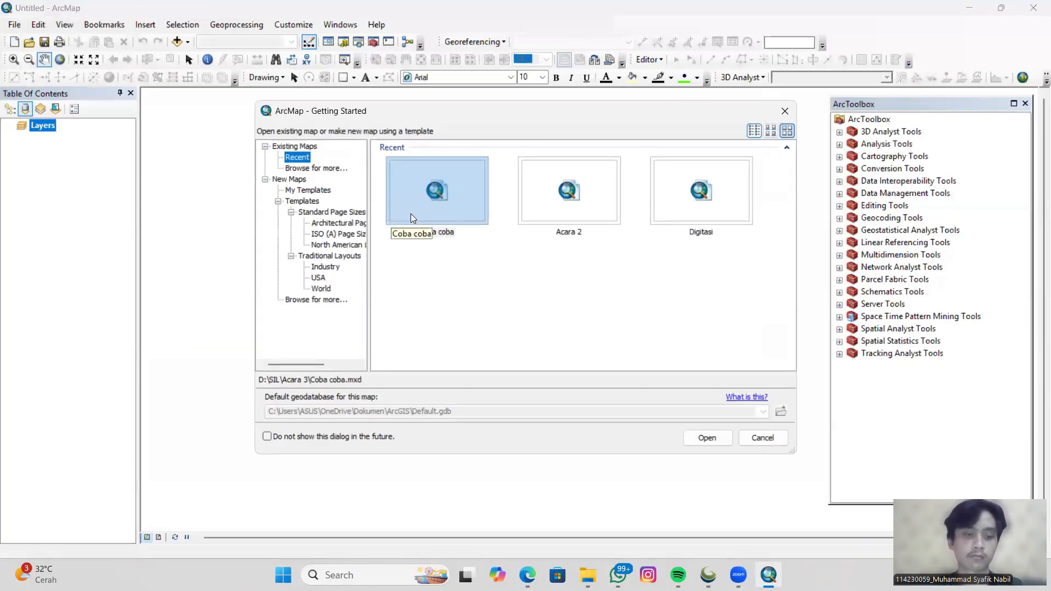
Create a blank map and set its data frame's coordinate system to WGS 1984 UTM Zone 49S.
click(285, 178)
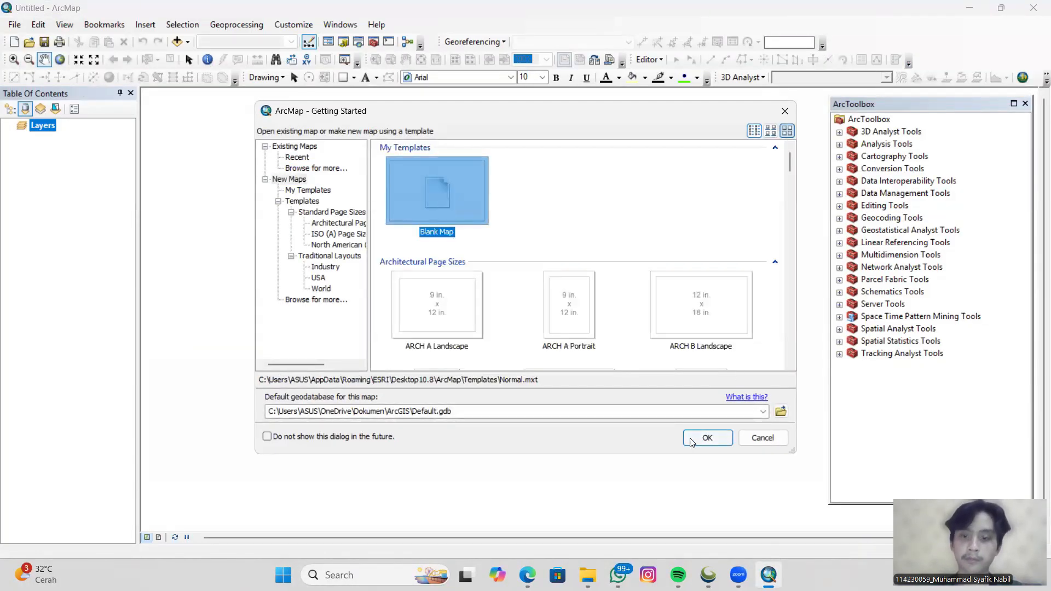
click(693, 442)
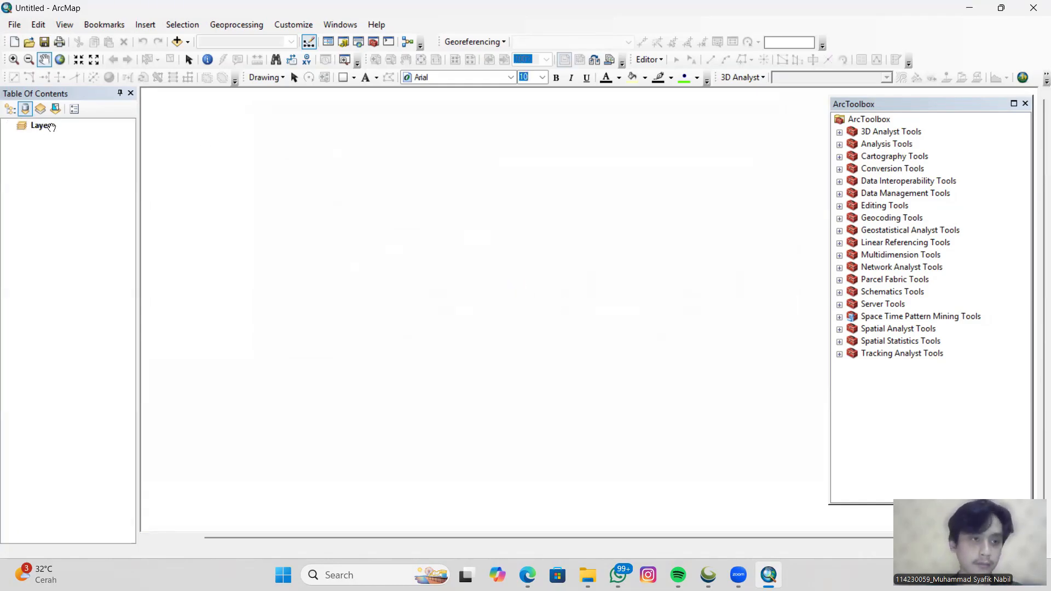
right_click(50, 127)
click(82, 426)
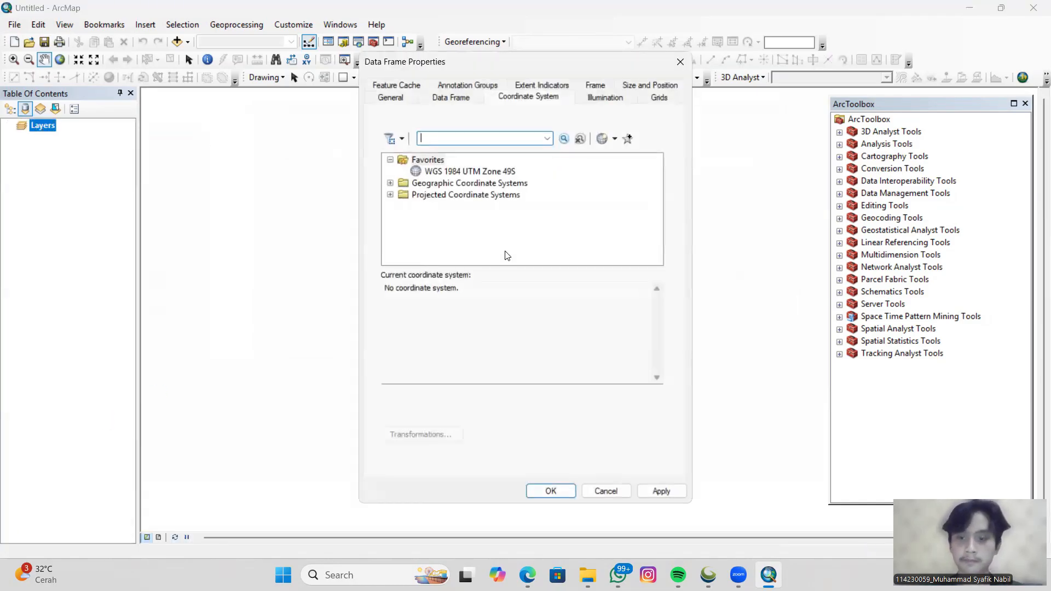
click(485, 172)
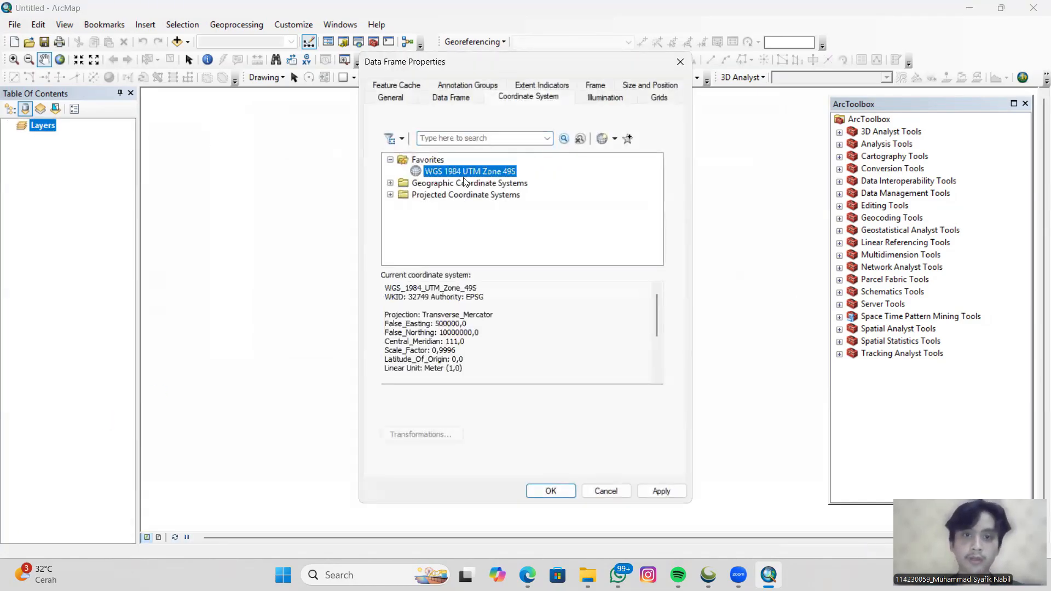
click(551, 491)
Add the Batas Administrasi.shp shapefile from D:\SIL\Acara 2 to the map.
right_click(46, 125)
click(55, 130)
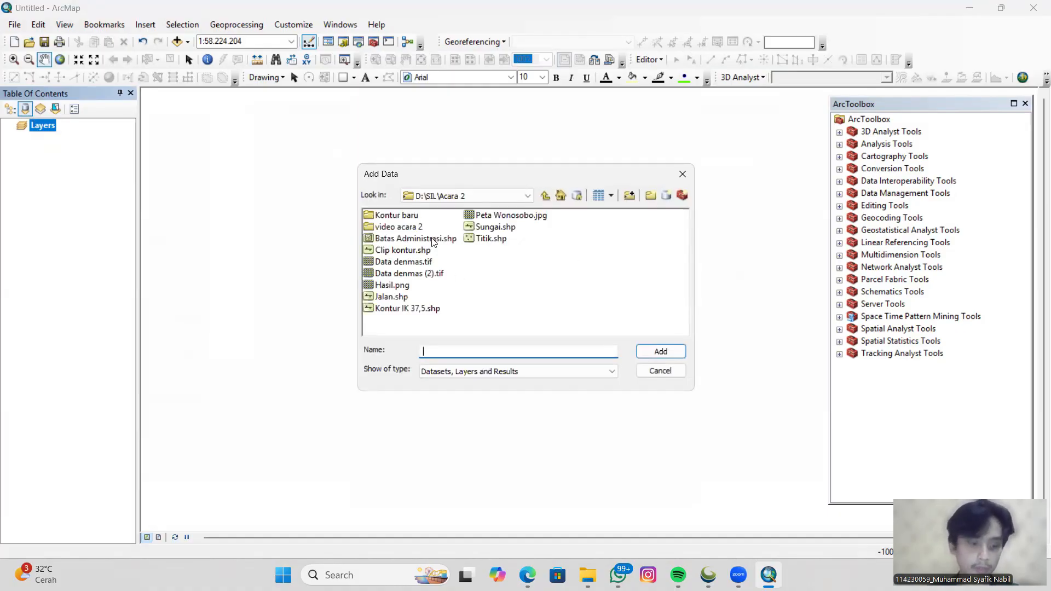
click(433, 242)
click(661, 352)
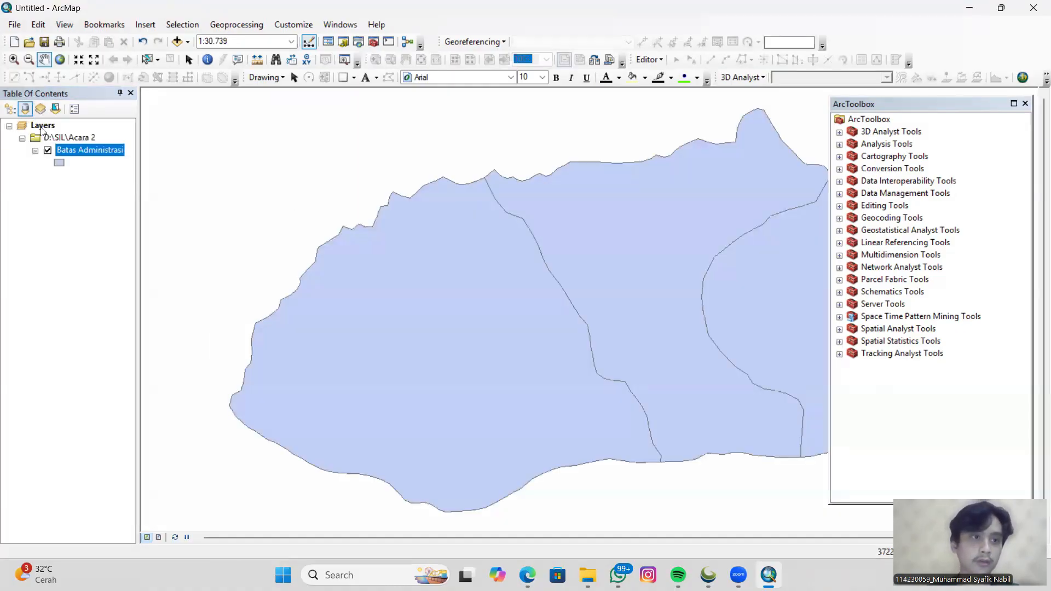
Add the Kontur IK 37,5 New contour layer from the Kontur baru folder, accepting the coordinate system difference.
right_click(44, 126)
click(82, 134)
click(421, 213)
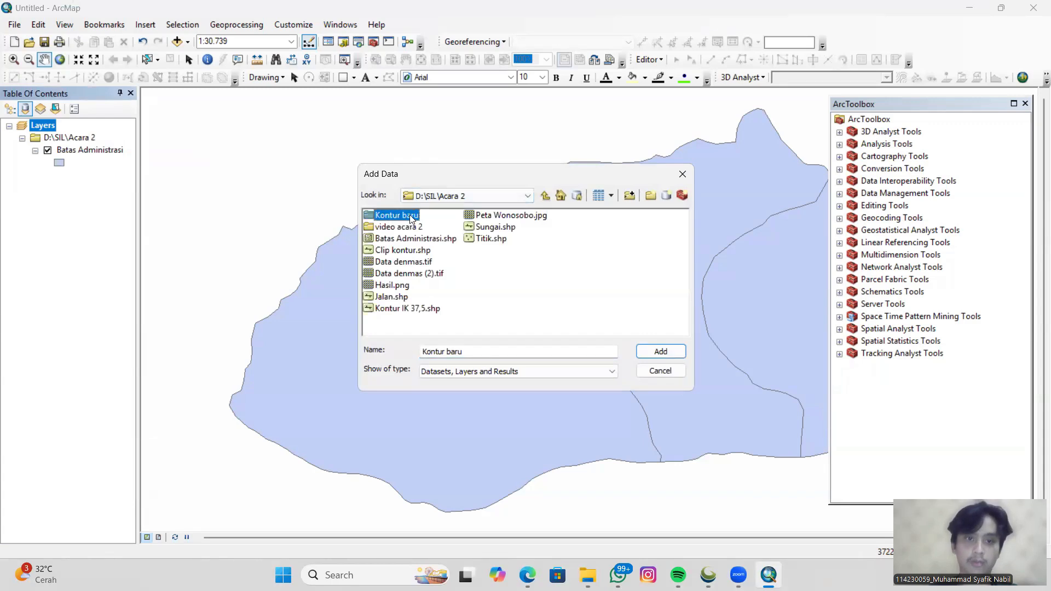
double_click(420, 212)
click(421, 215)
double_click(421, 214)
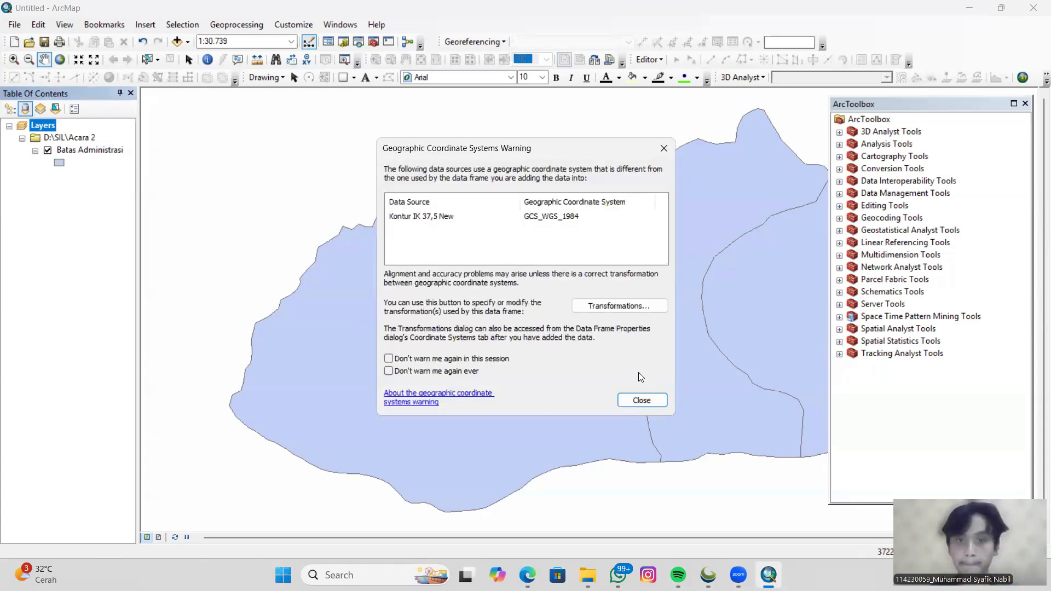
key(Return)
scroll(480, 232, down, 2)
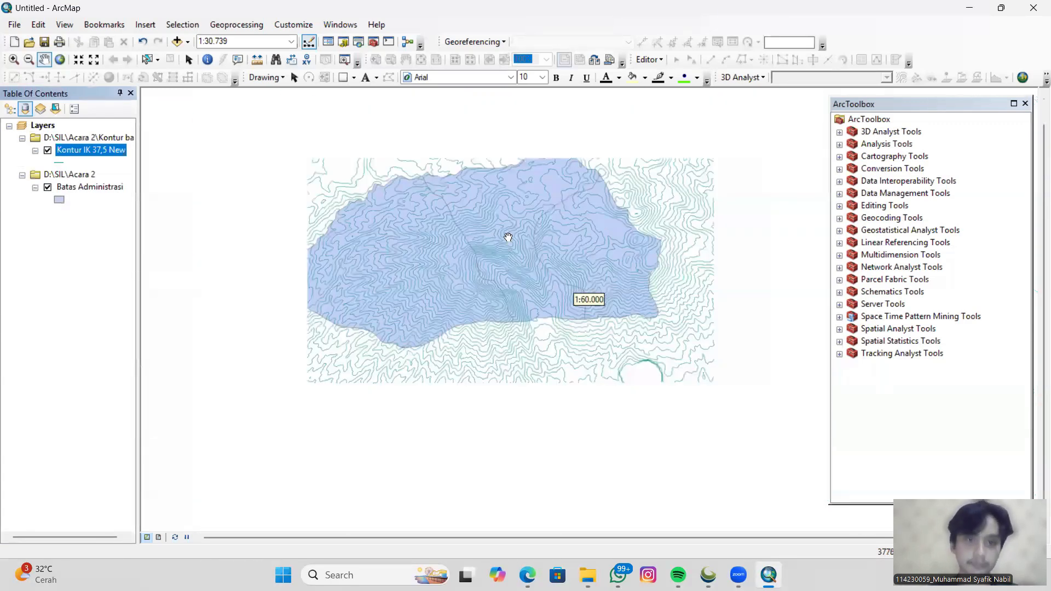
Open the Kontur IK 37,5 New attribute table and start the Field Calculator on its ELEVATION field outside an edit session.
right_click(91, 150)
click(169, 187)
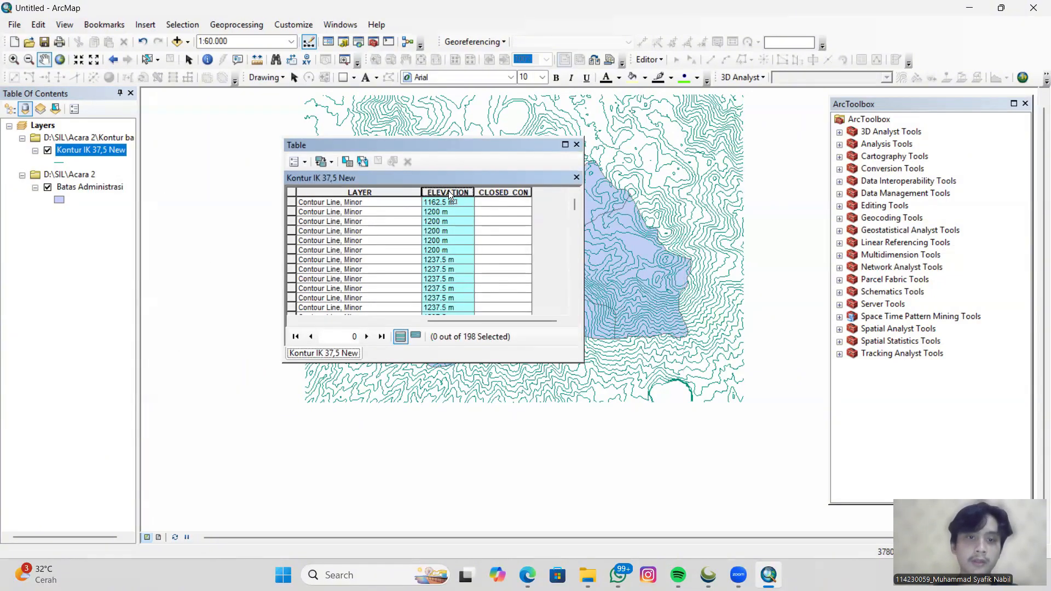
right_click(448, 192)
click(509, 275)
click(495, 314)
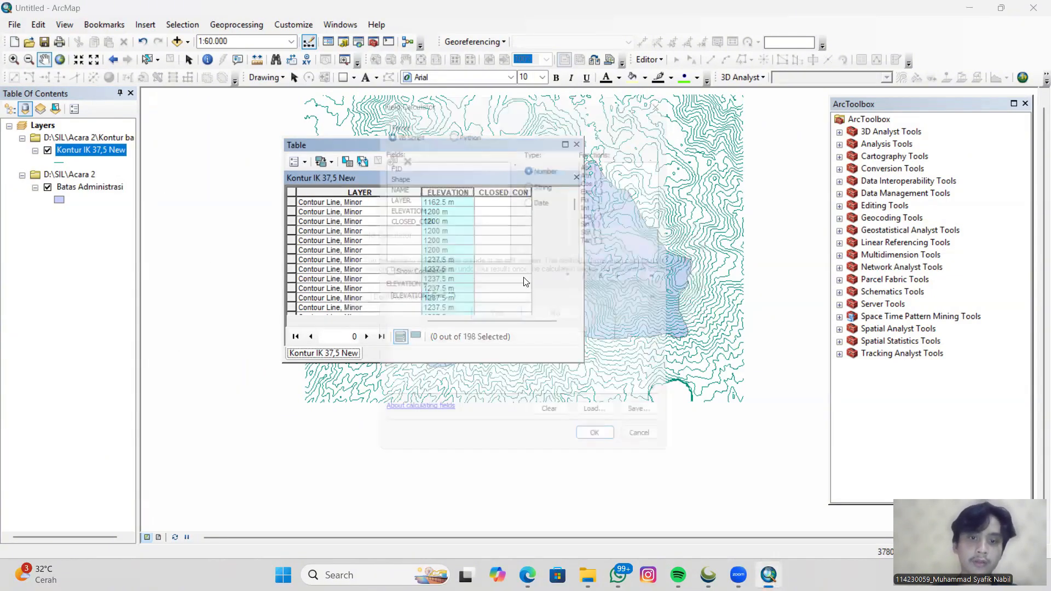
Try to calculate ELEVATION with the Python string expression !ELEVATION!.replace("m, "").
click(459, 129)
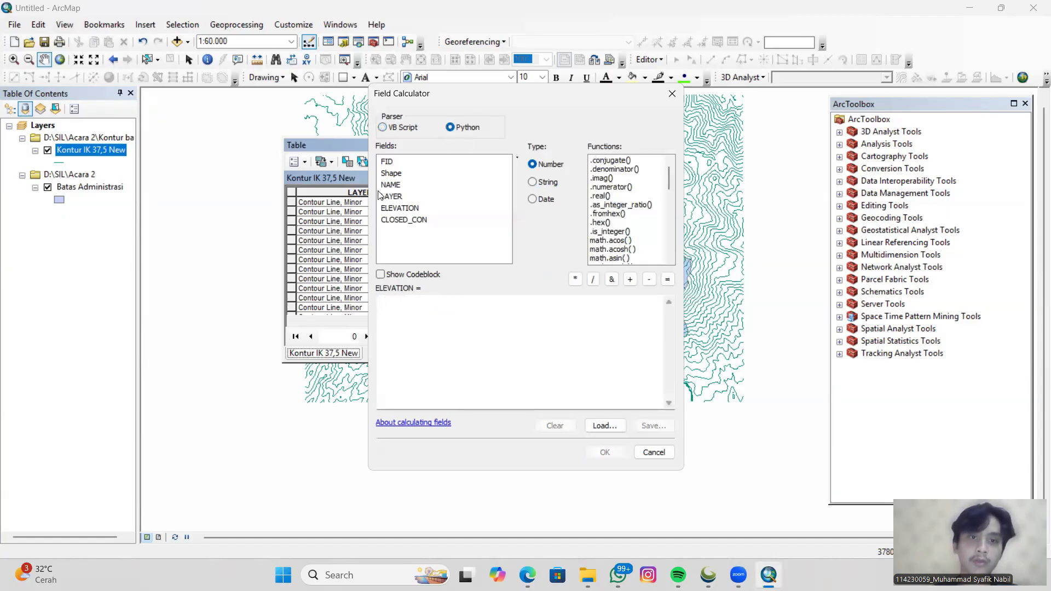
double_click(400, 208)
click(532, 182)
scroll(604, 206, down, 5)
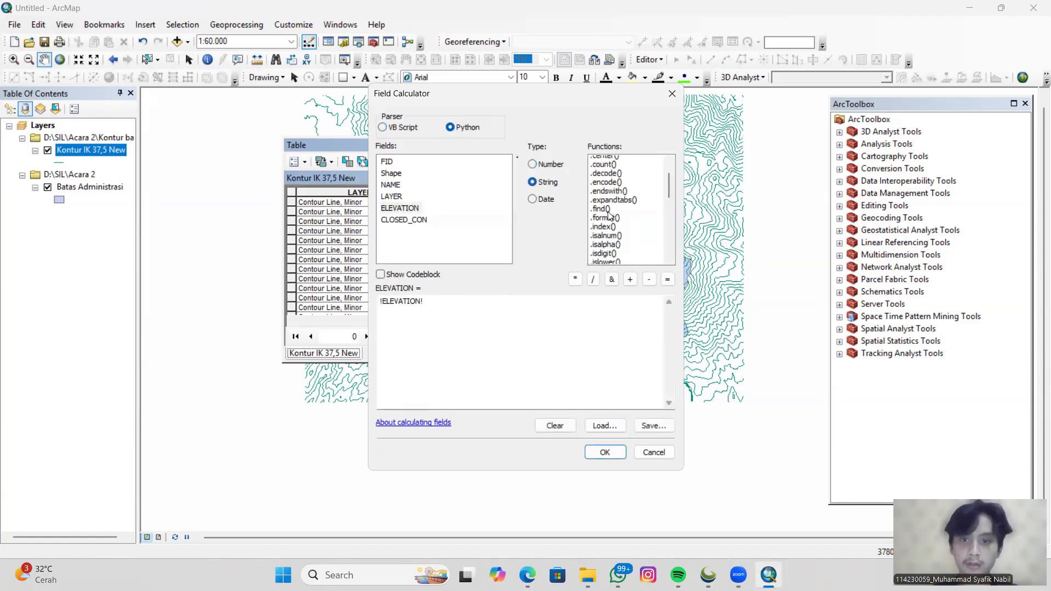
double_click(608, 241)
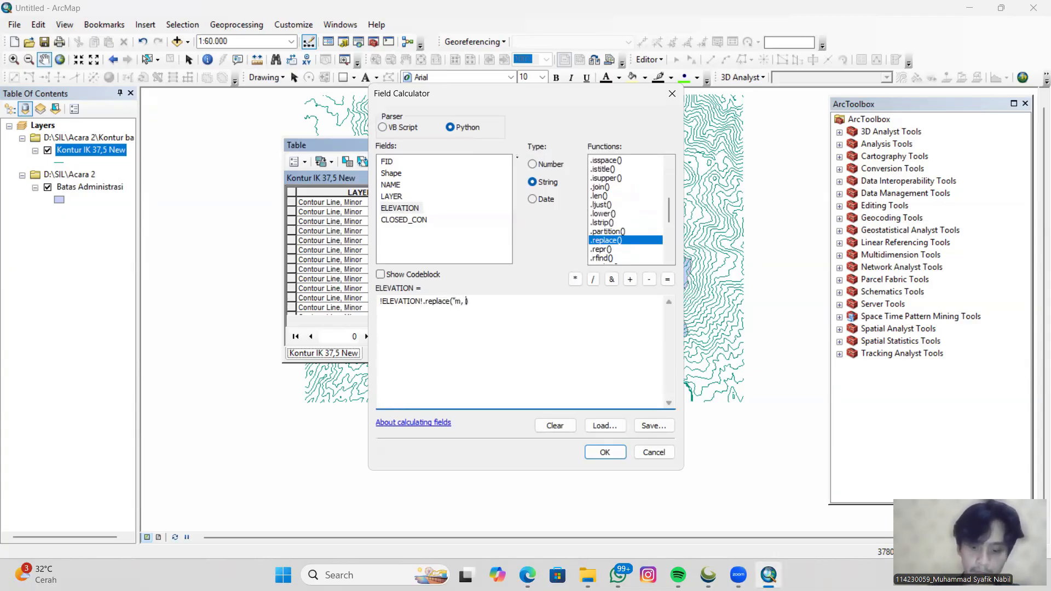
click(610, 457)
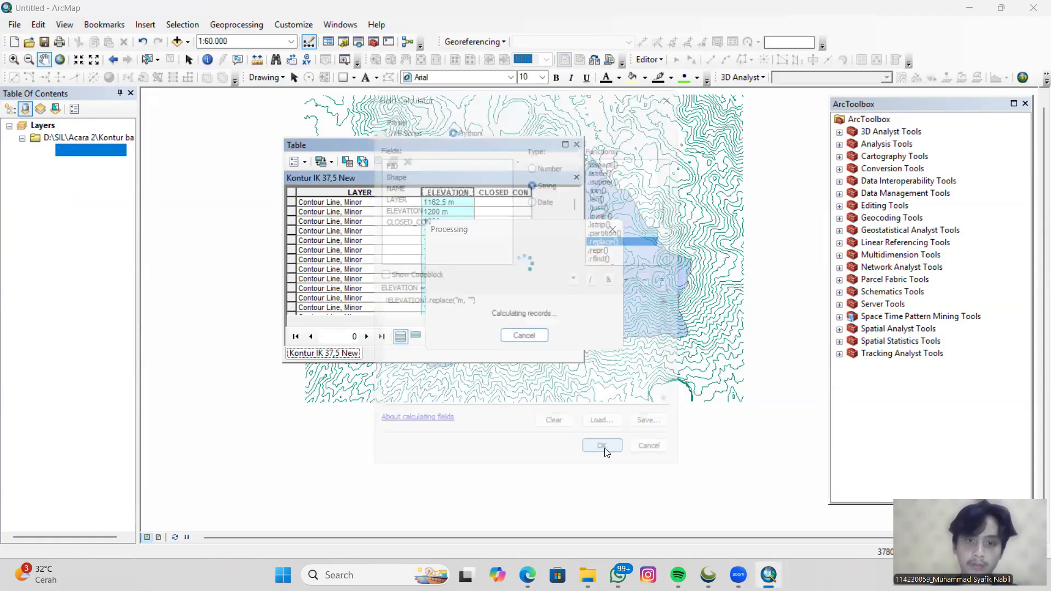
click(635, 331)
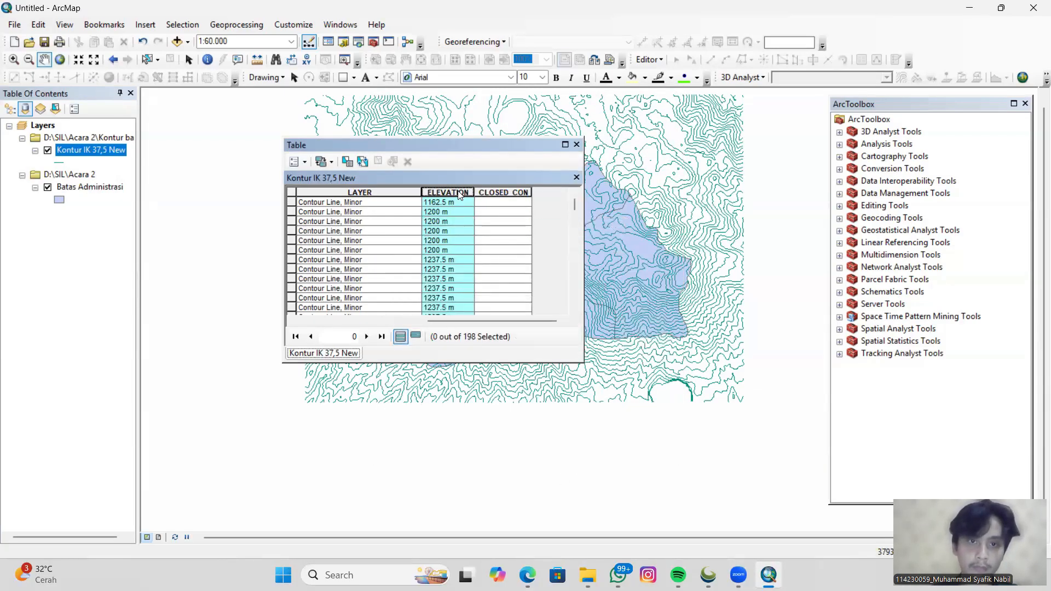
Remove the "m" unit from the ELEVATION values by calculating the field with the Python expression !ELEVATION!.replace("m", "").
right_click(458, 196)
click(501, 279)
click(496, 310)
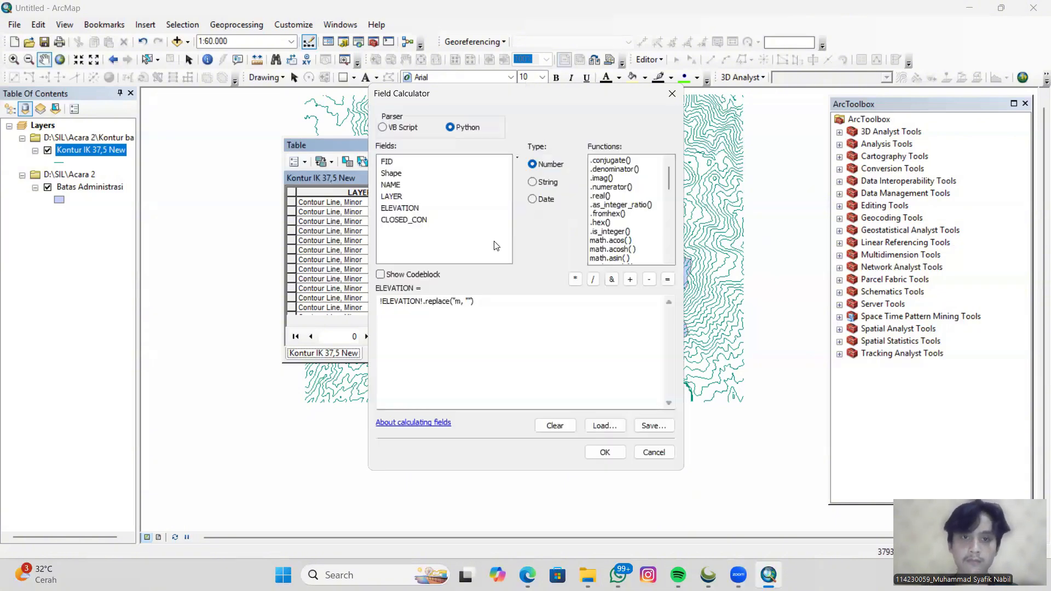
click(470, 303)
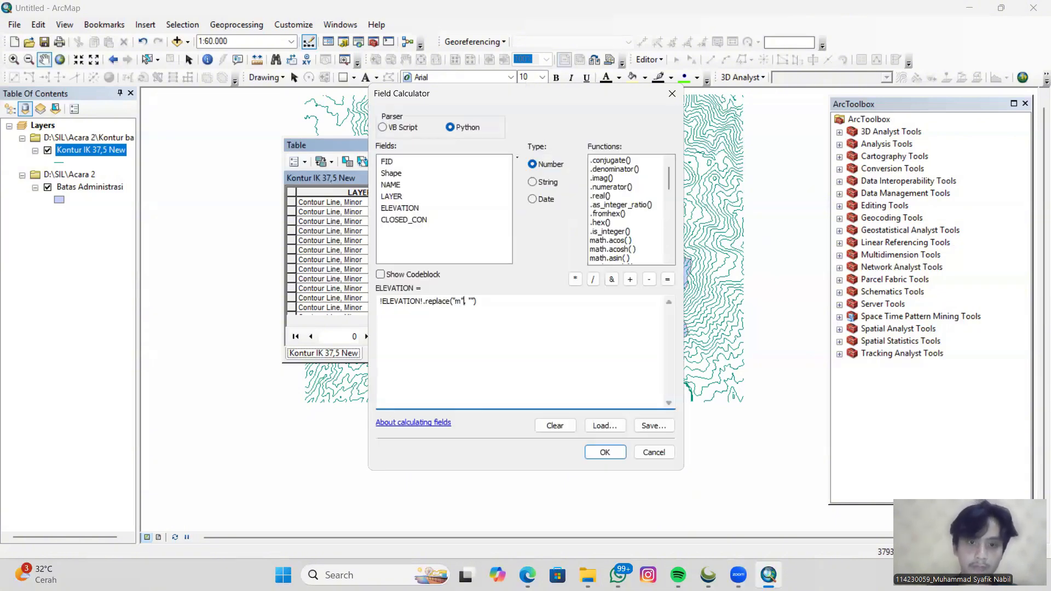
click(605, 453)
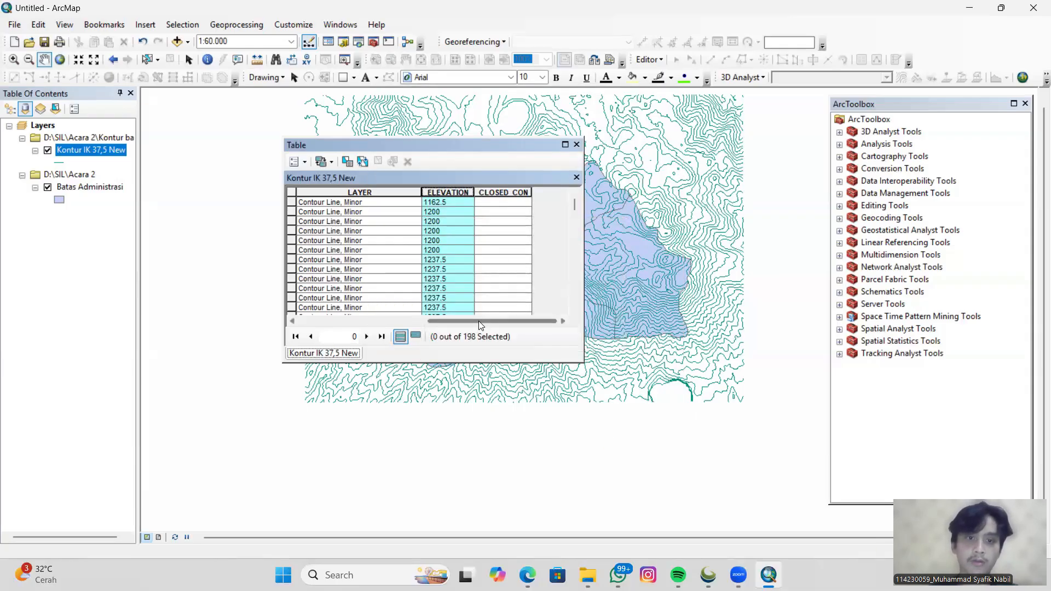
Add a Float field named Ketinggian to the contour layer's attribute table.
click(293, 166)
click(346, 257)
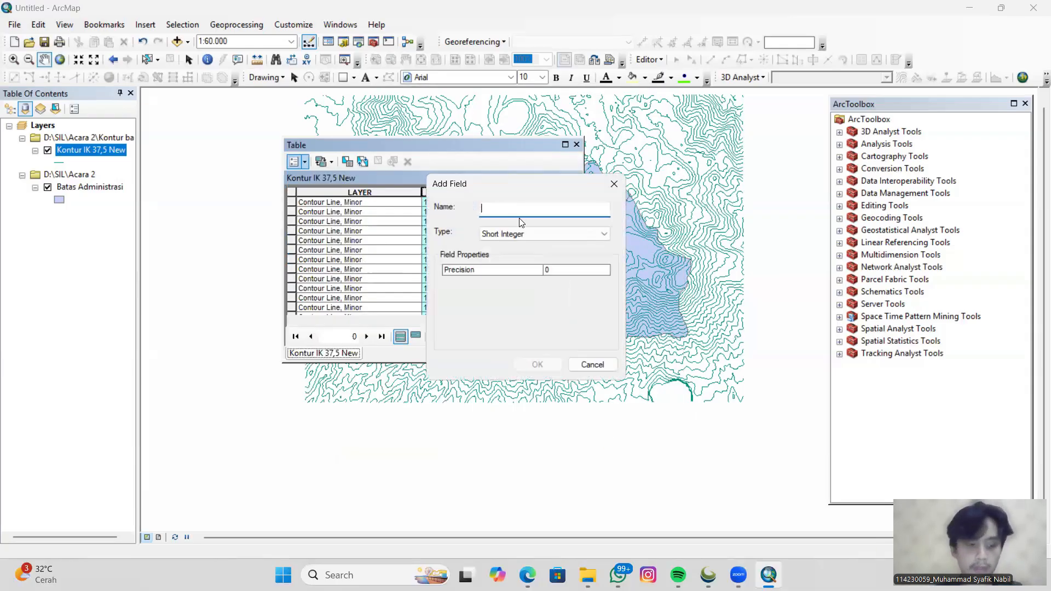
text(KE)
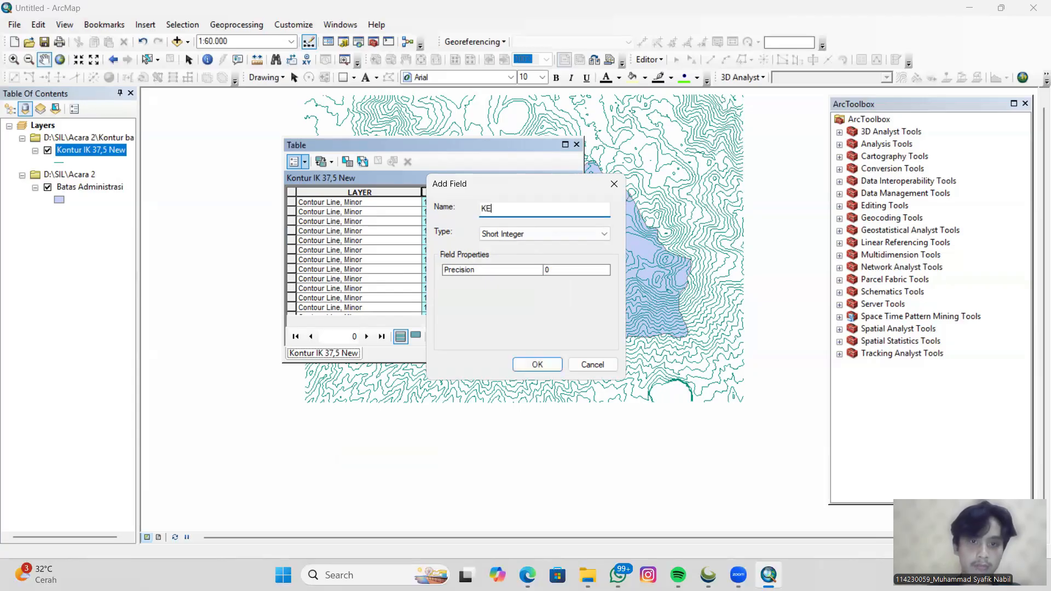
click(572, 233)
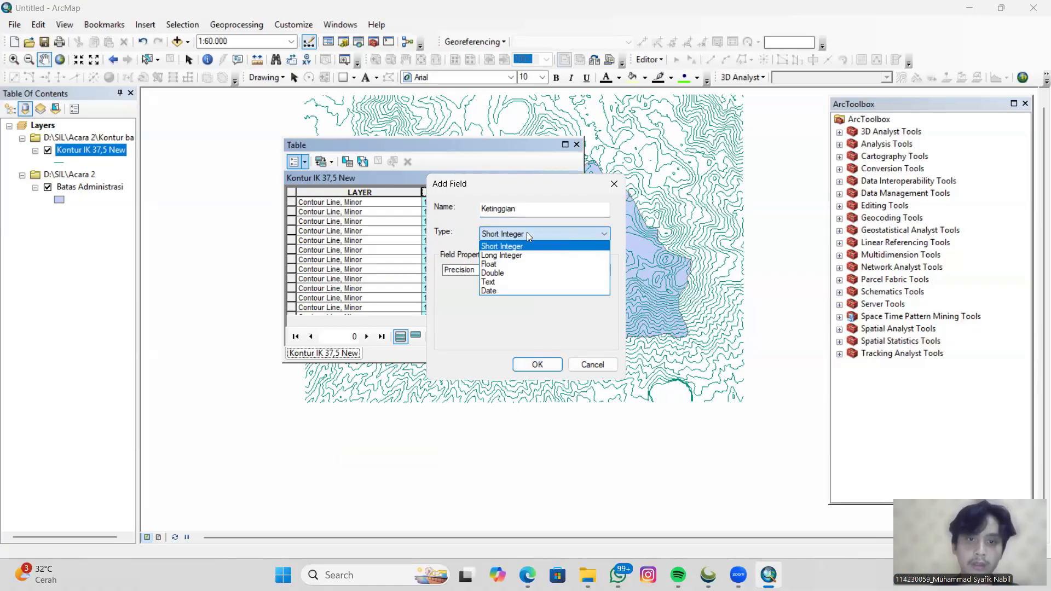
click(489, 264)
click(537, 364)
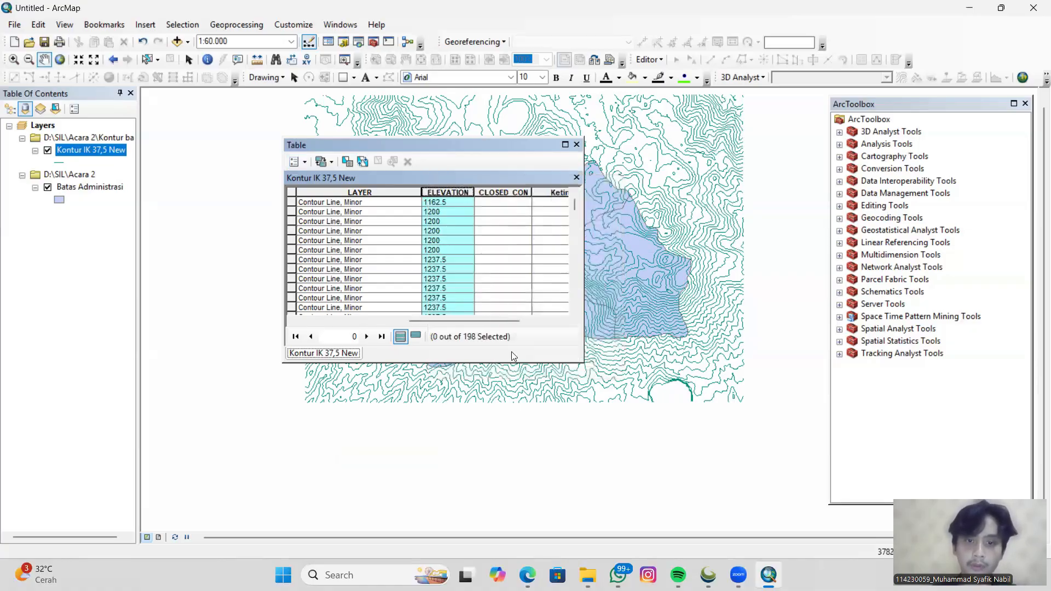
Calculate the Ketinggian field from the ELEVATION field using the VB Script expression [ELEVATION].
drag(486, 317, 529, 318)
click(456, 193)
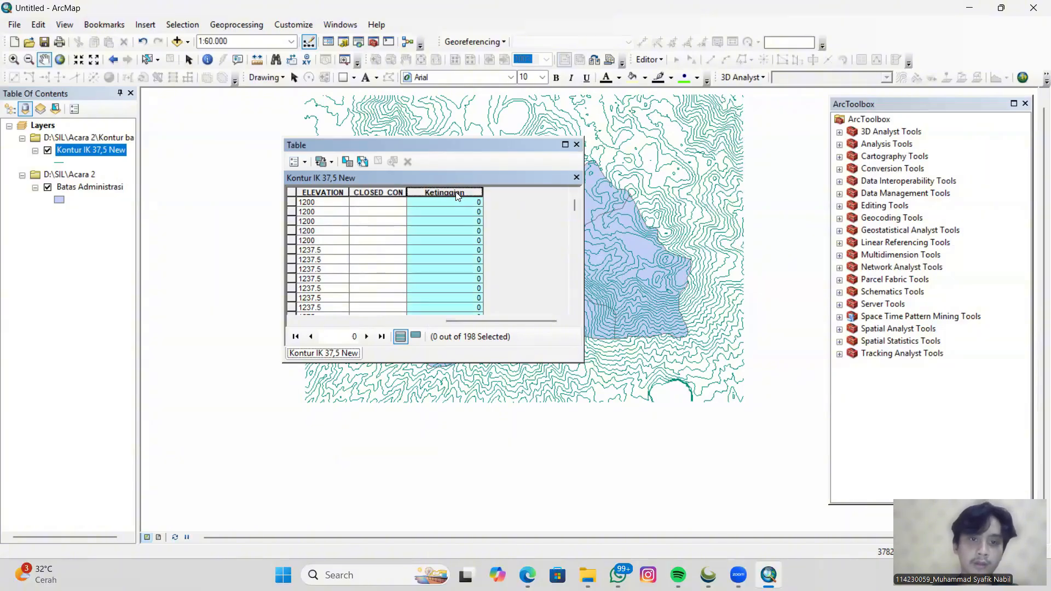
right_click(455, 193)
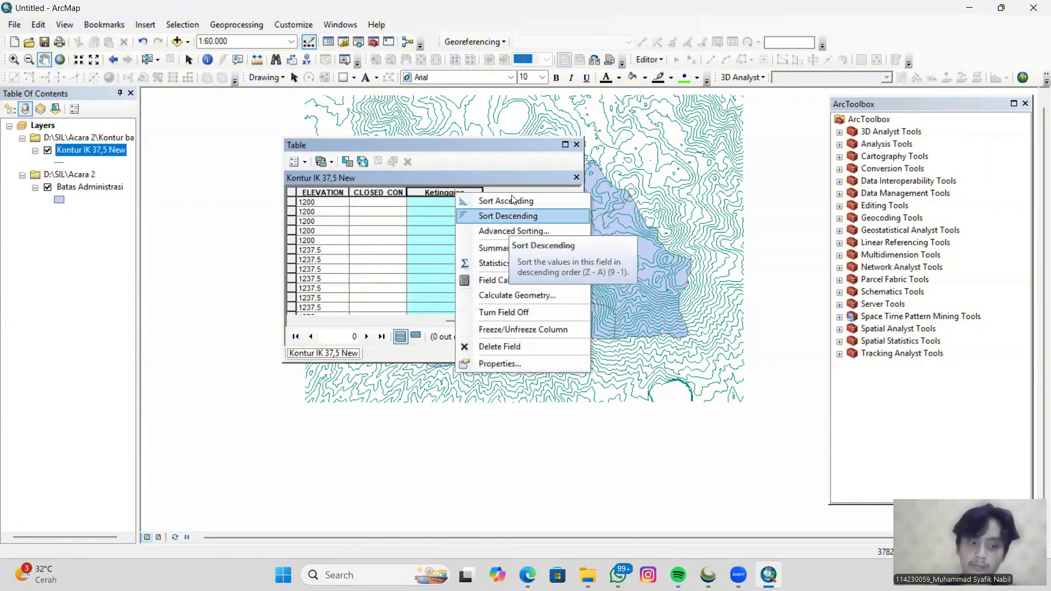
click(508, 280)
click(495, 315)
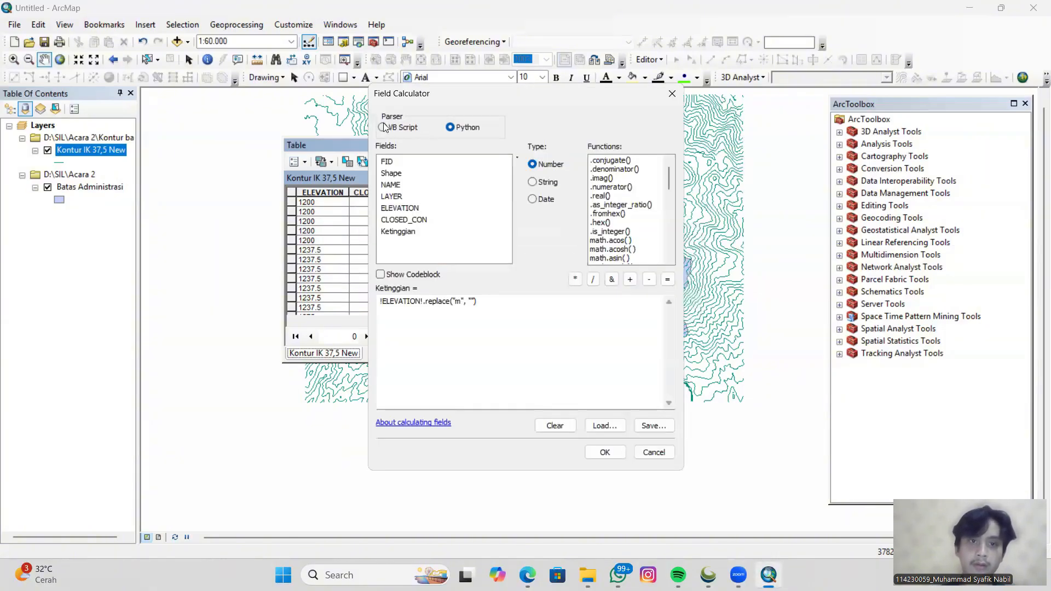
drag(480, 302, 266, 294)
key(BackSpace)
double_click(399, 209)
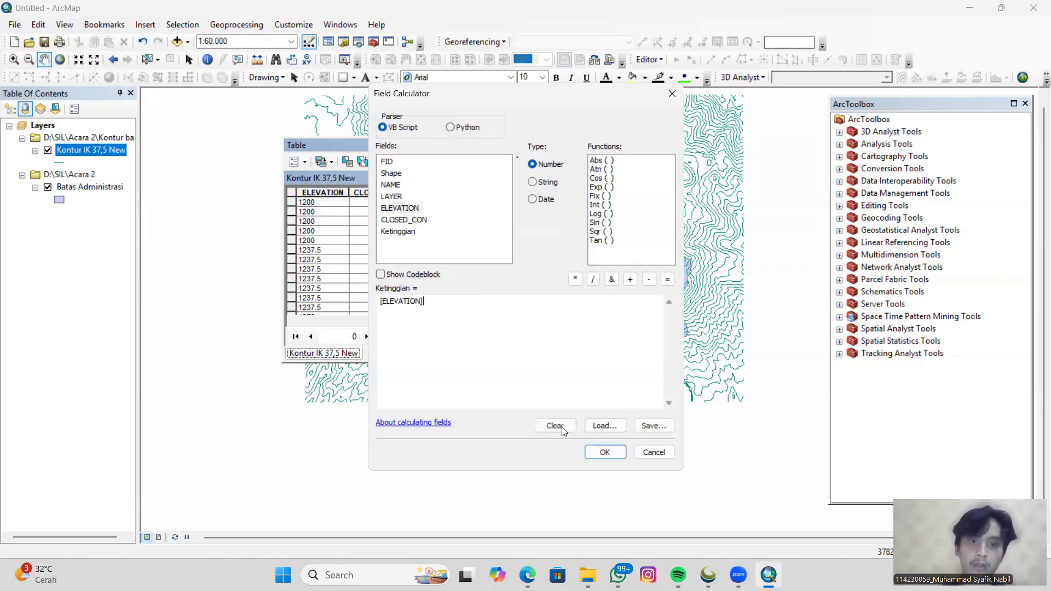
click(605, 451)
Recalculate ELEVATION with the Python expression !ELEVATION!.replace(".", ",") to swap decimal points for commas.
drag(494, 321, 455, 322)
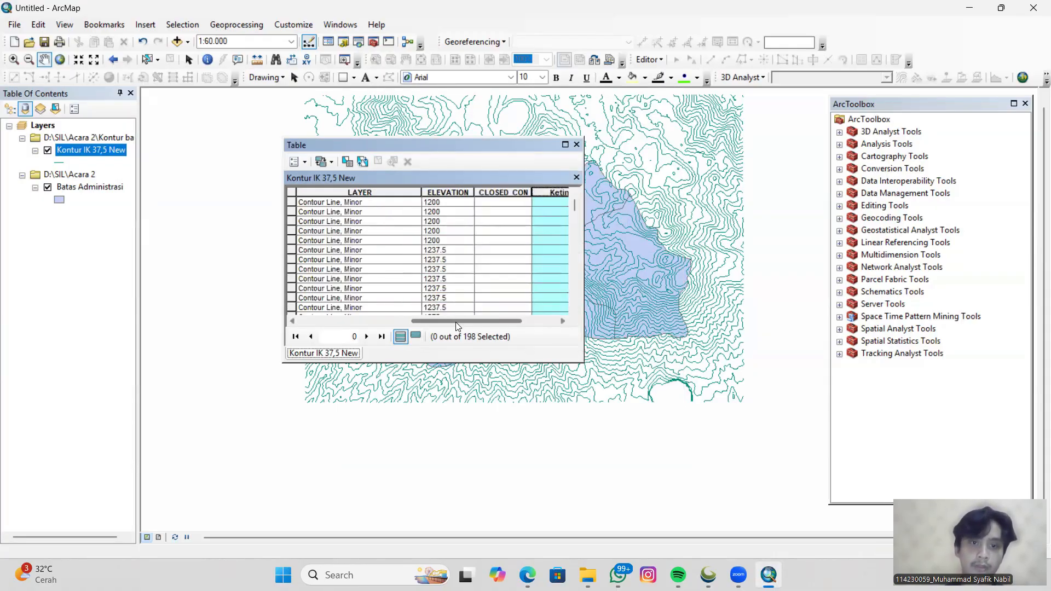
right_click(454, 195)
click(506, 279)
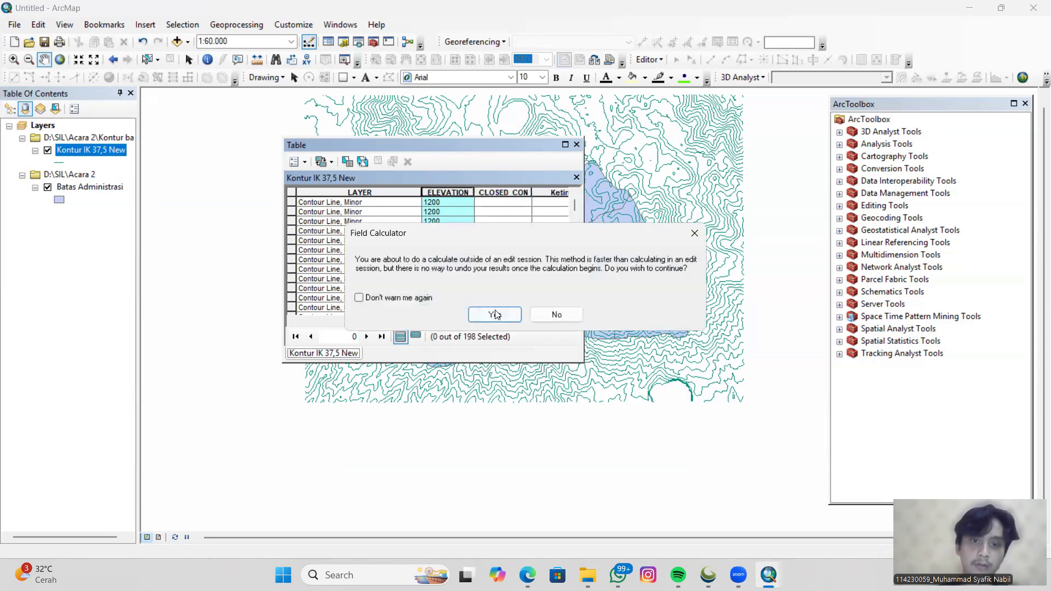
click(495, 315)
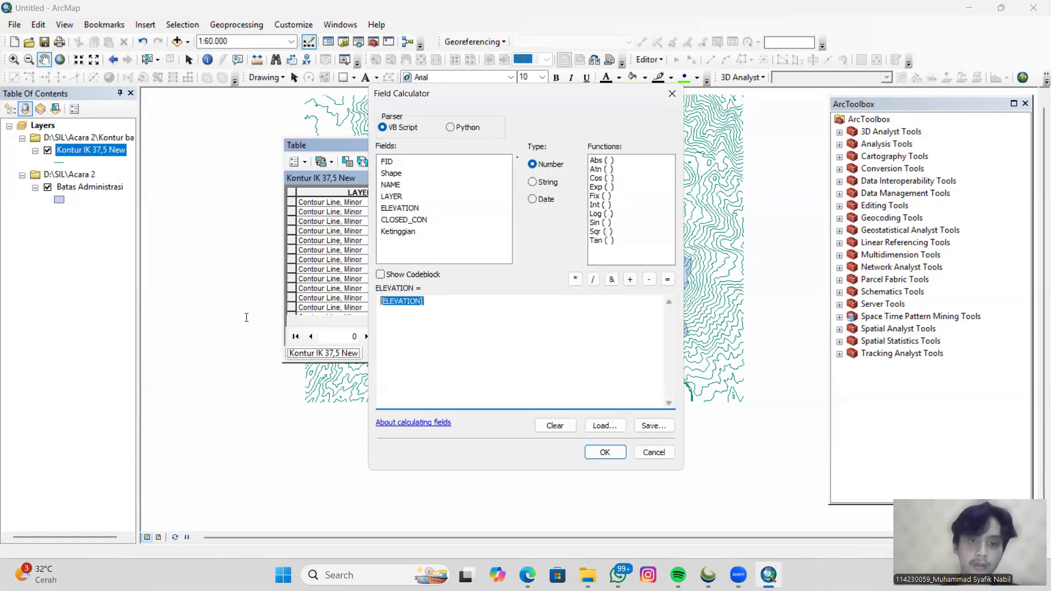
key(Delete)
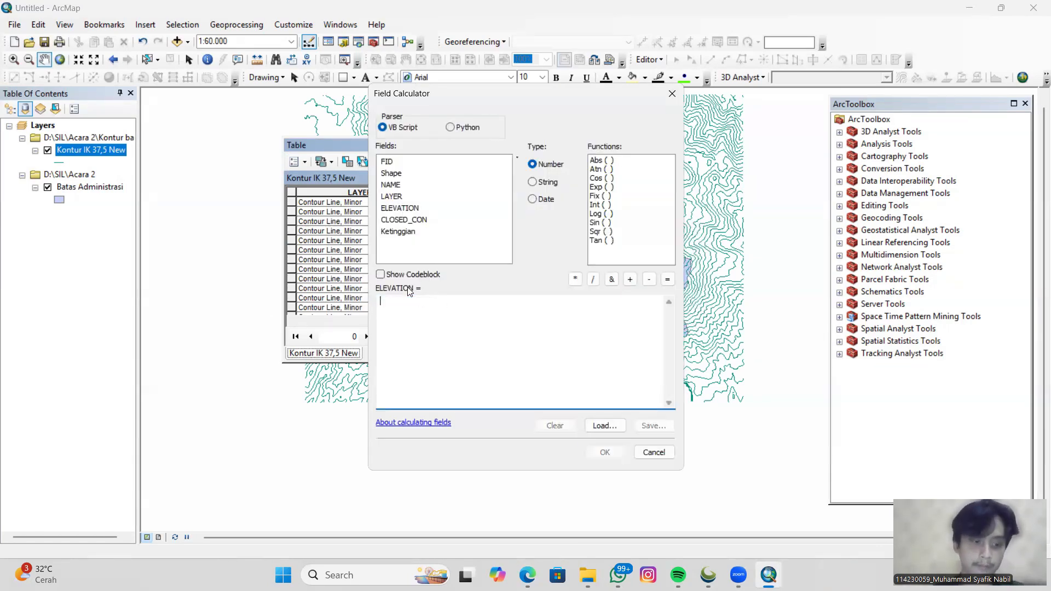
click(451, 128)
double_click(401, 212)
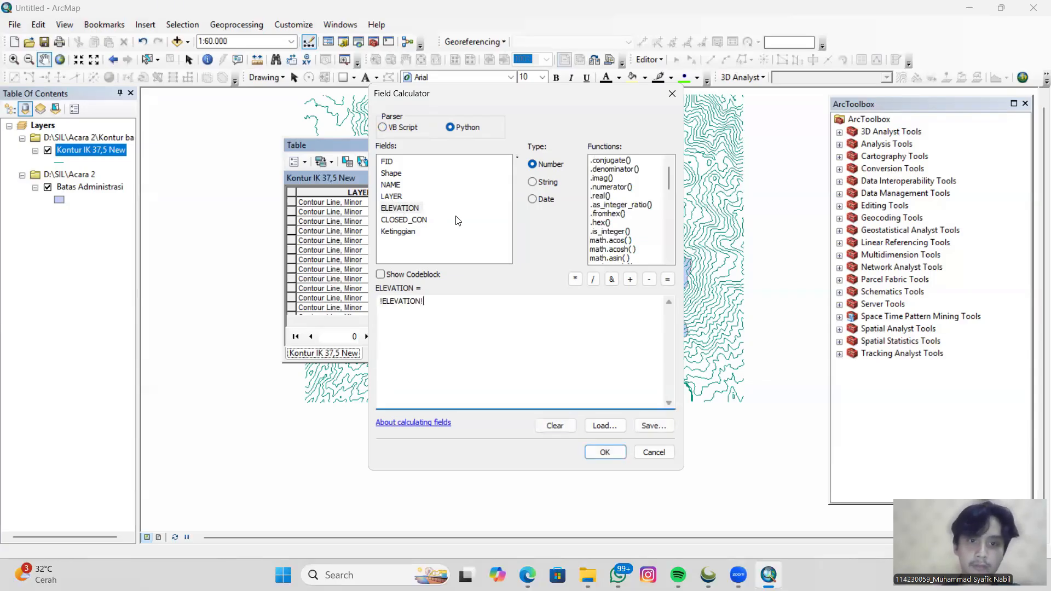
click(532, 182)
scroll(614, 231, down, 3)
scroll(606, 250, down, 2)
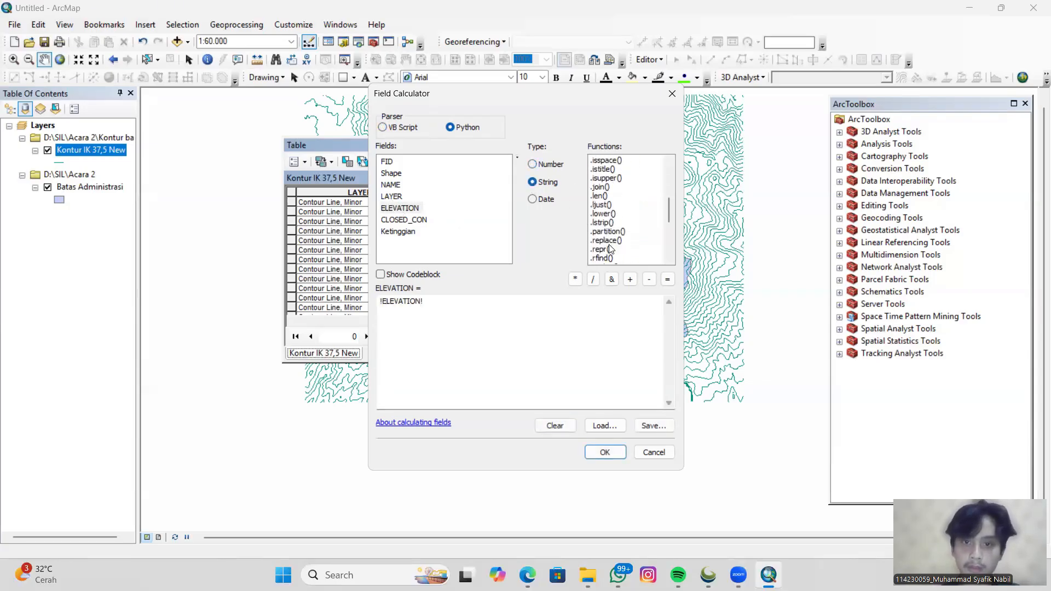
double_click(606, 241)
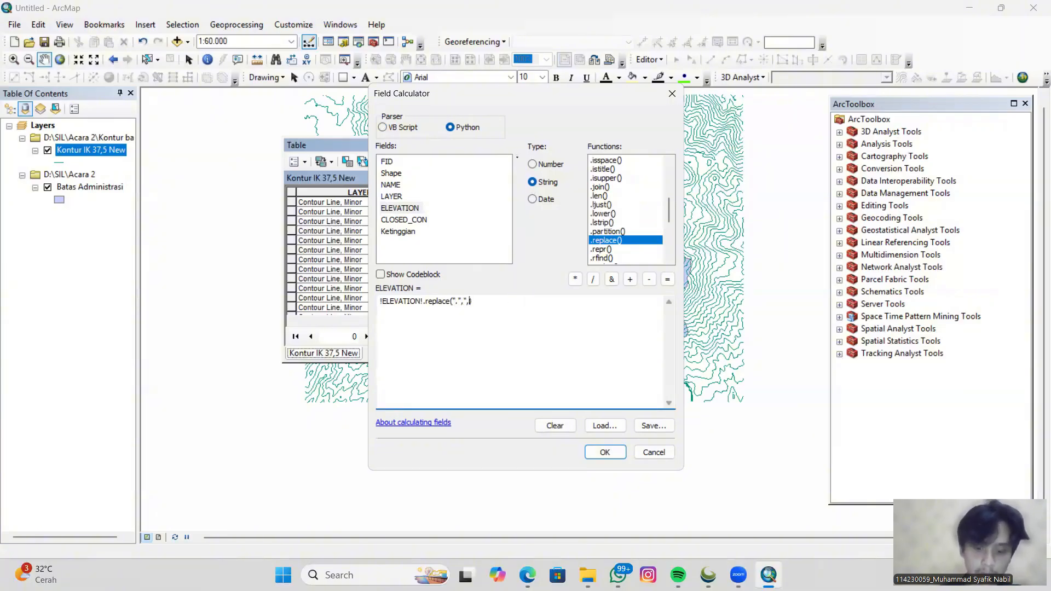
click(605, 452)
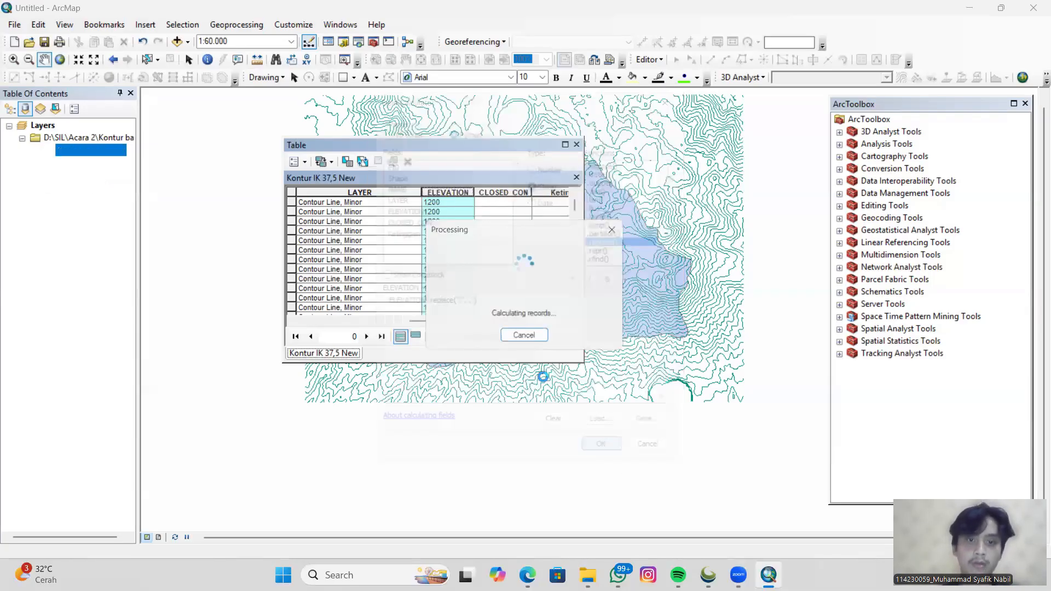
Recalculate the Ketinggian field from ELEVATION using the VB Script parser and close the contour attribute table.
click(455, 191)
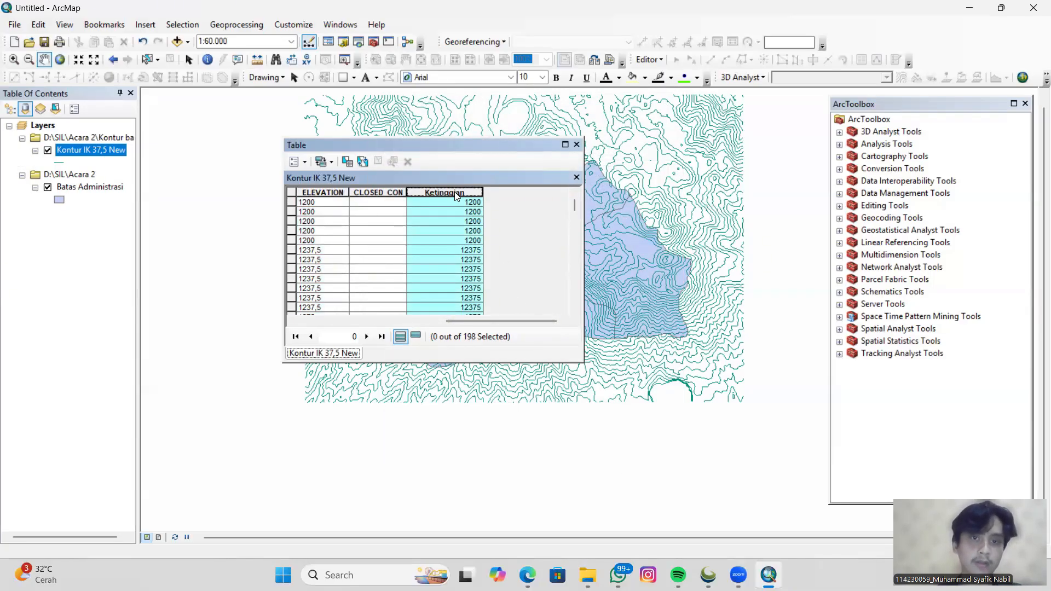
right_click(456, 191)
click(516, 280)
click(493, 313)
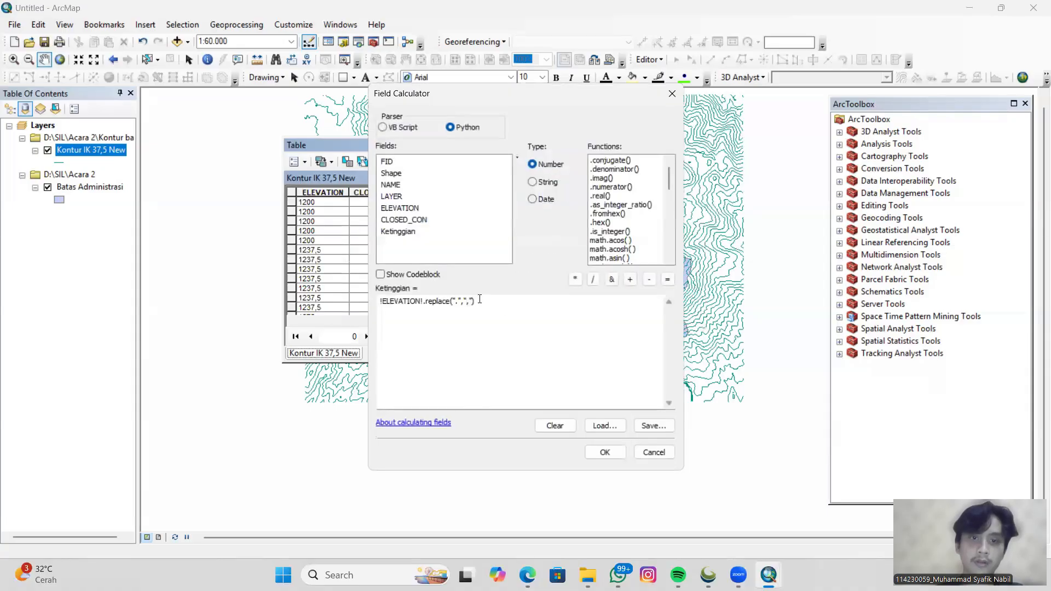
key(ctrl+a)
key(BackSpace)
click(383, 127)
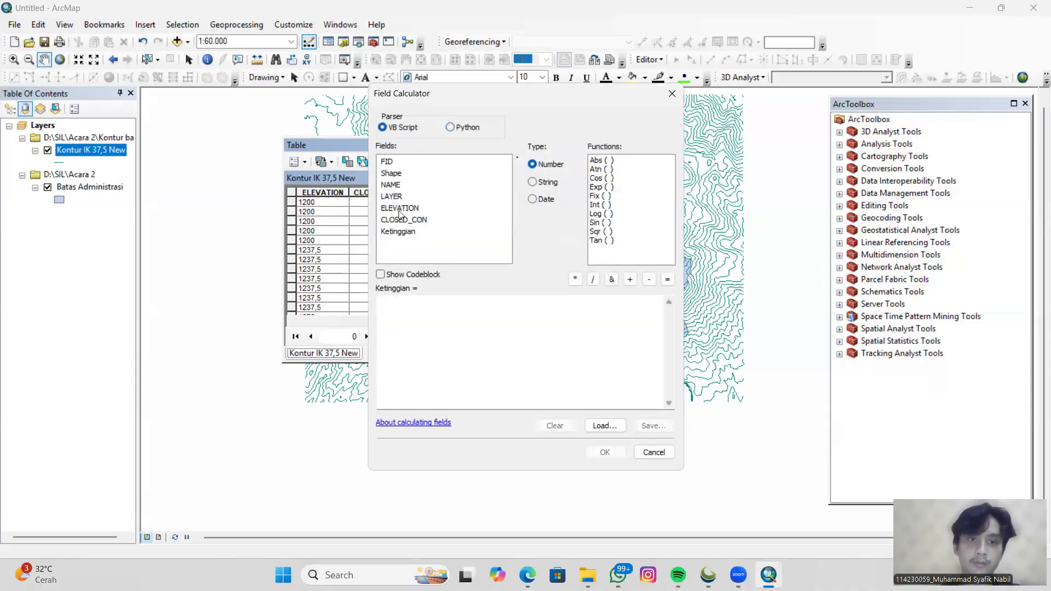
double_click(399, 208)
click(605, 453)
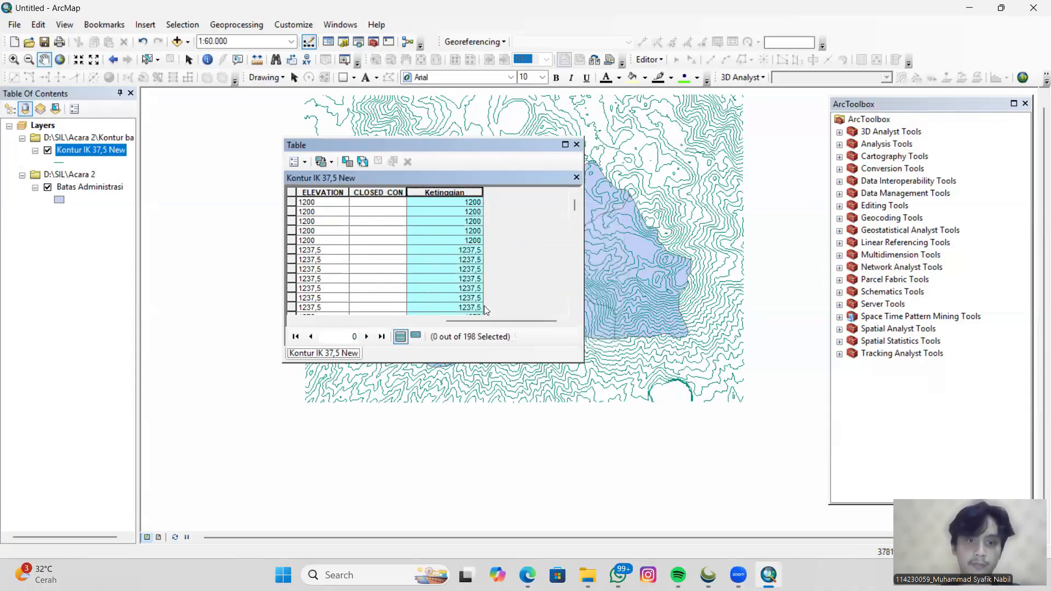
click(576, 145)
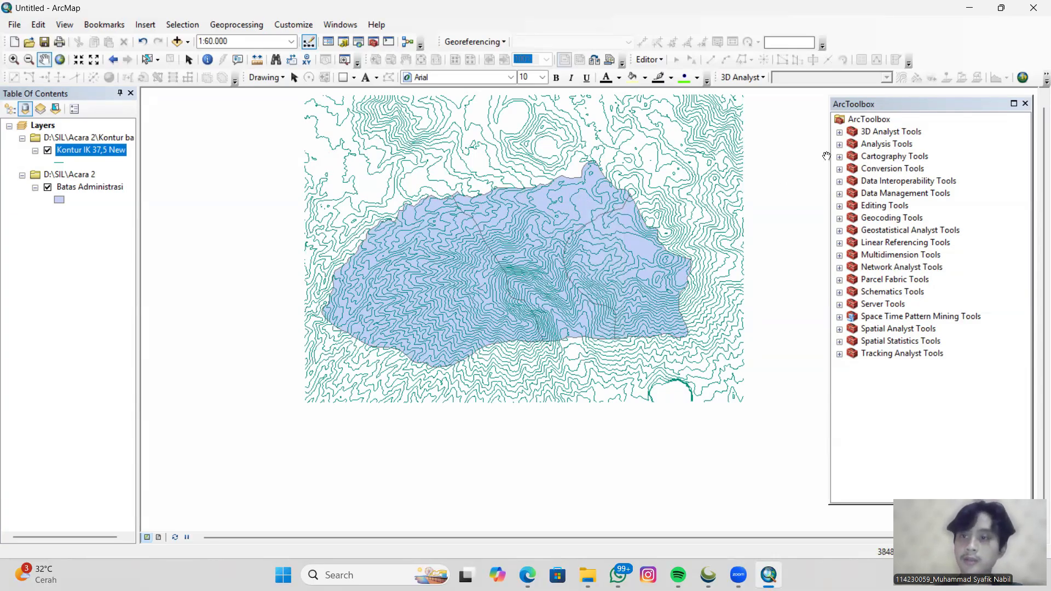
Open the Create TIN tool from the TIN data management set of the 3D Analyst tools.
click(879, 120)
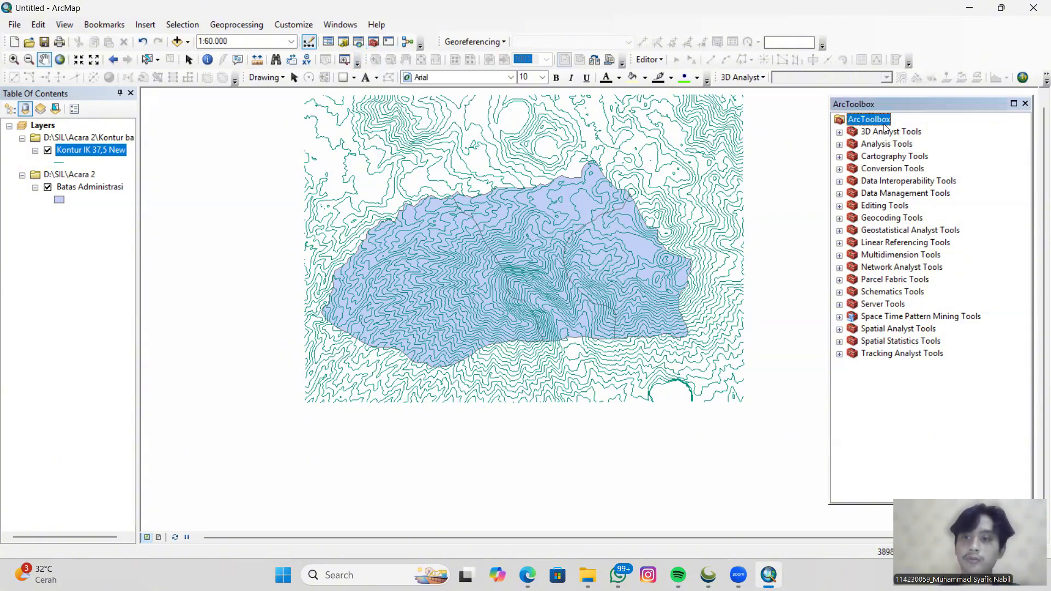
click(840, 133)
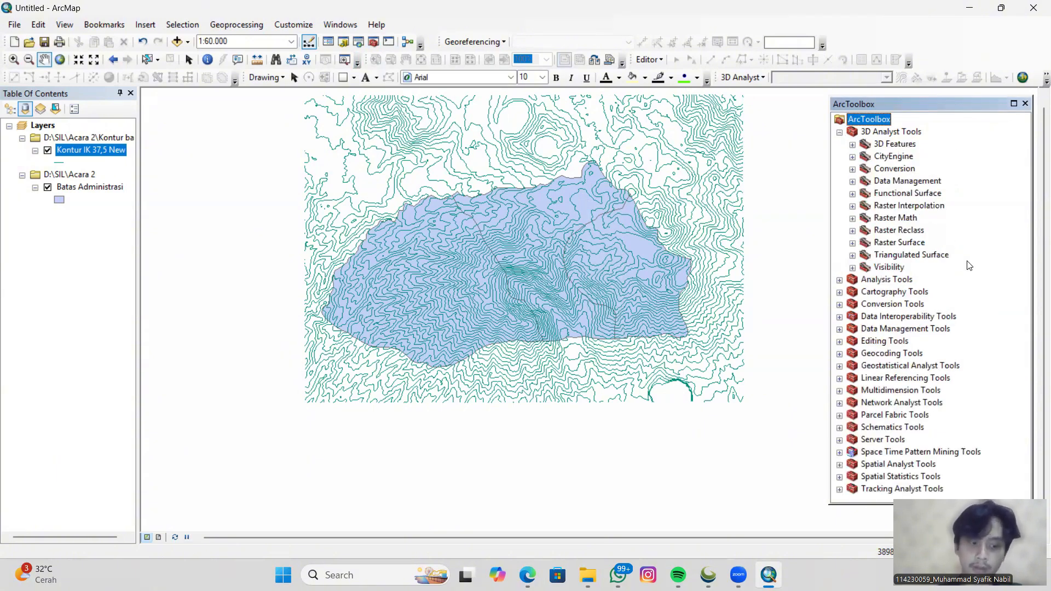
click(853, 181)
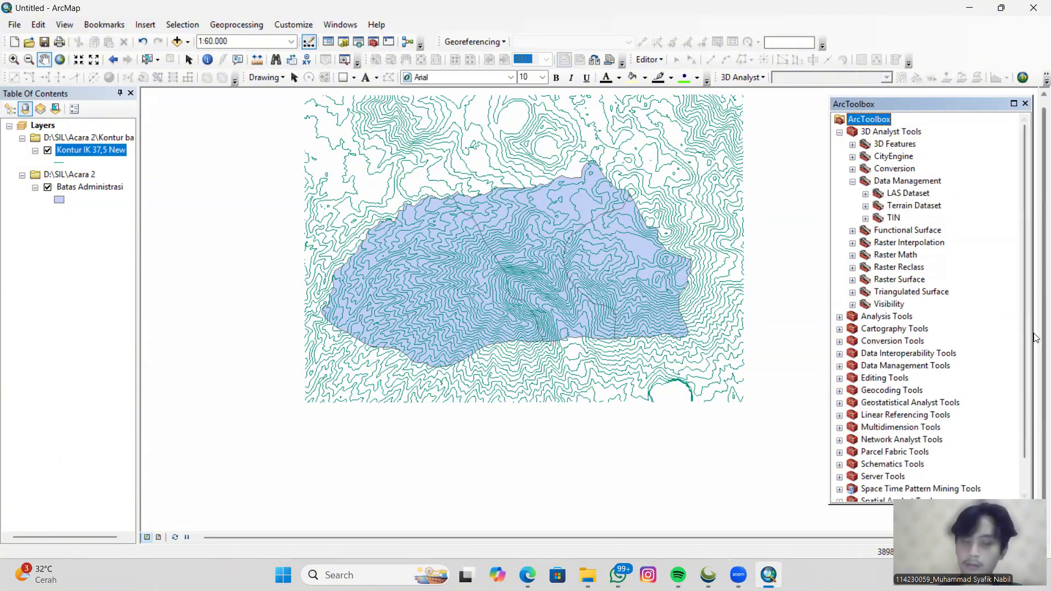
click(866, 219)
click(916, 242)
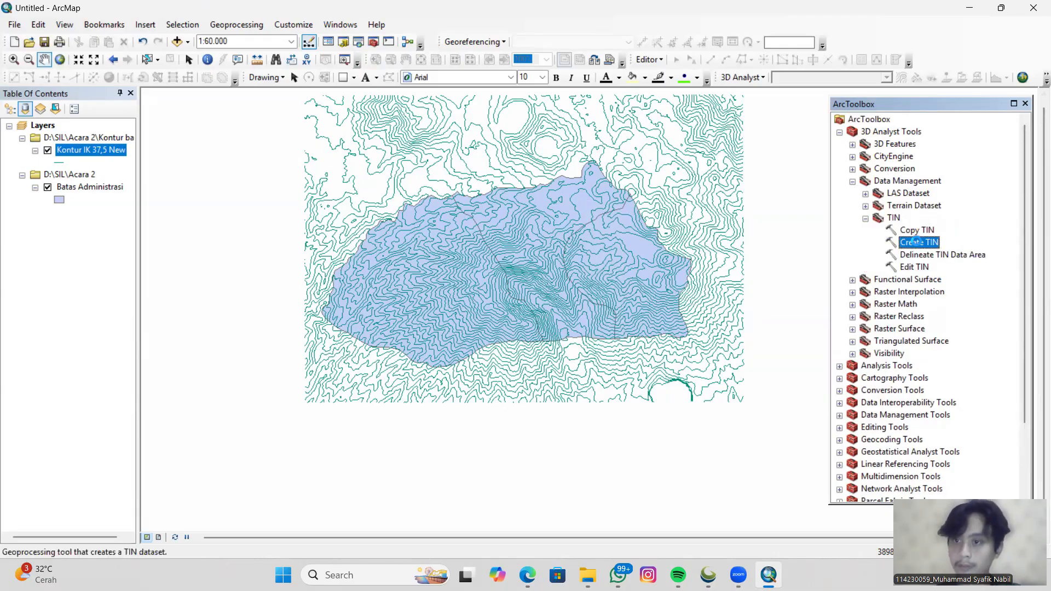
double_click(922, 242)
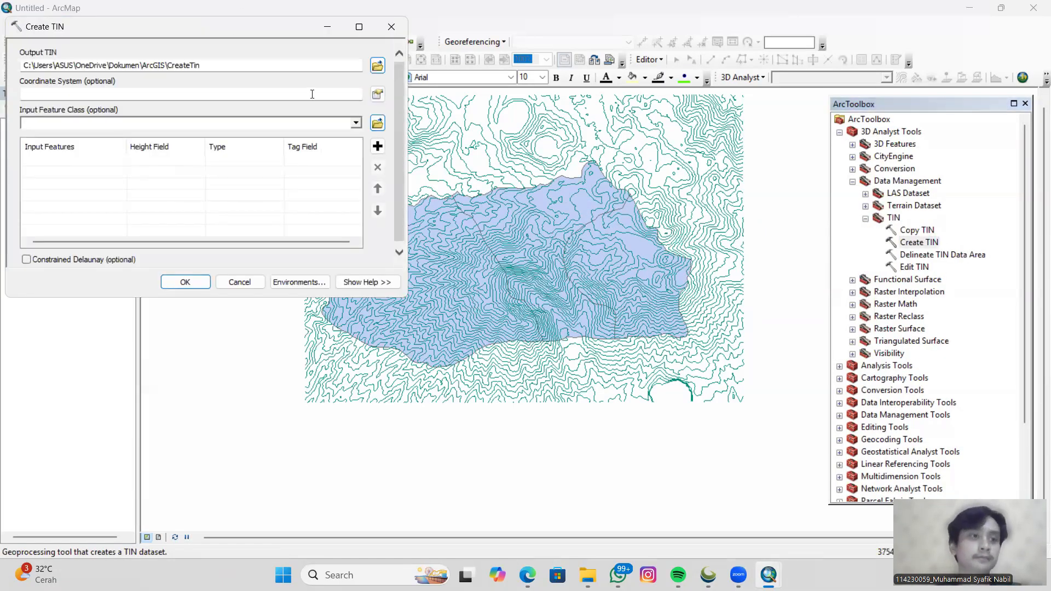
Connect to the folder D:\SIL\Acara 3 as the save location for the output TIN.
click(373, 66)
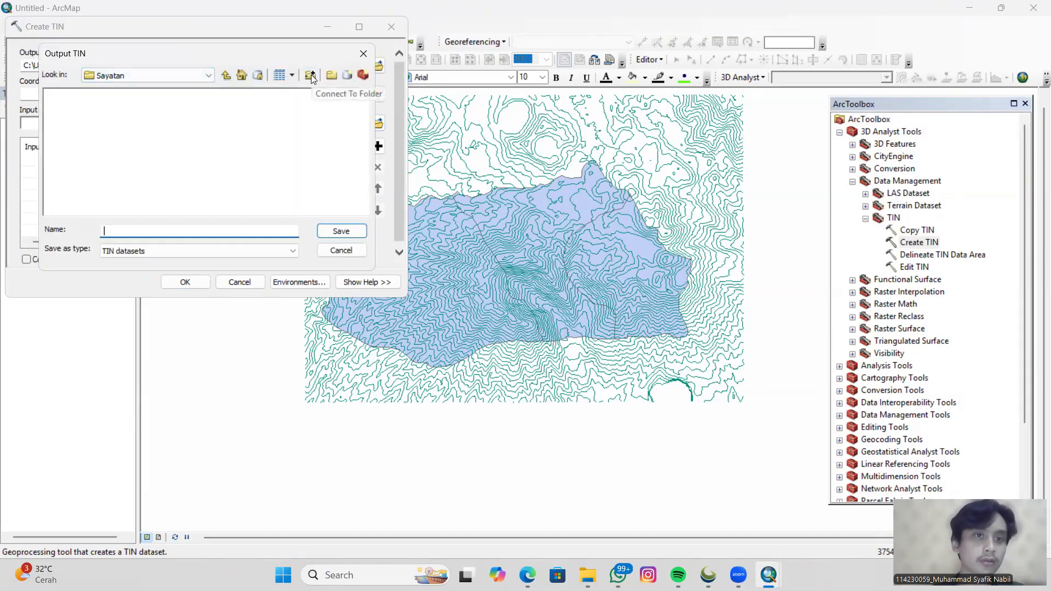
click(311, 74)
click(661, 179)
click(310, 77)
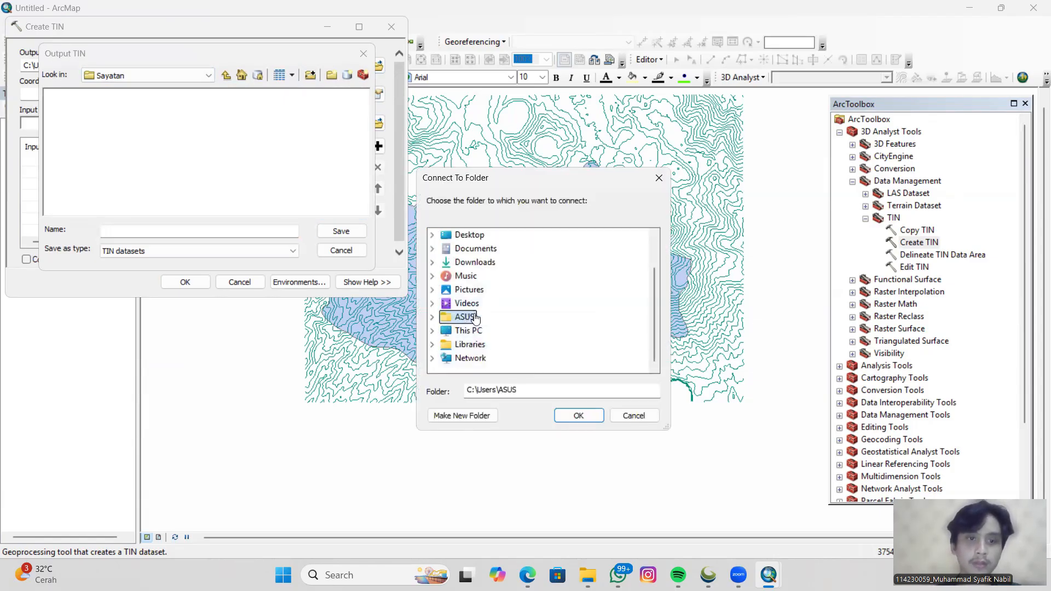
click(432, 332)
click(445, 359)
click(482, 345)
click(579, 416)
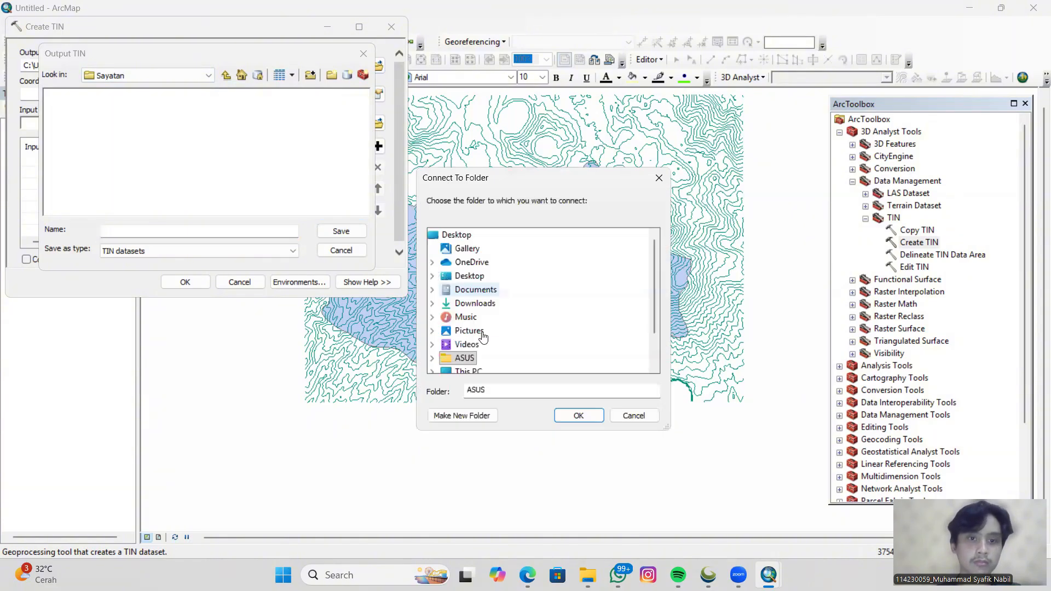
click(432, 331)
click(445, 358)
click(473, 345)
click(510, 346)
click(507, 371)
click(579, 416)
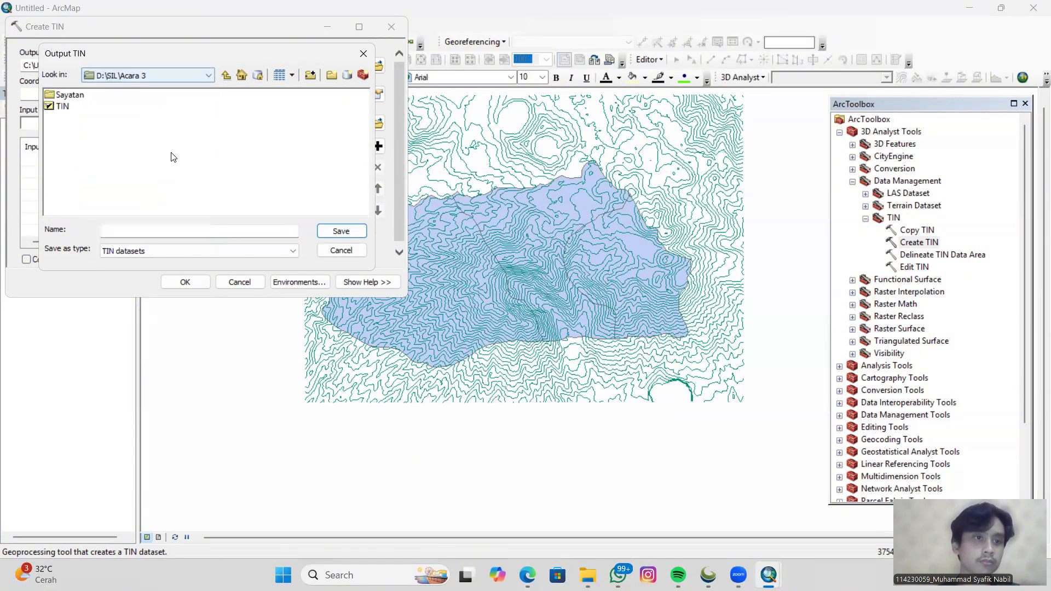
Name the output TIN "Tin New" and set its coordinate system to WGS 1984 UTM Zone 49S.
click(342, 232)
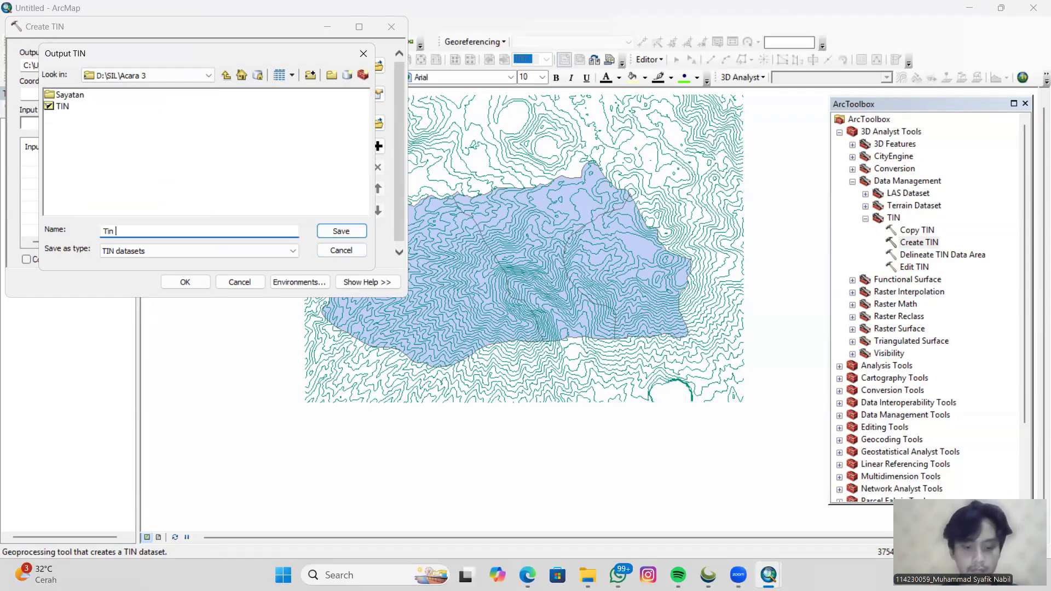
click(346, 232)
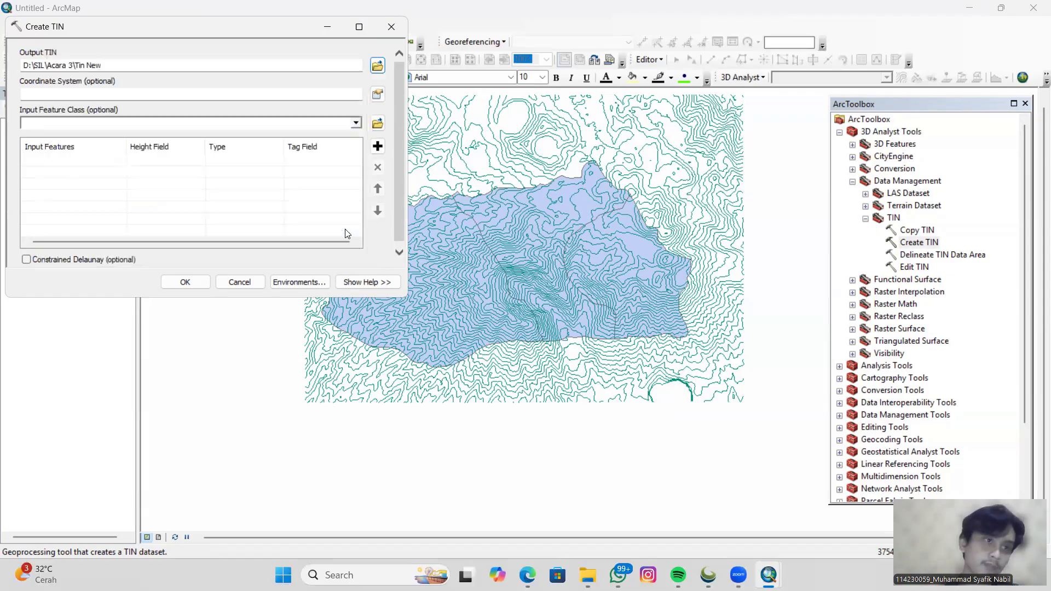
click(377, 96)
click(155, 73)
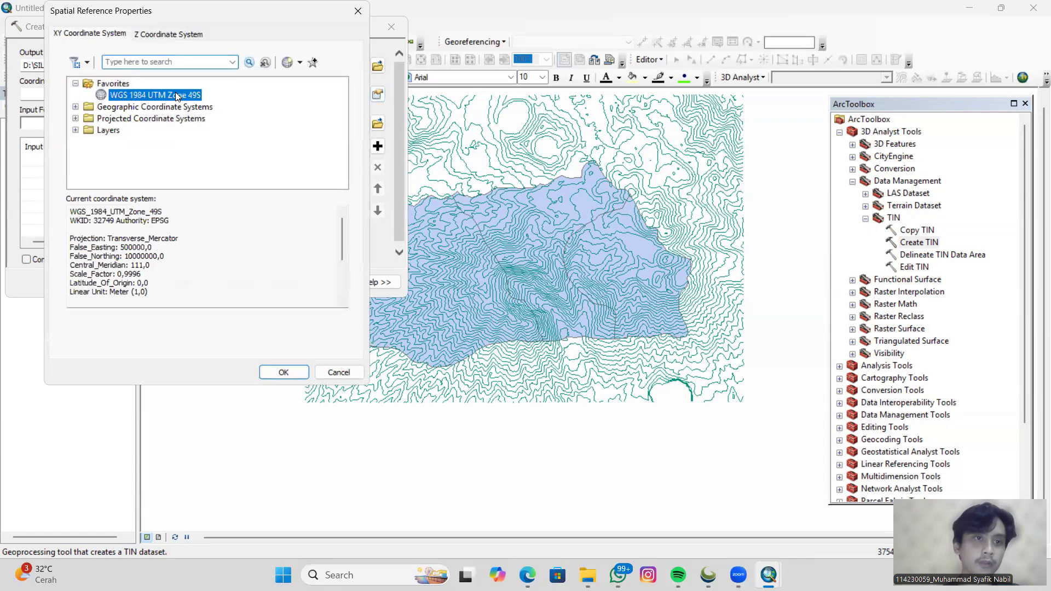
click(281, 367)
Create the TIN from the Kontur IK 37,5 New contours, using Ketinggian as the height field.
click(355, 123)
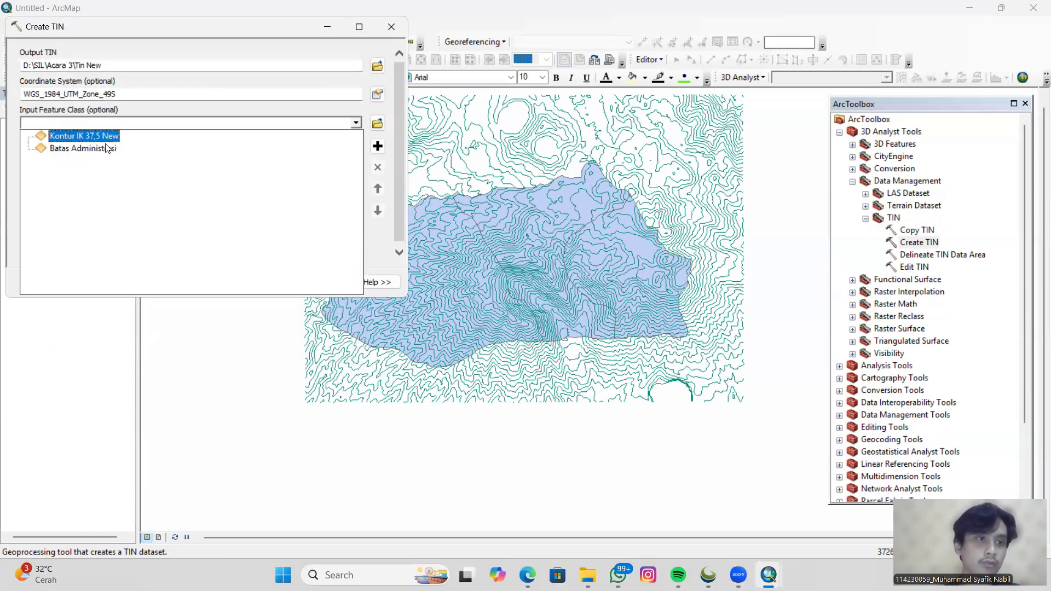
click(87, 135)
click(159, 161)
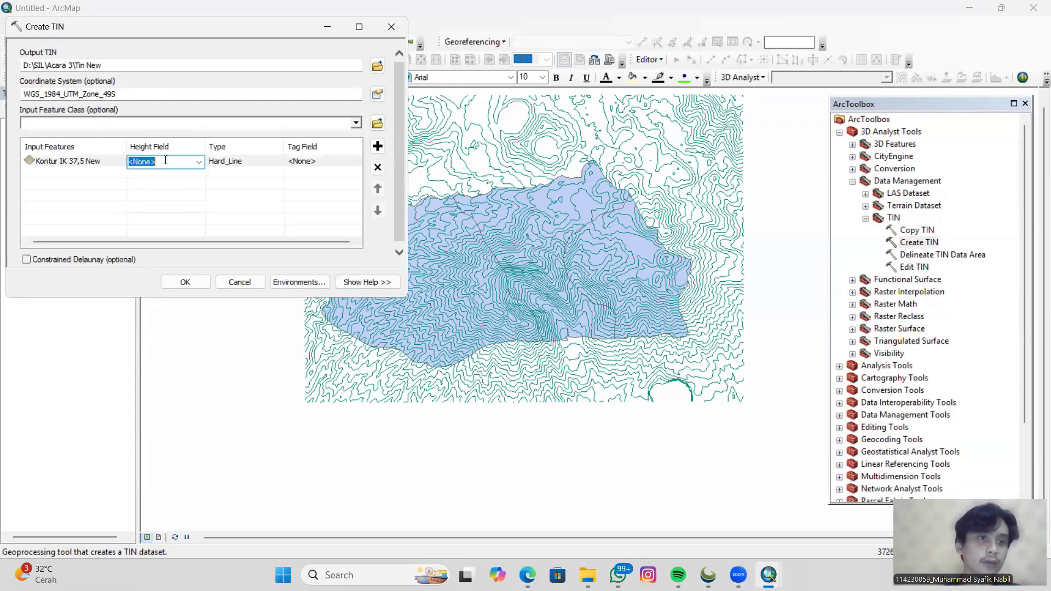
click(159, 162)
click(160, 183)
click(186, 282)
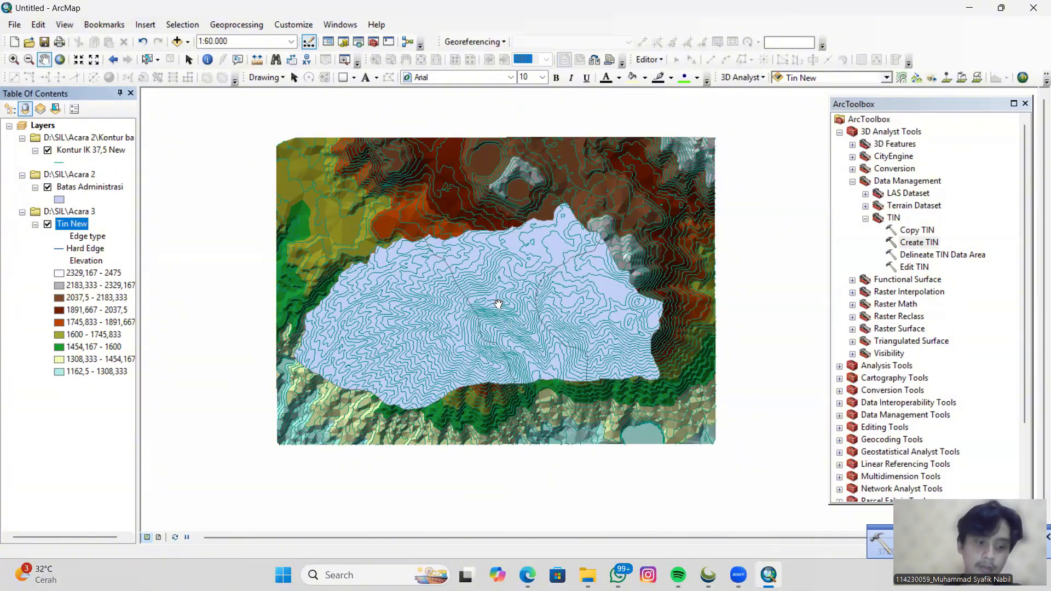
Convert Tin New to a raster with TIN to Raster, keeping the FLOAT data type and LINEAR method.
click(840, 133)
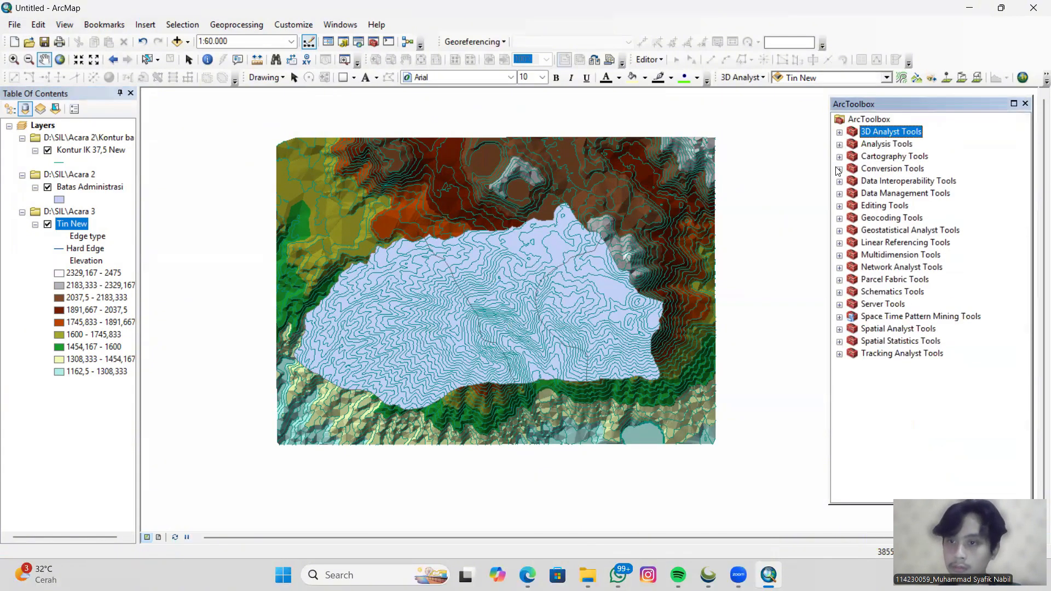
click(840, 169)
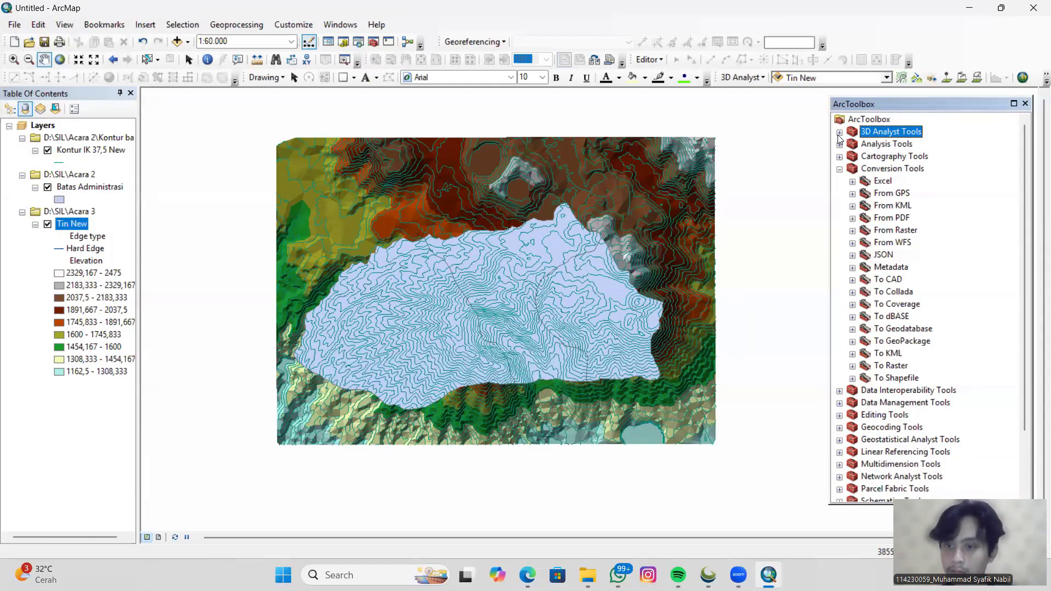
key(Right)
click(853, 170)
double_click(912, 244)
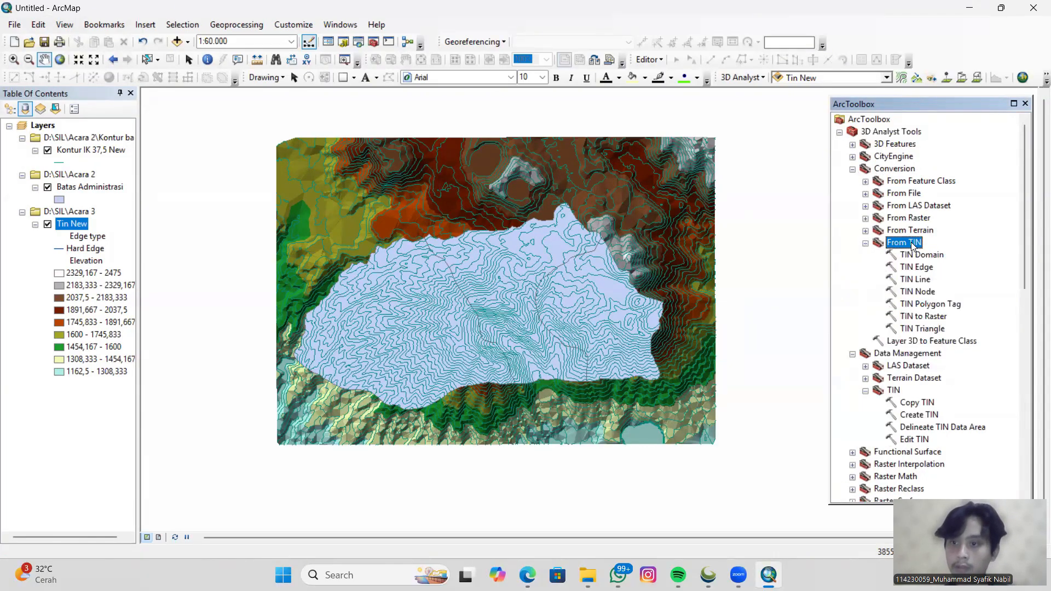
double_click(924, 316)
click(356, 66)
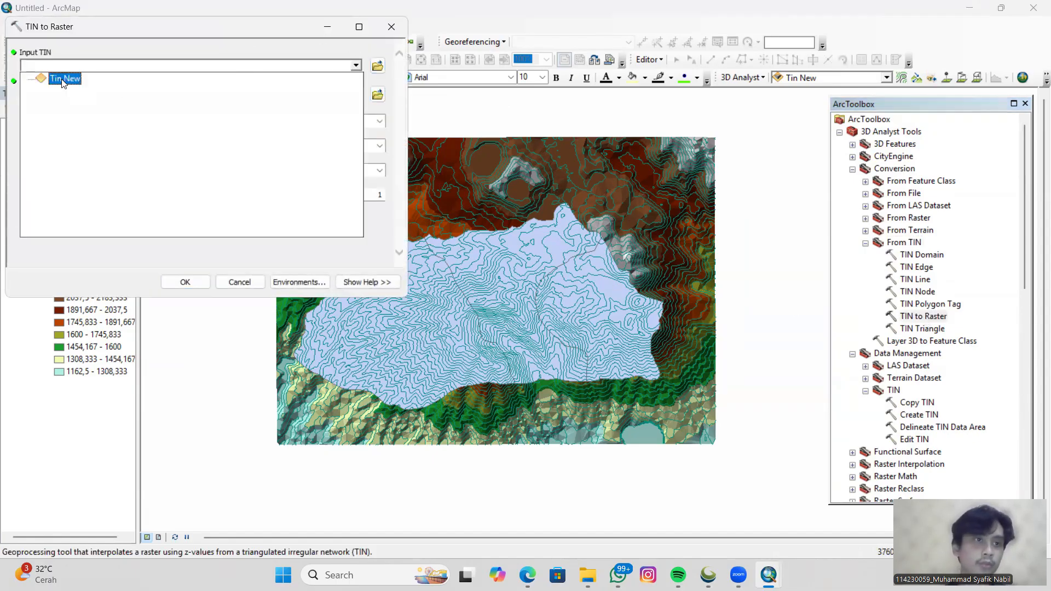
click(64, 79)
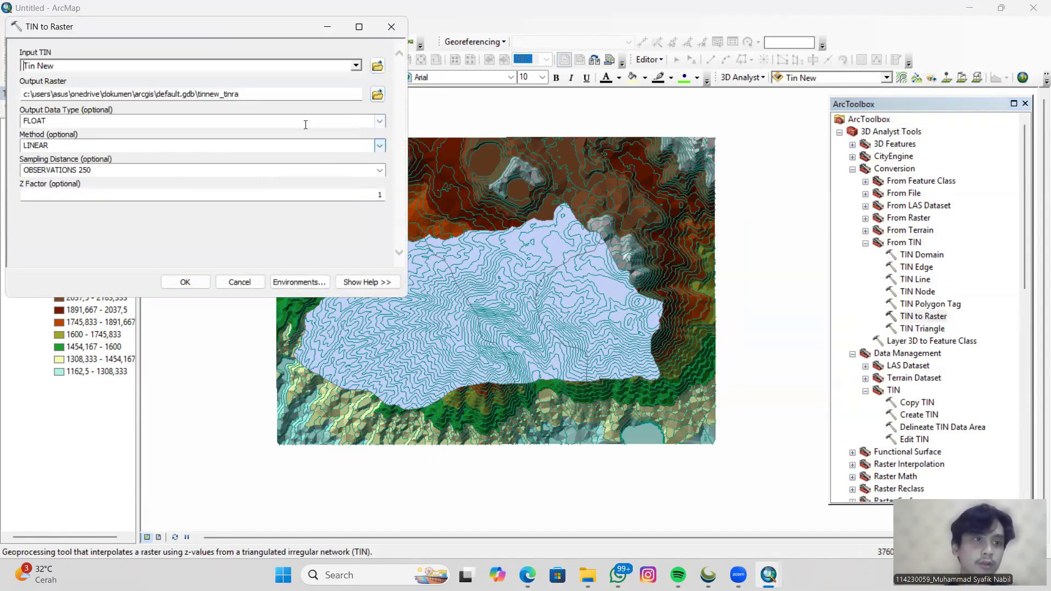
click(380, 146)
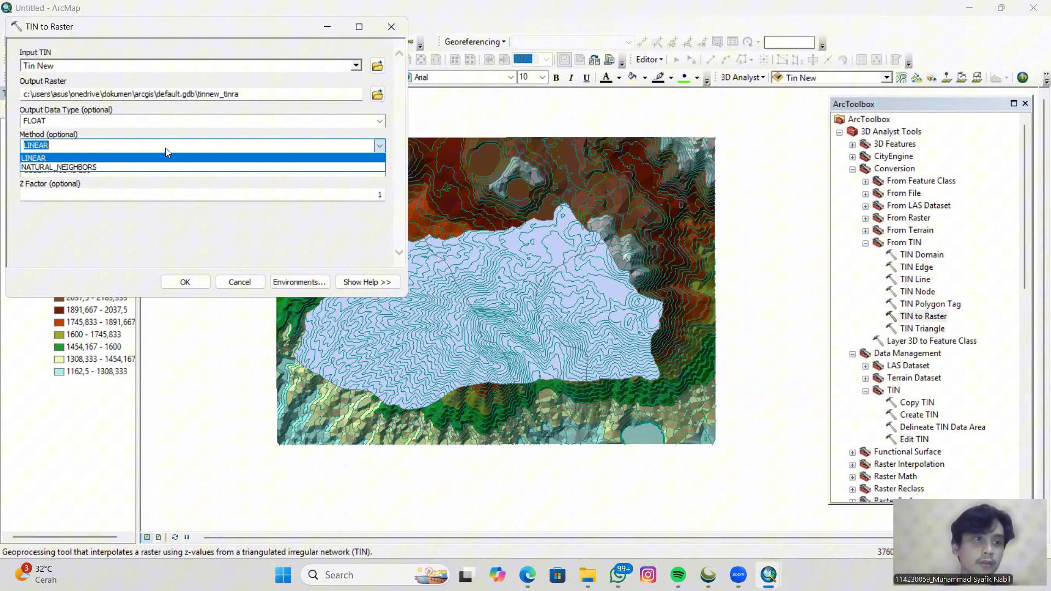
click(89, 157)
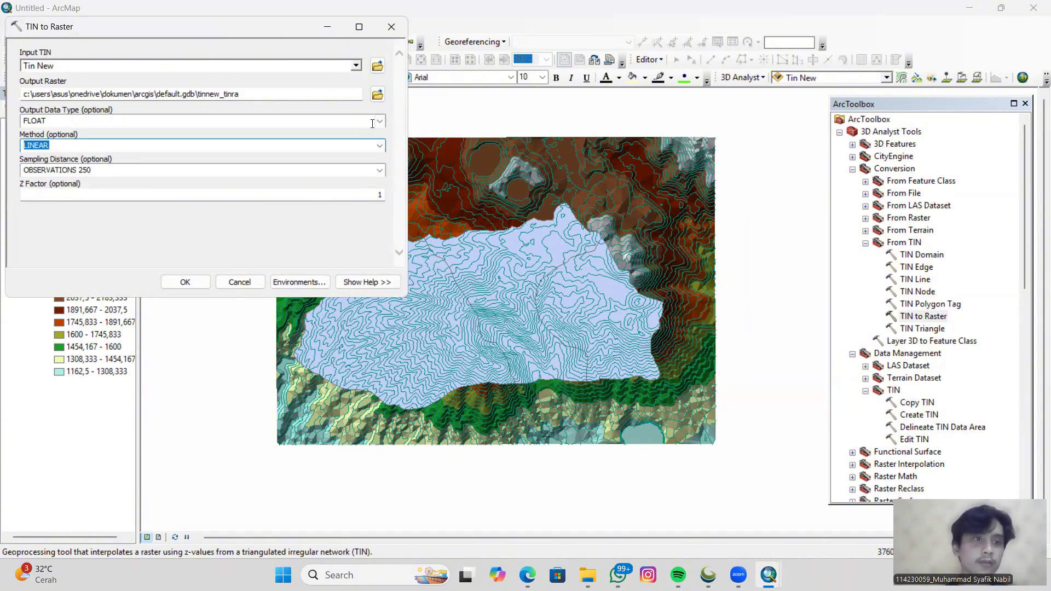
click(185, 282)
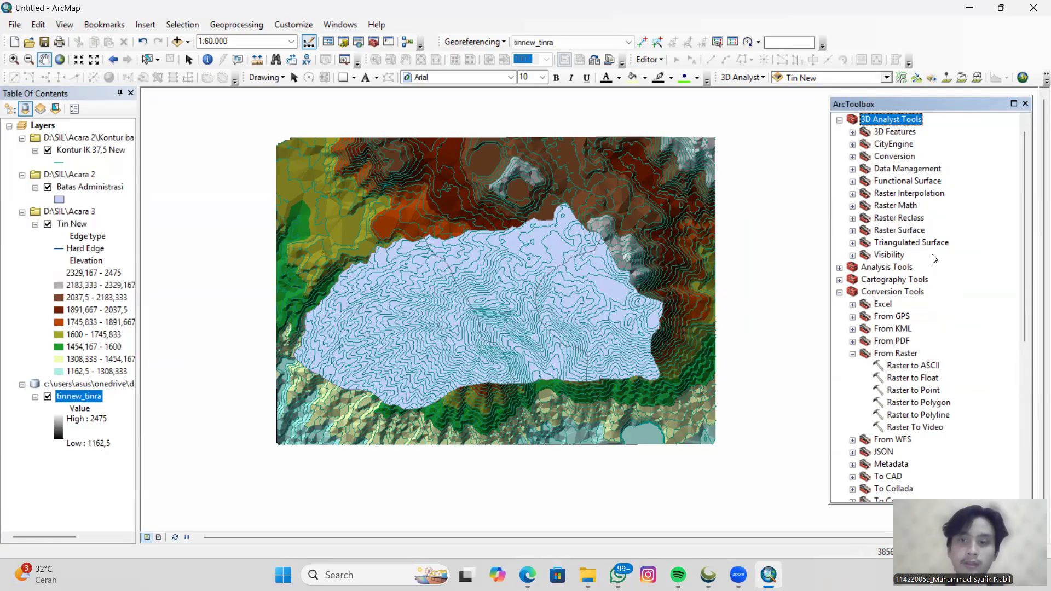
Generate a slope raster from tinnew_tinra with the Slope tool, using PERCENT_RISE as the output measurement.
click(852, 230)
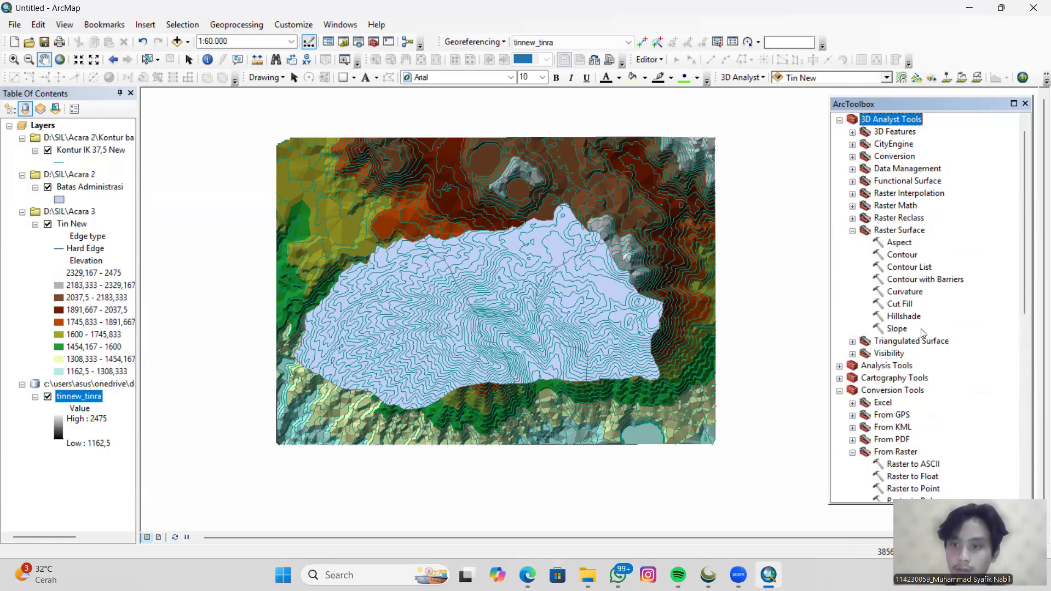
double_click(898, 329)
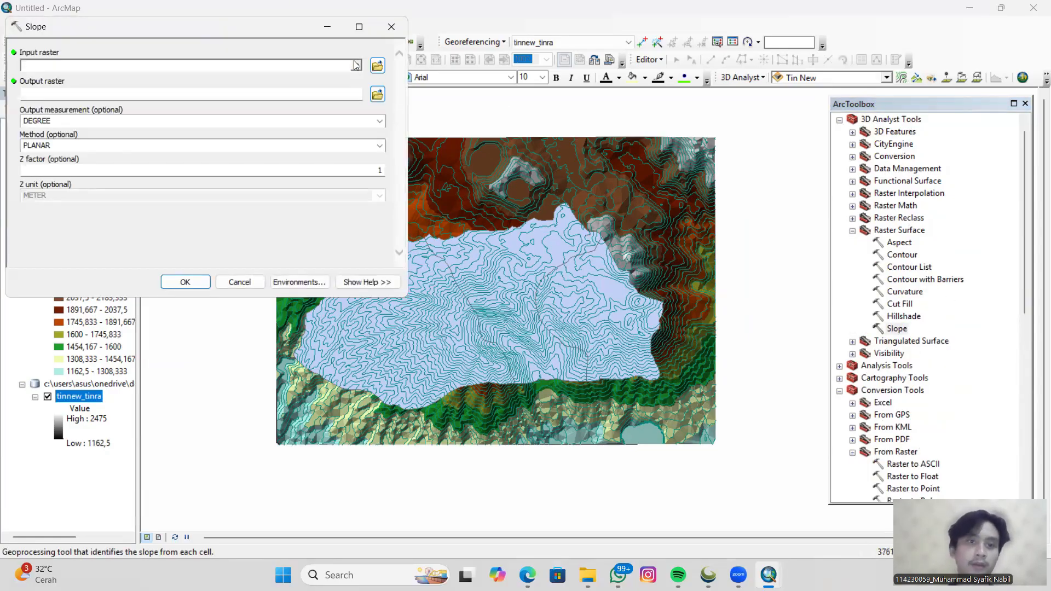
click(356, 65)
click(71, 78)
click(380, 122)
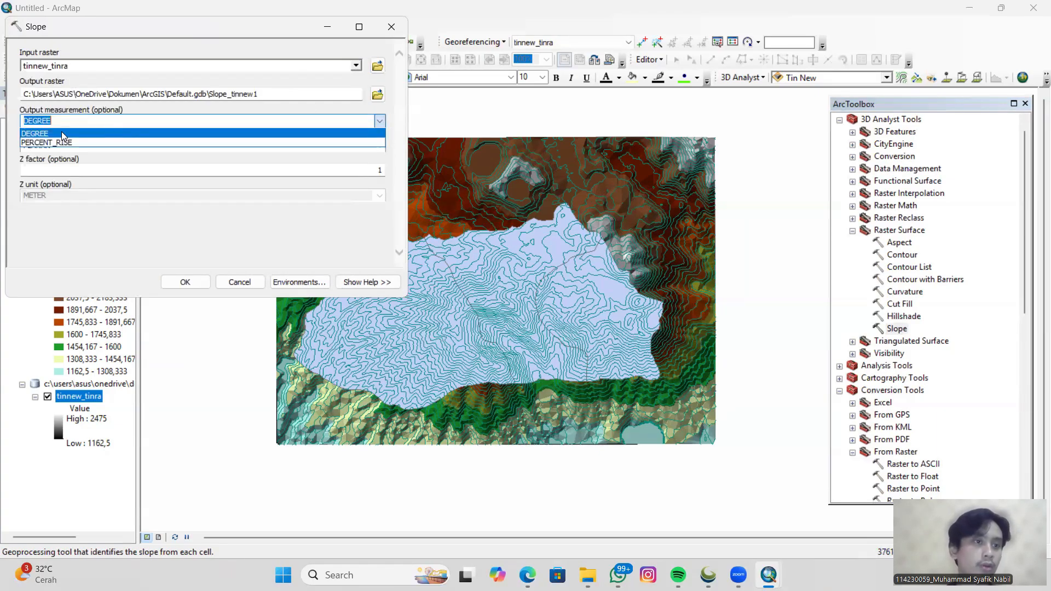
click(109, 142)
click(185, 282)
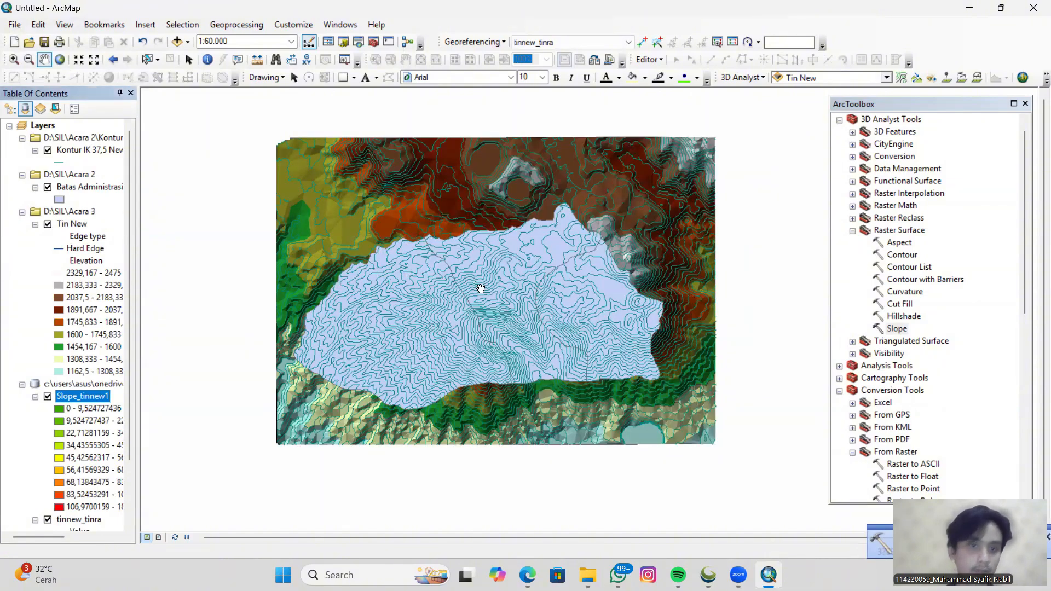
drag(481, 288, 424, 288)
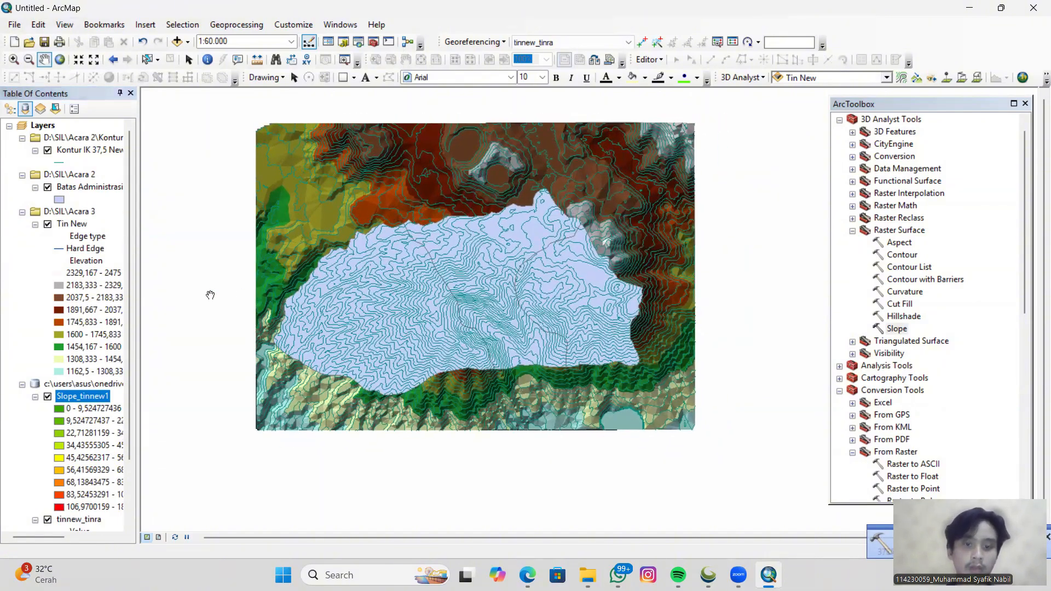
Load the Slope_tinnew1 raster as the input of the Reclassify tool.
click(853, 230)
click(852, 218)
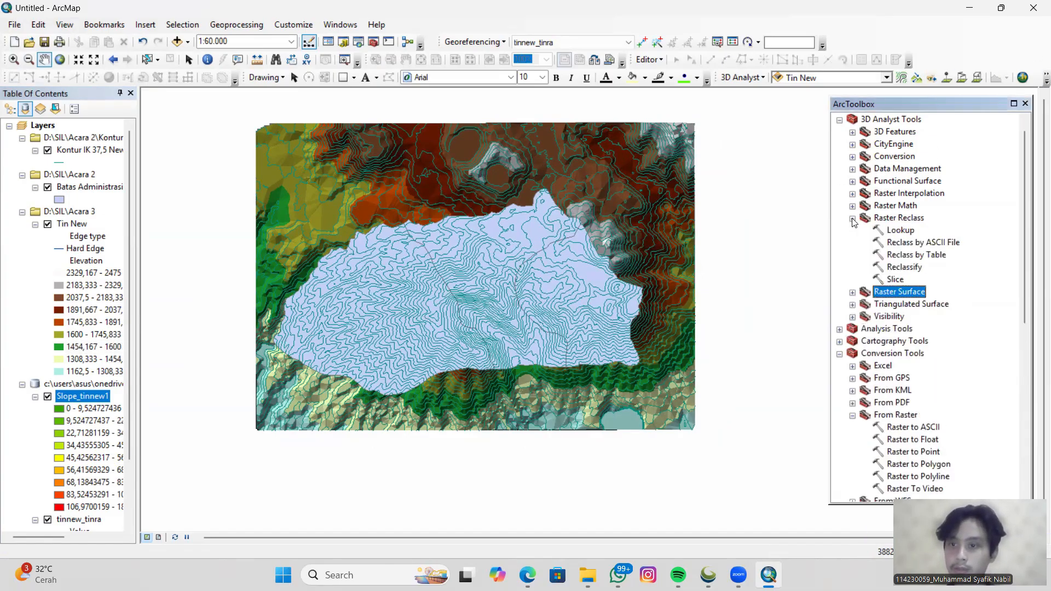
click(904, 268)
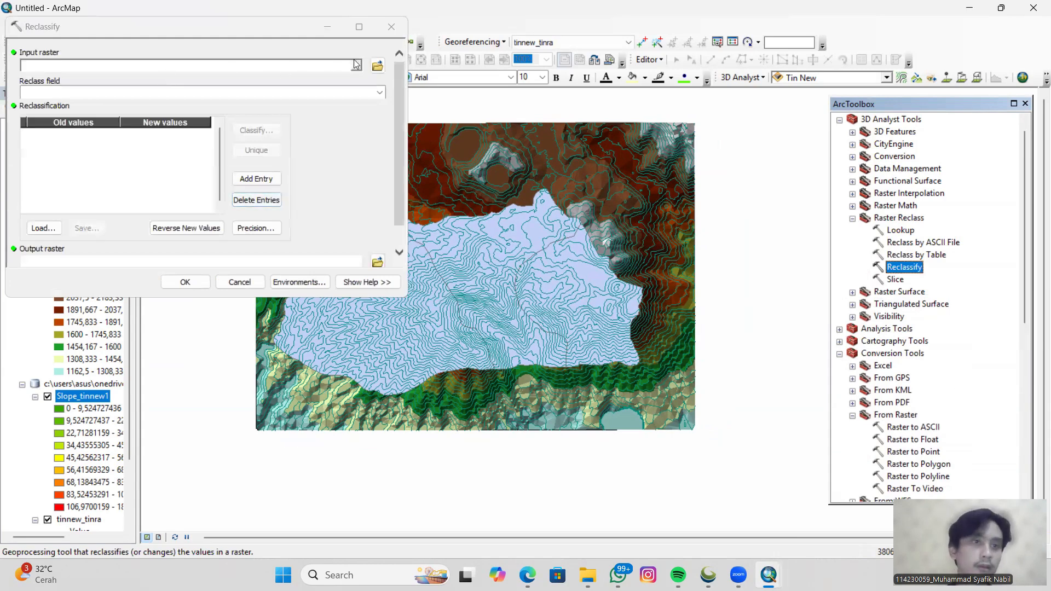
click(356, 65)
click(61, 75)
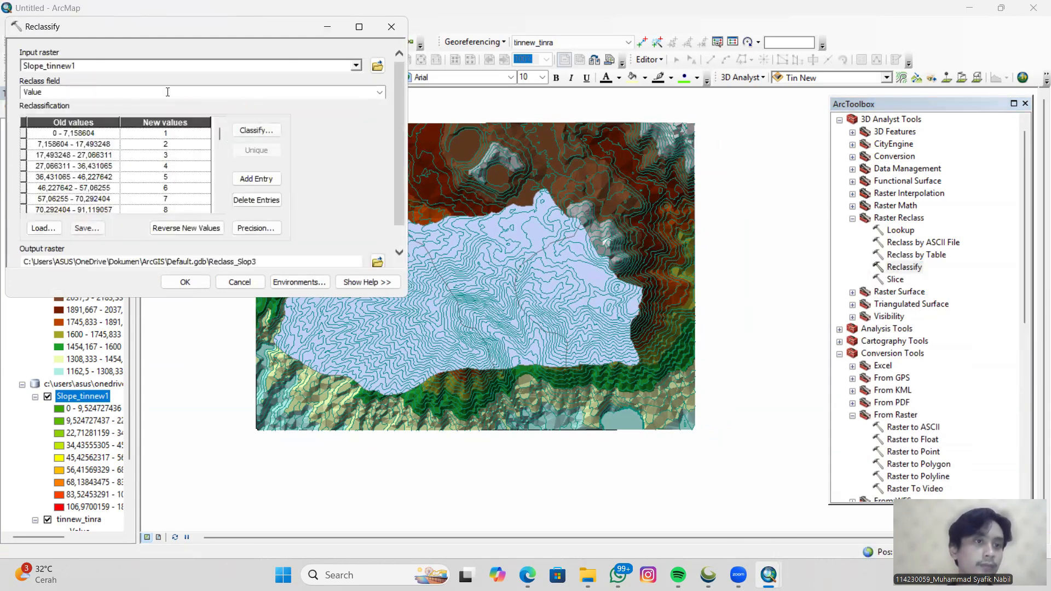
Set the slope classification to 7 classes with the Manual method.
click(265, 129)
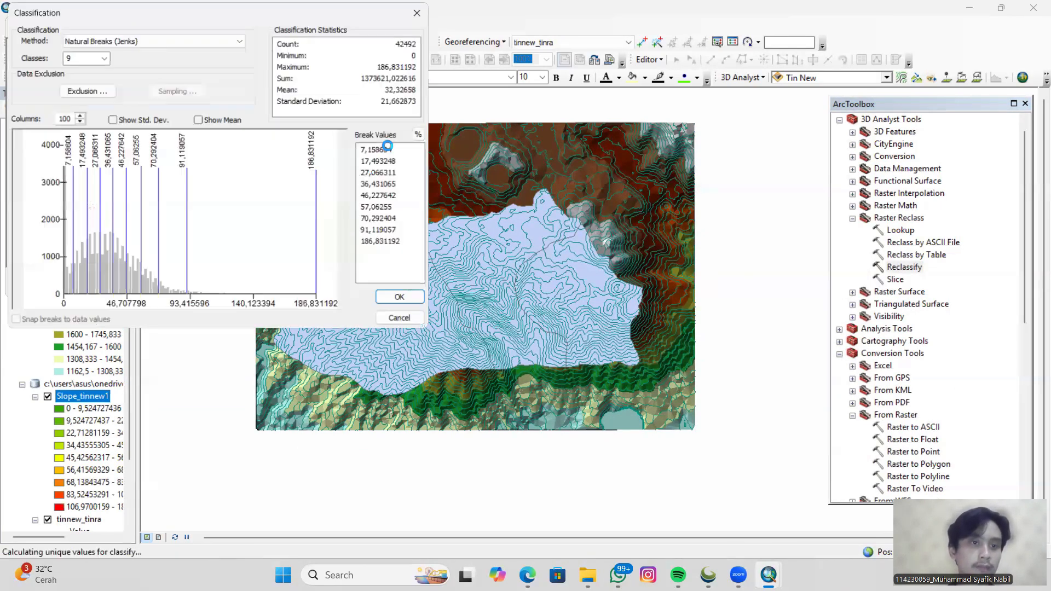
click(103, 58)
click(68, 104)
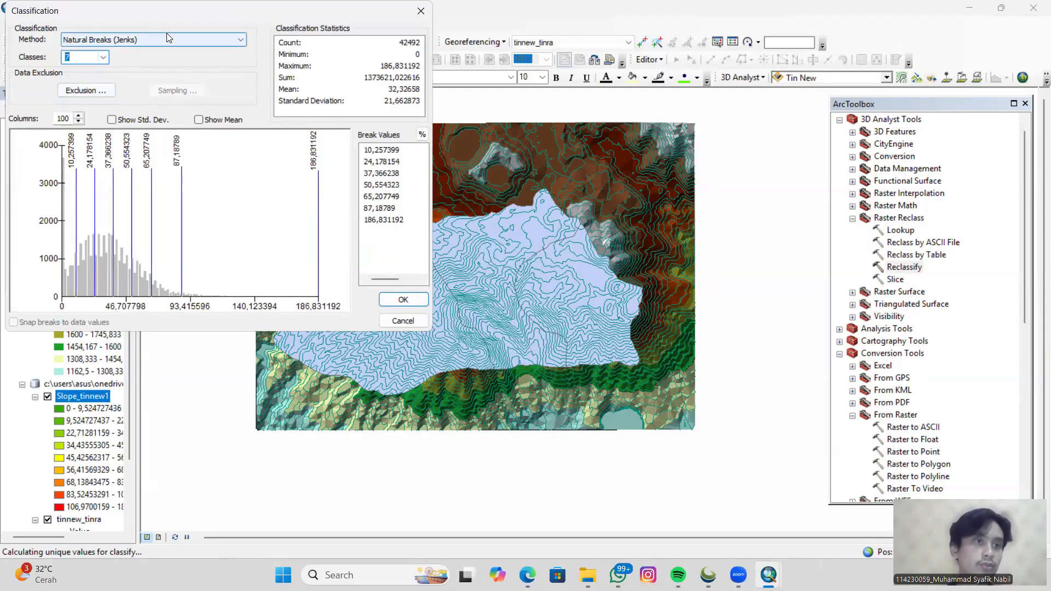
click(167, 39)
click(117, 52)
Set the class break values to 2, 7, 15, 30, 70, 140 and 141, and run the reclassification.
click(387, 153)
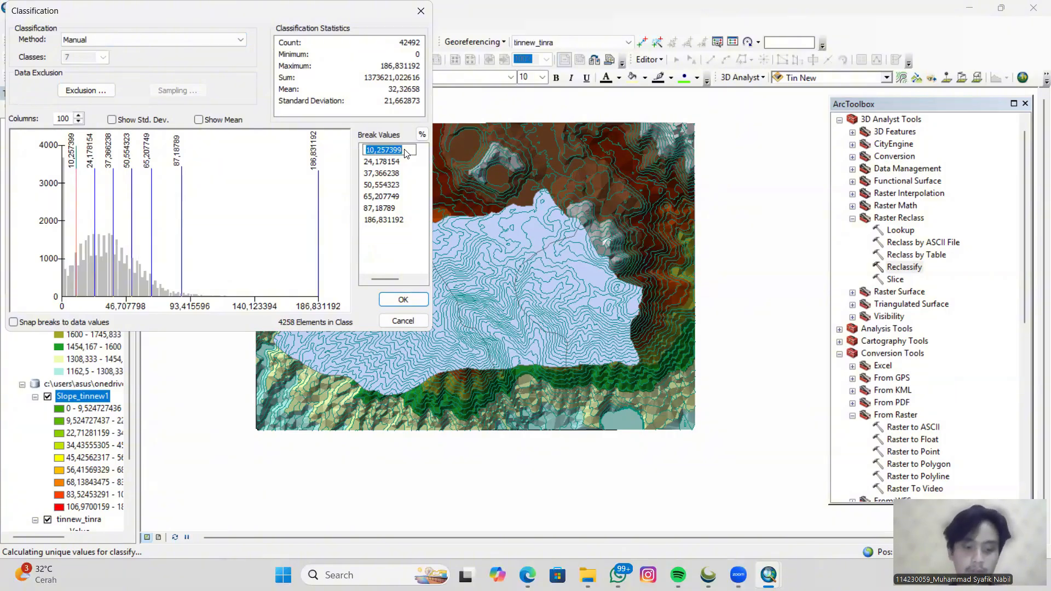
text(2)
click(383, 162)
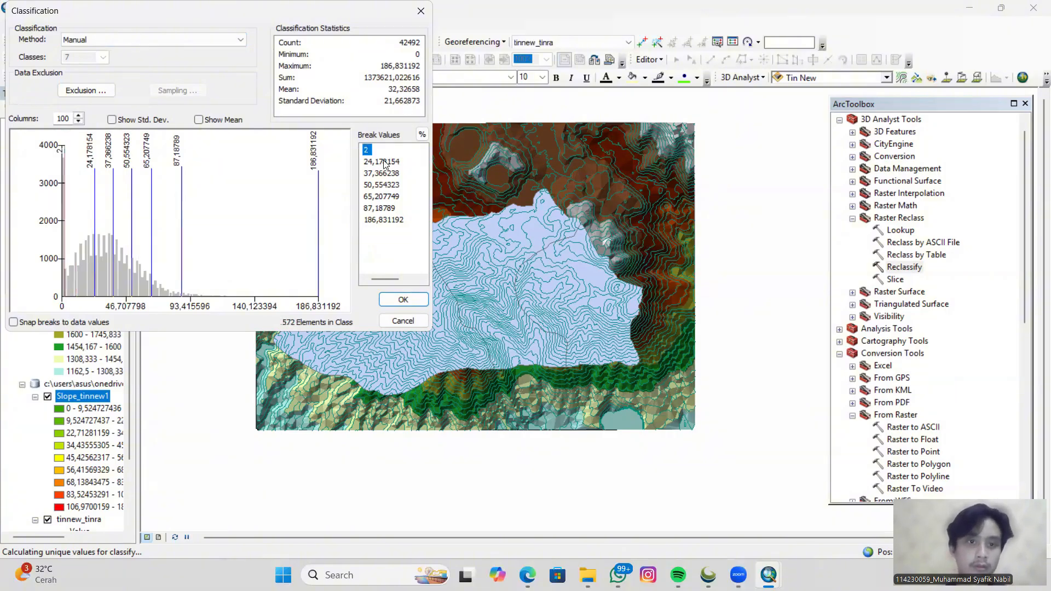
text(7)
key(Return)
click(383, 173)
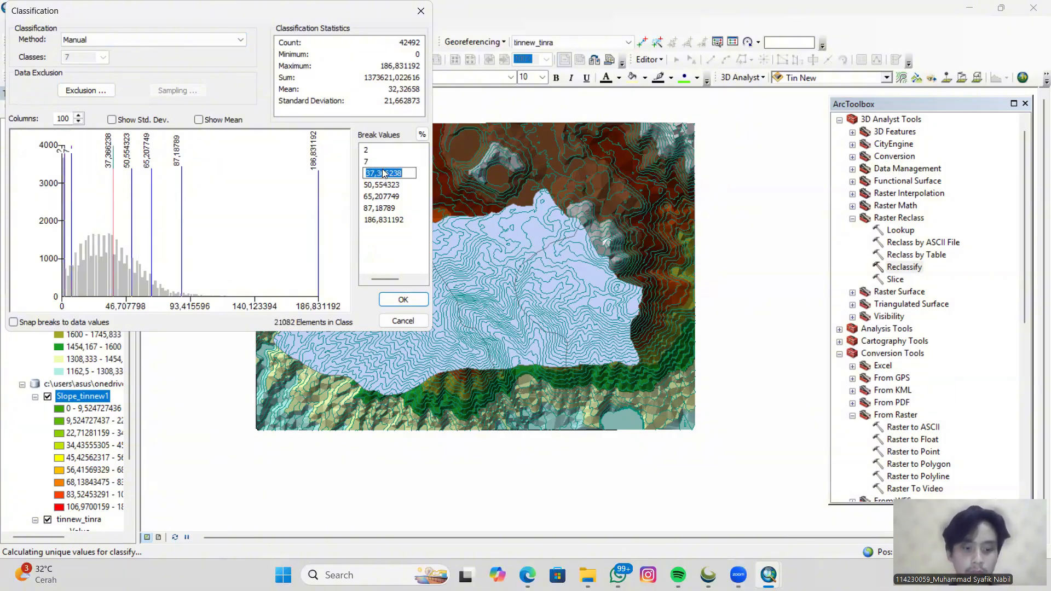
text(15)
click(387, 184)
text(30)
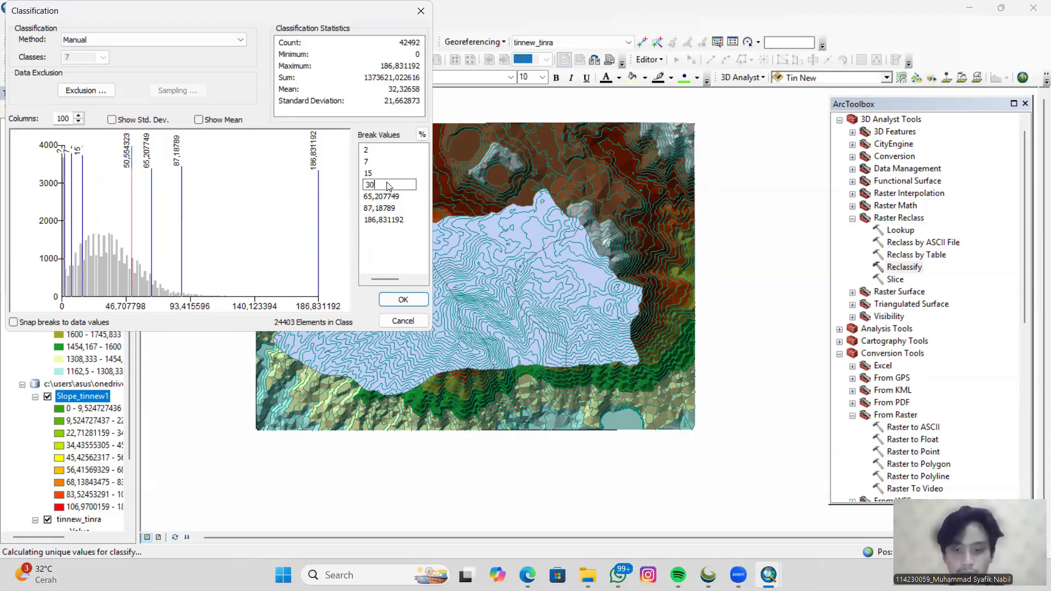
click(376, 196)
text(70)
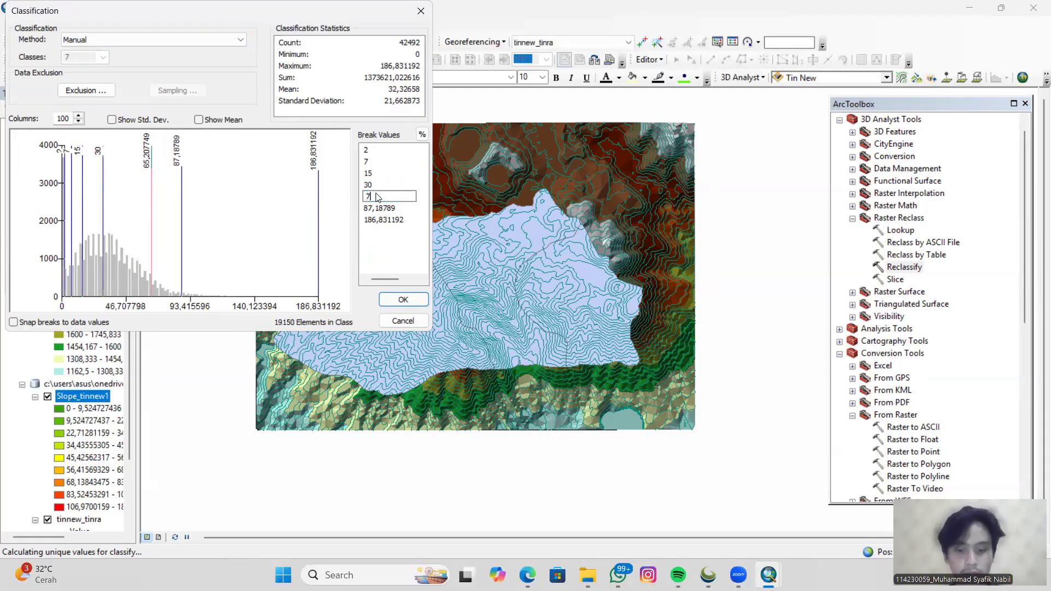
click(379, 208)
text(140)
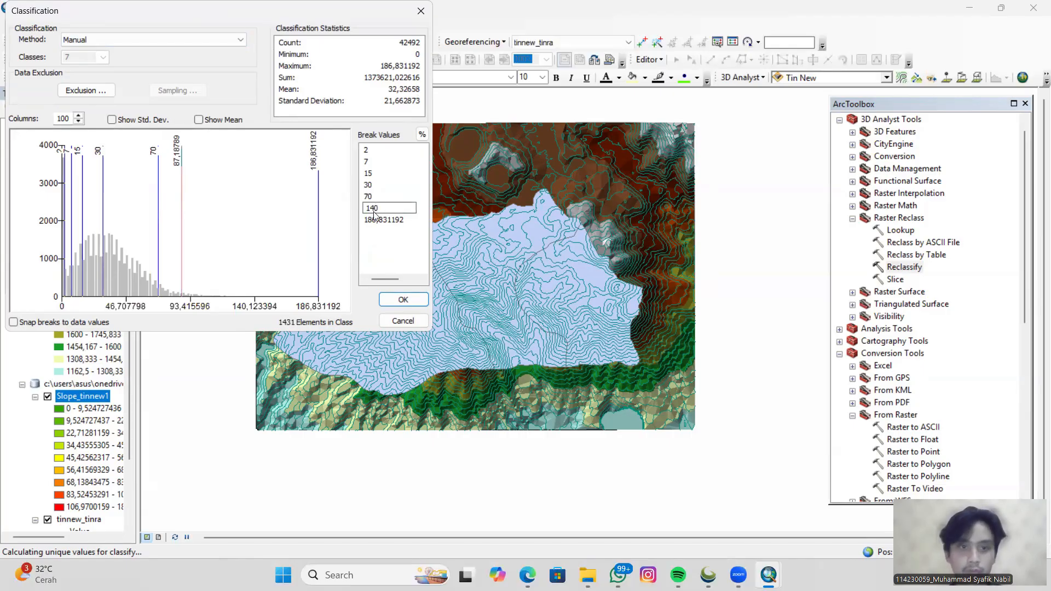
click(380, 219)
text(141)
click(403, 261)
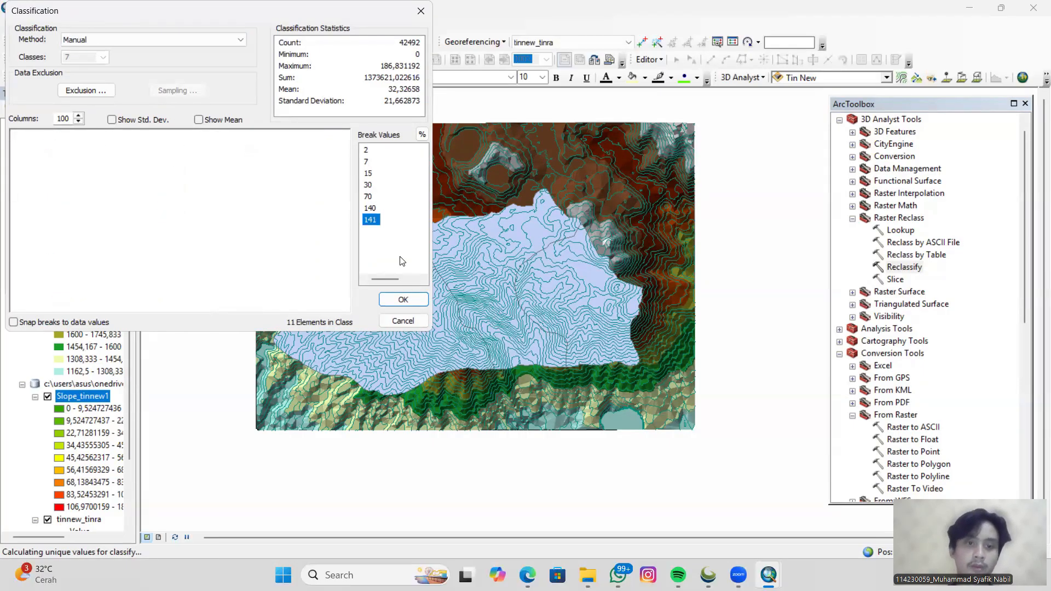
click(403, 299)
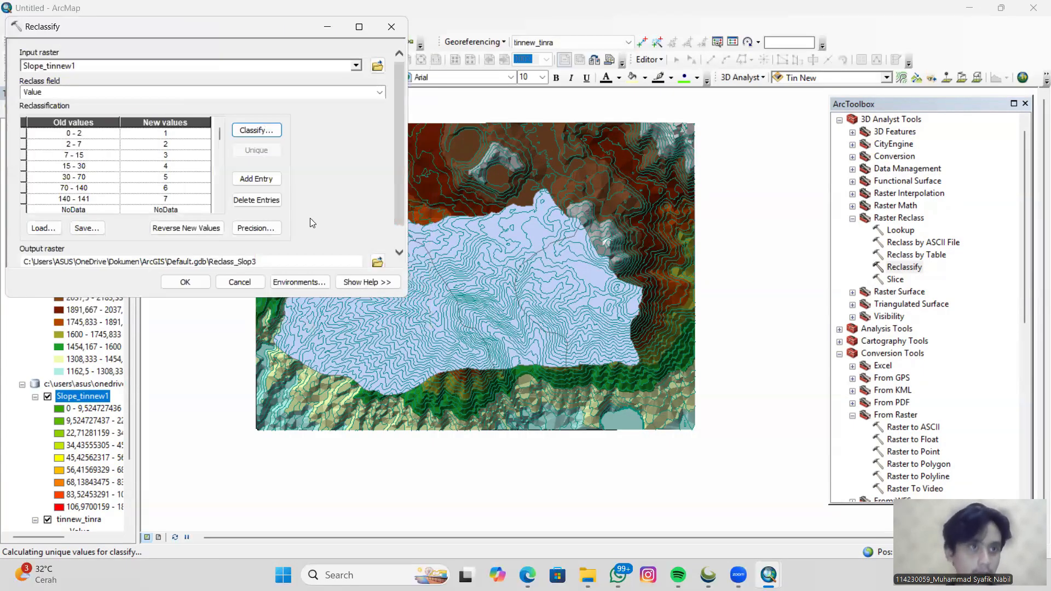
click(187, 282)
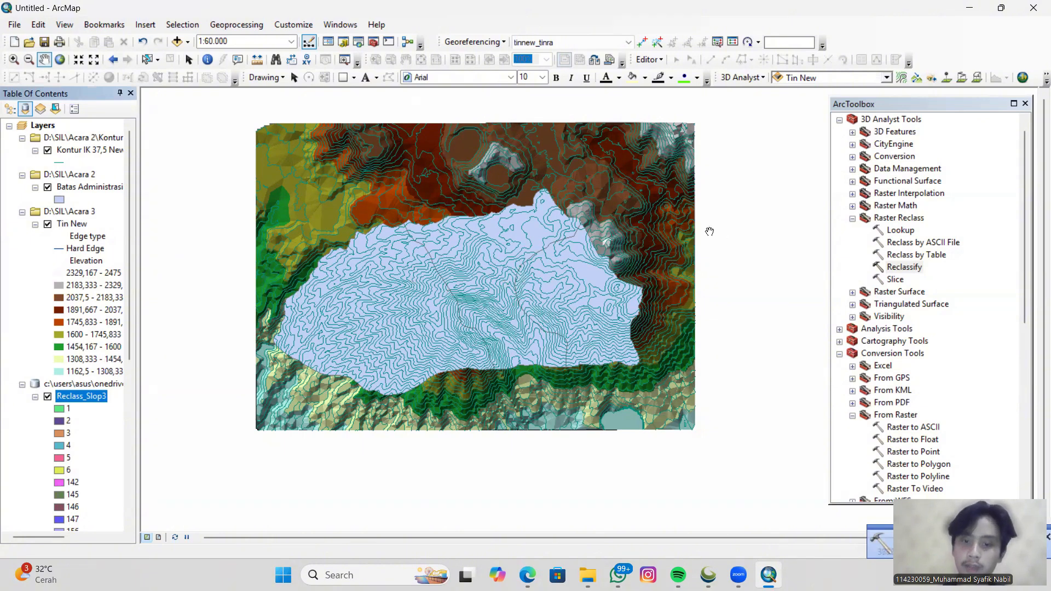
Convert Reclass_Slop3 to polygon features with Raster to Polygon, keeping the Value field and polygon simplification.
click(853, 158)
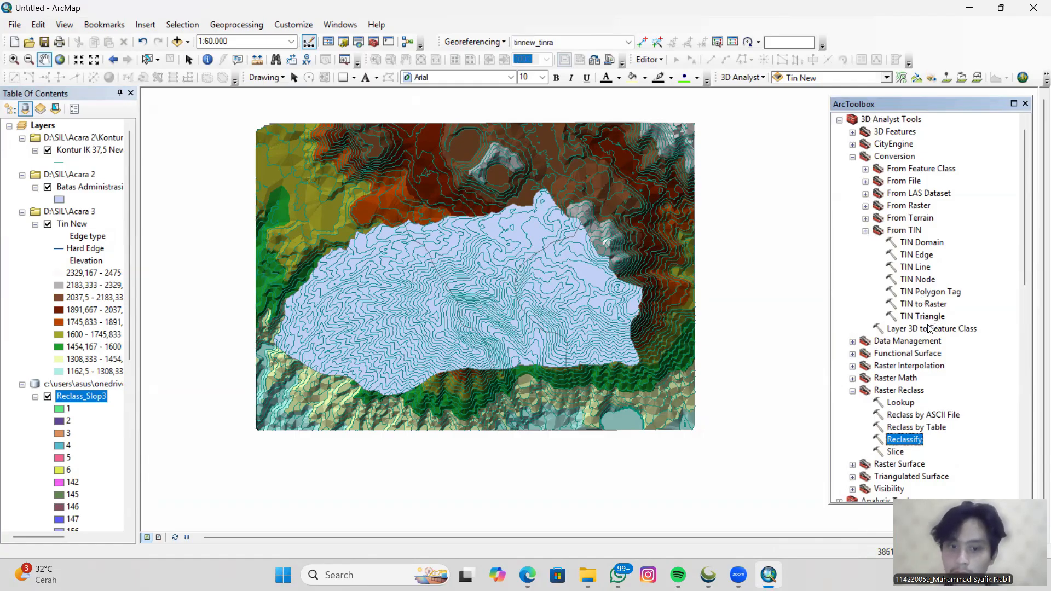
click(866, 206)
click(841, 120)
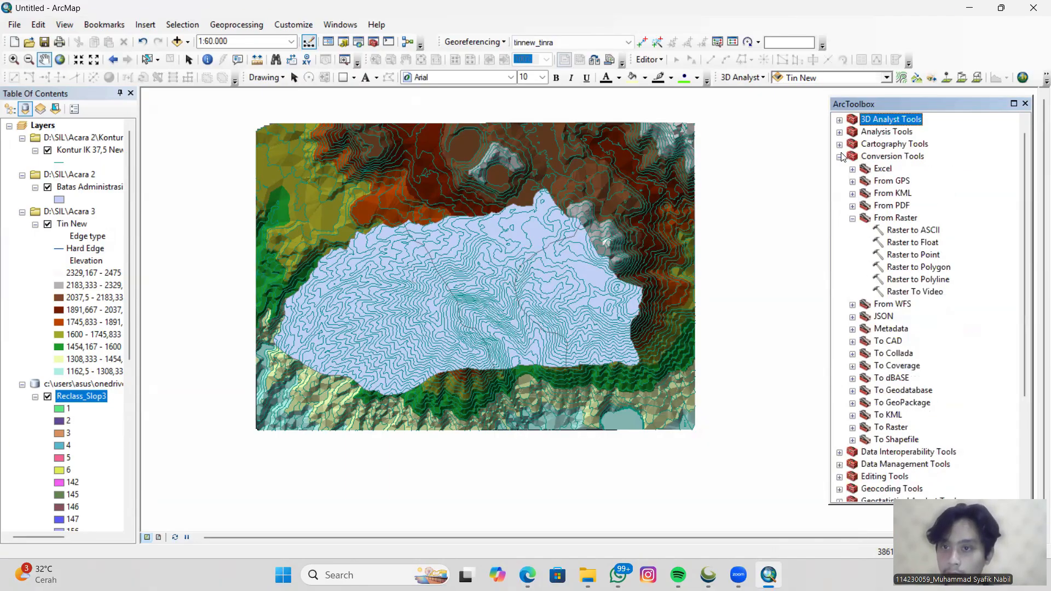
click(841, 158)
click(840, 169)
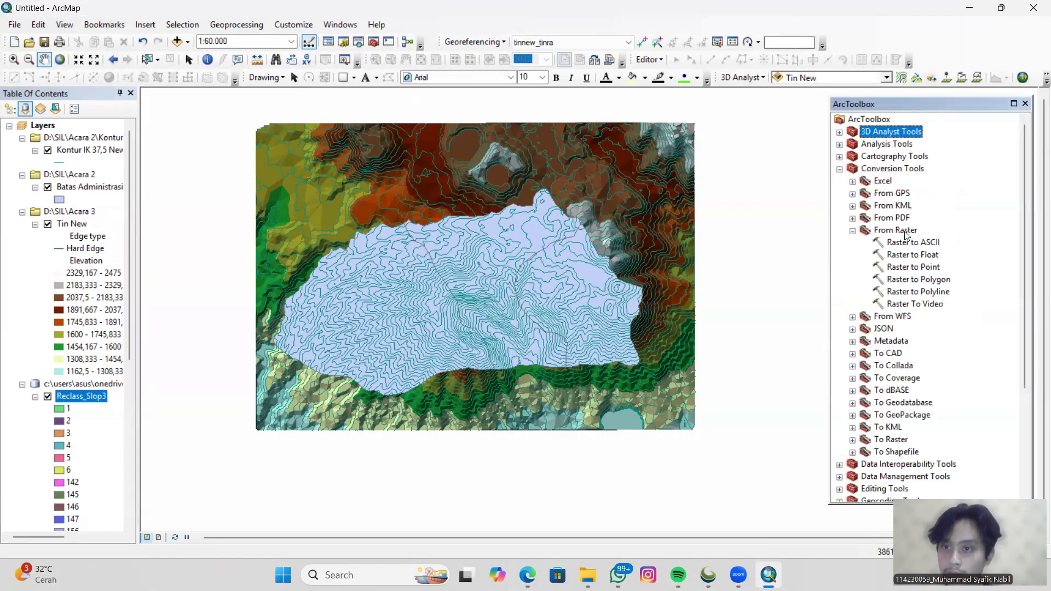
double_click(911, 280)
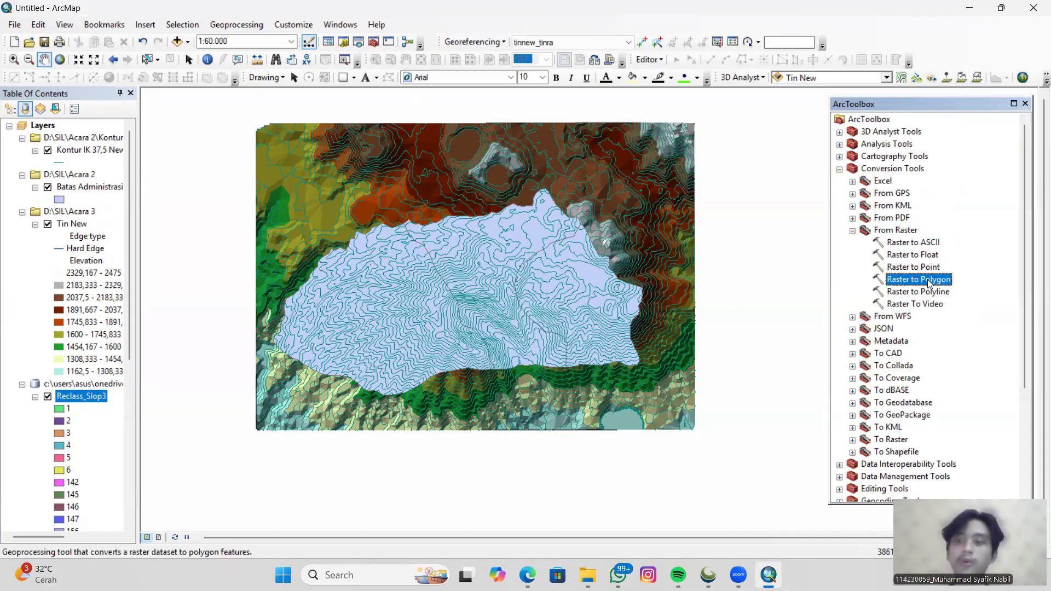
click(356, 66)
click(76, 79)
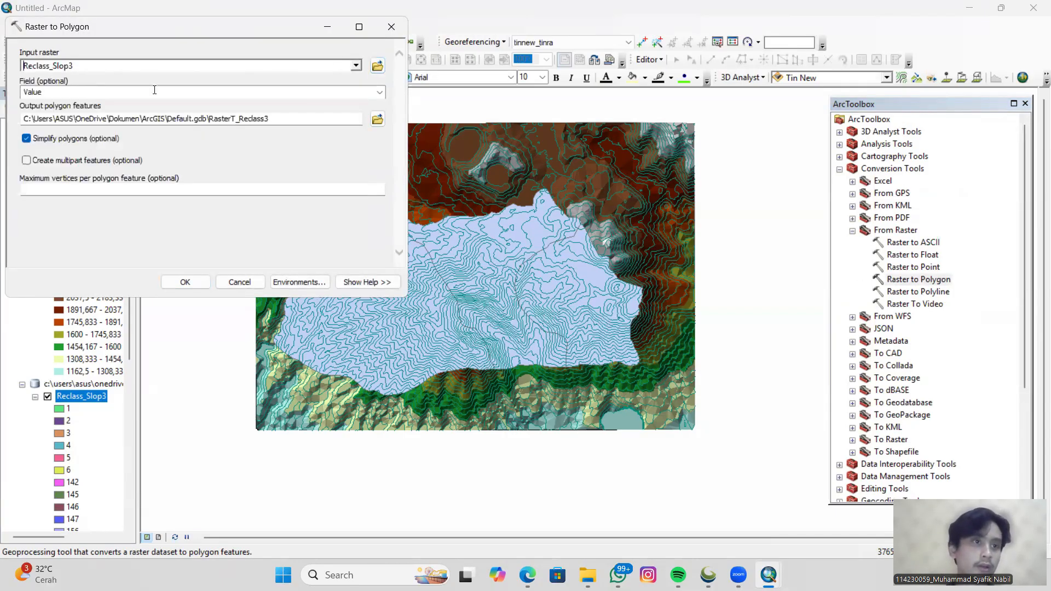
click(383, 92)
click(383, 92)
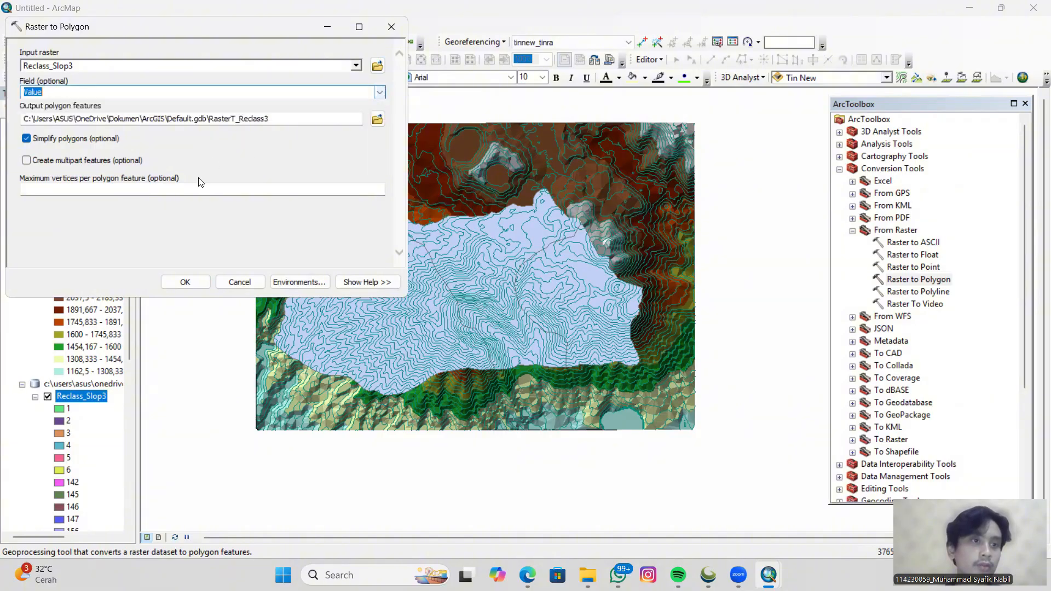
click(196, 282)
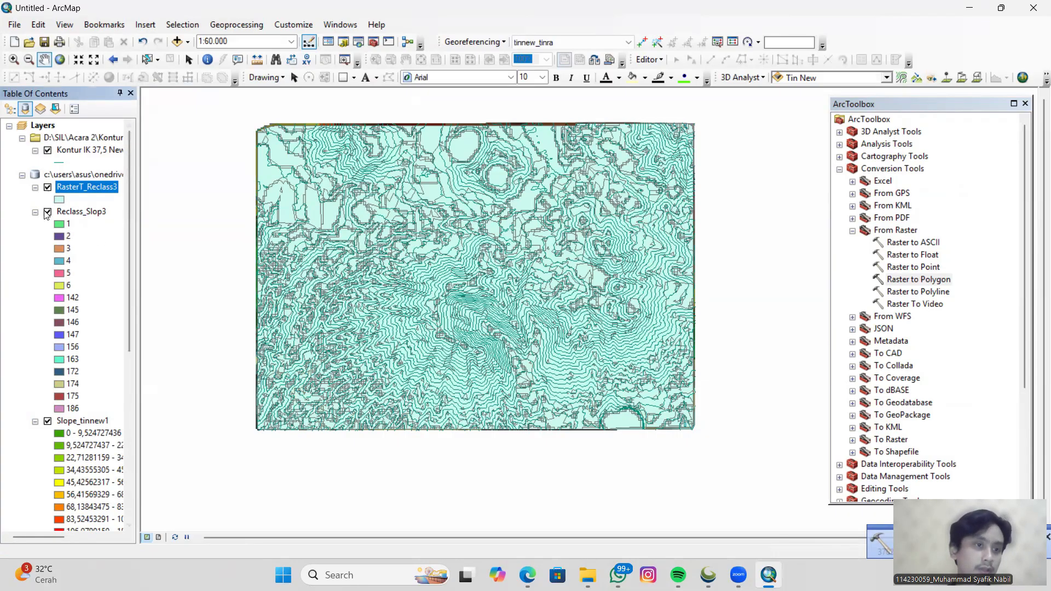
Hide the Slope_tinnew1 and Reclass_Slop3 layers on the map.
click(48, 421)
click(47, 211)
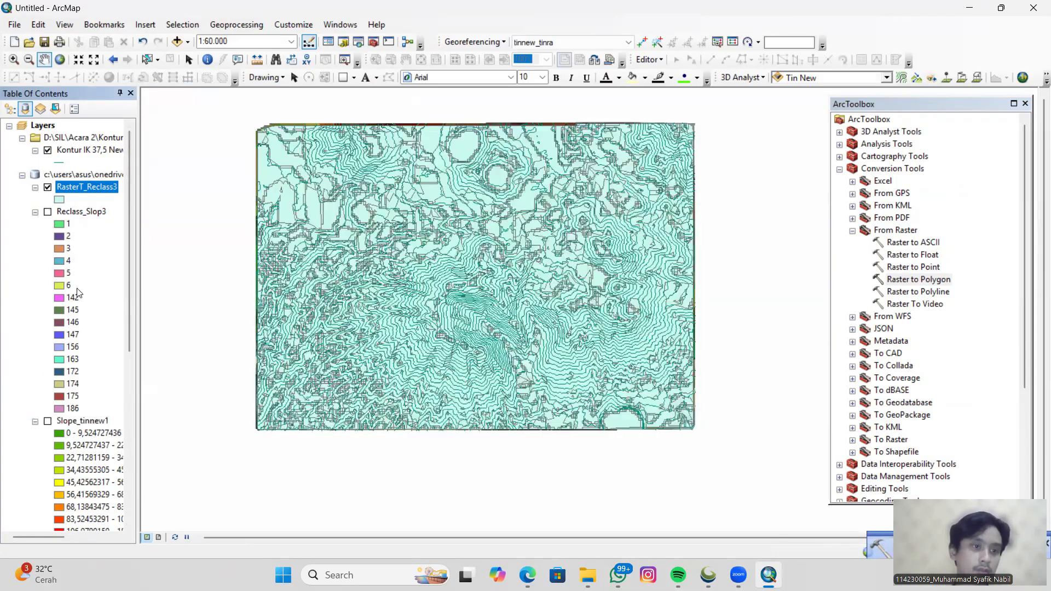
scroll(57, 400, down, 7)
scroll(71, 328, up, 7)
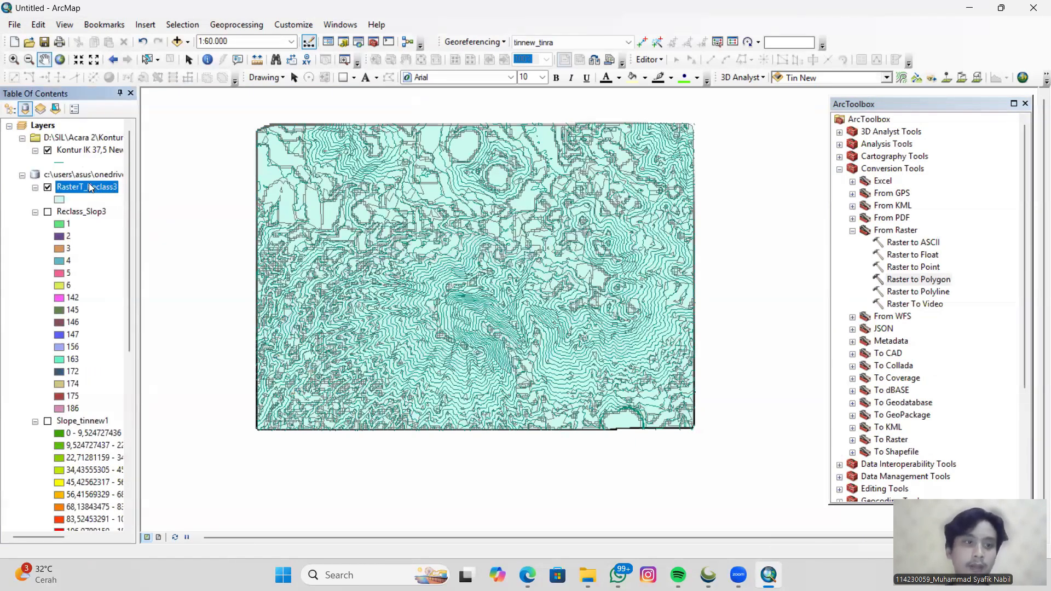
Add a Float field named Luas to the attribute table of RasterT_Reclass3.
right_click(83, 188)
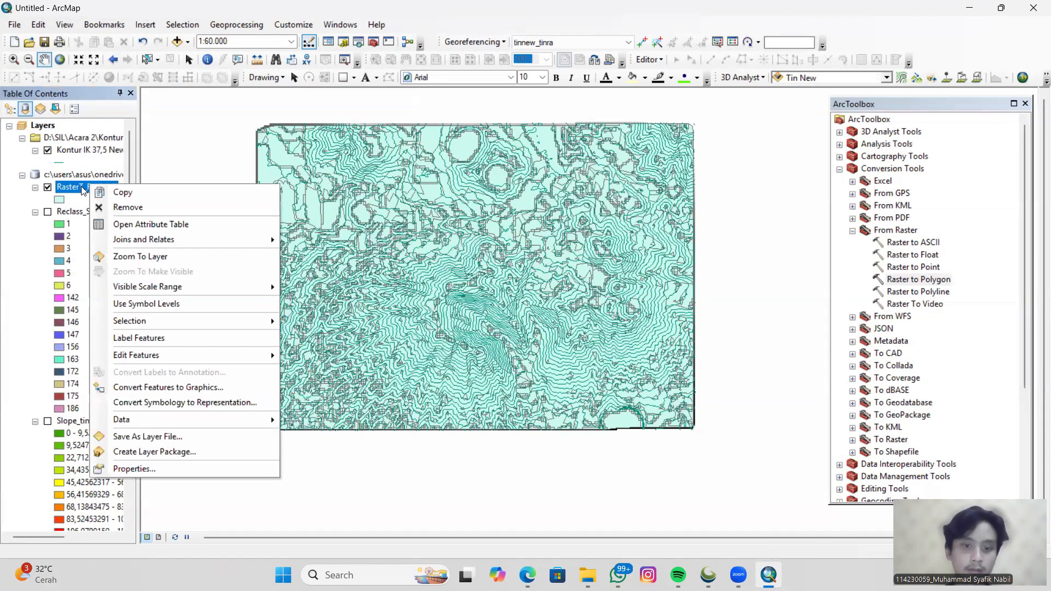
click(155, 225)
click(296, 162)
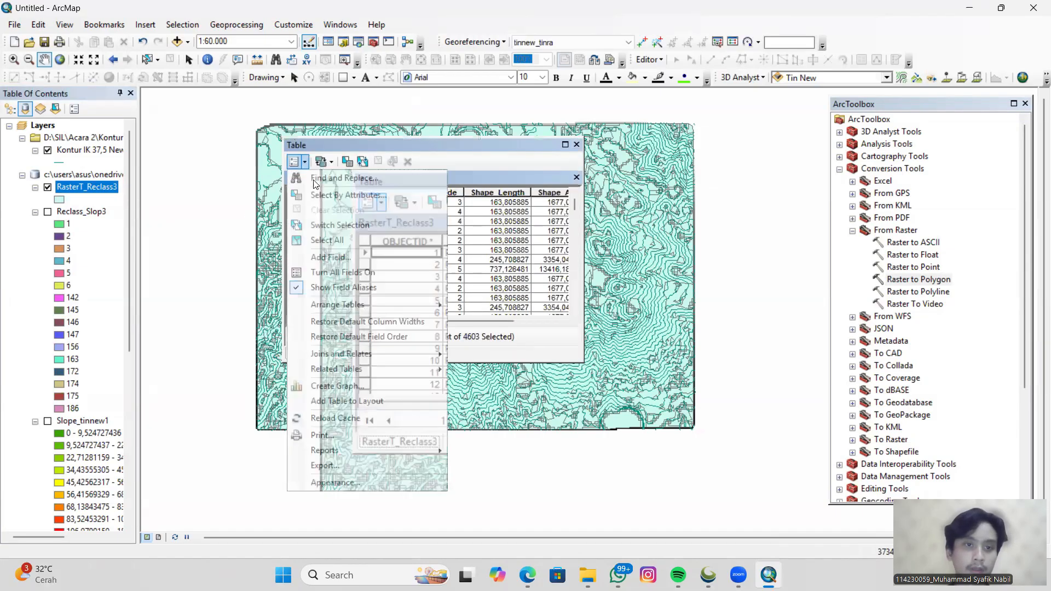
click(330, 257)
text(Luas)
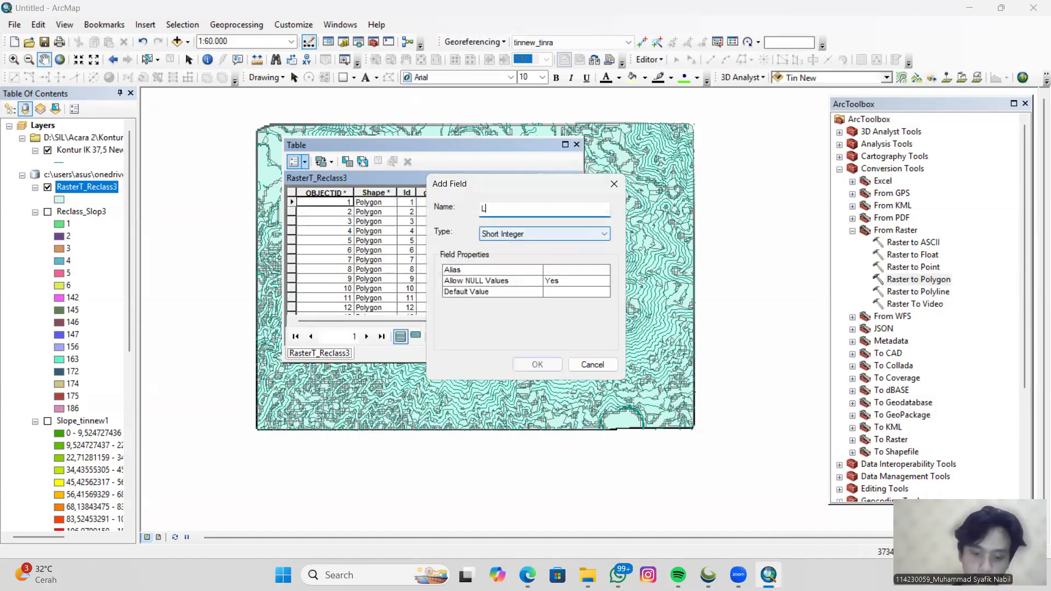
click(482, 236)
click(510, 266)
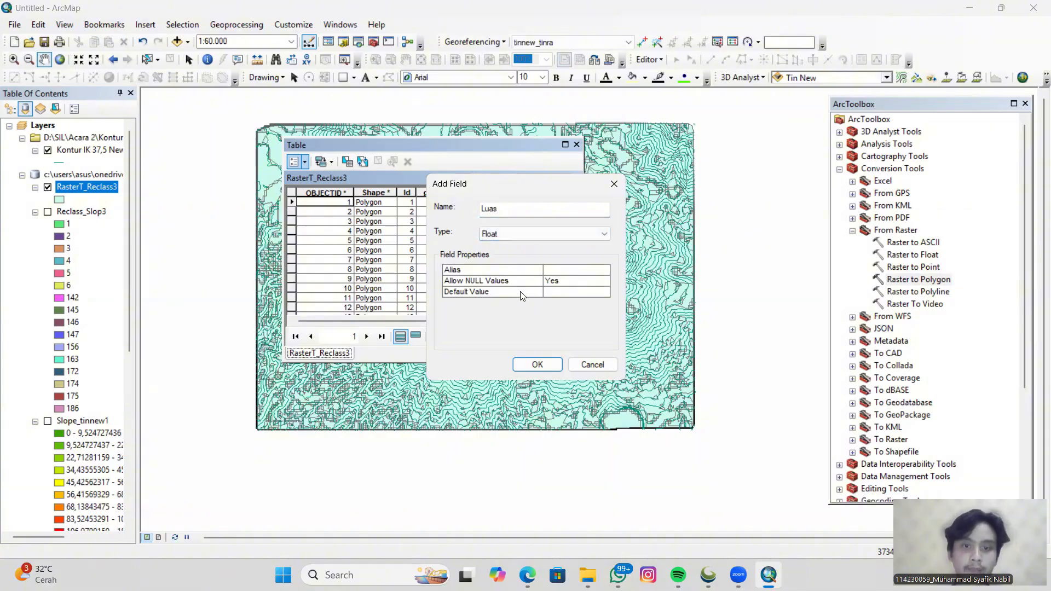
click(537, 364)
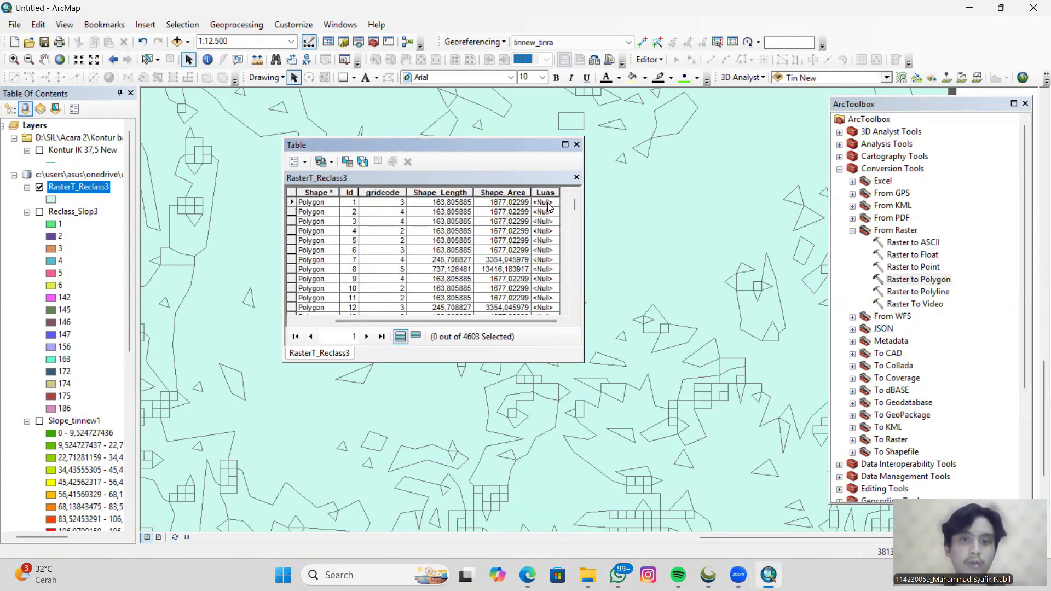
Calculate the Luas field as polygon area in square meters using the data source's coordinate system, and close the table.
click(548, 194)
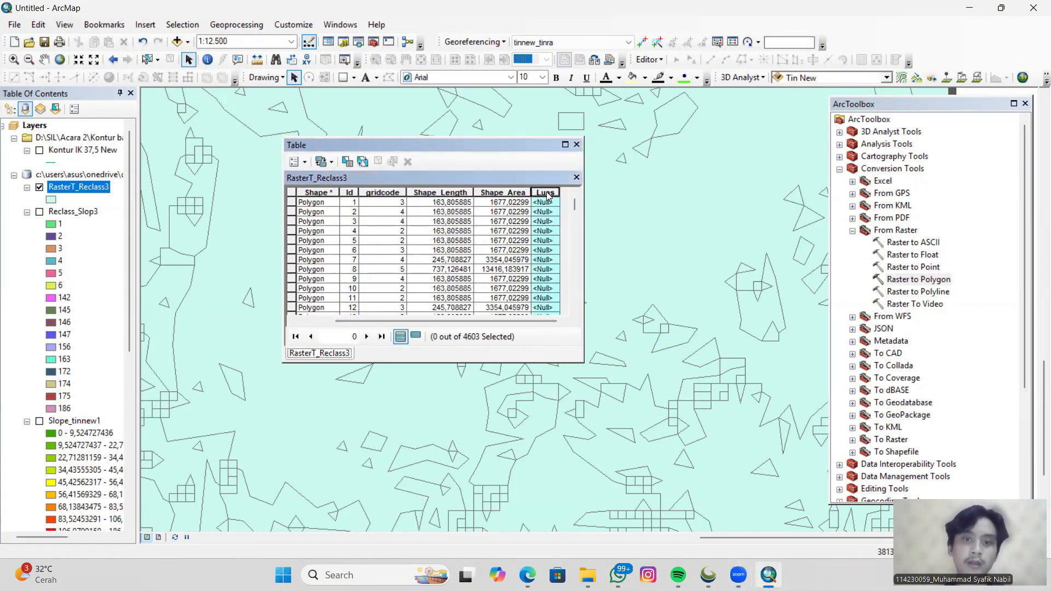
right_click(548, 195)
click(623, 294)
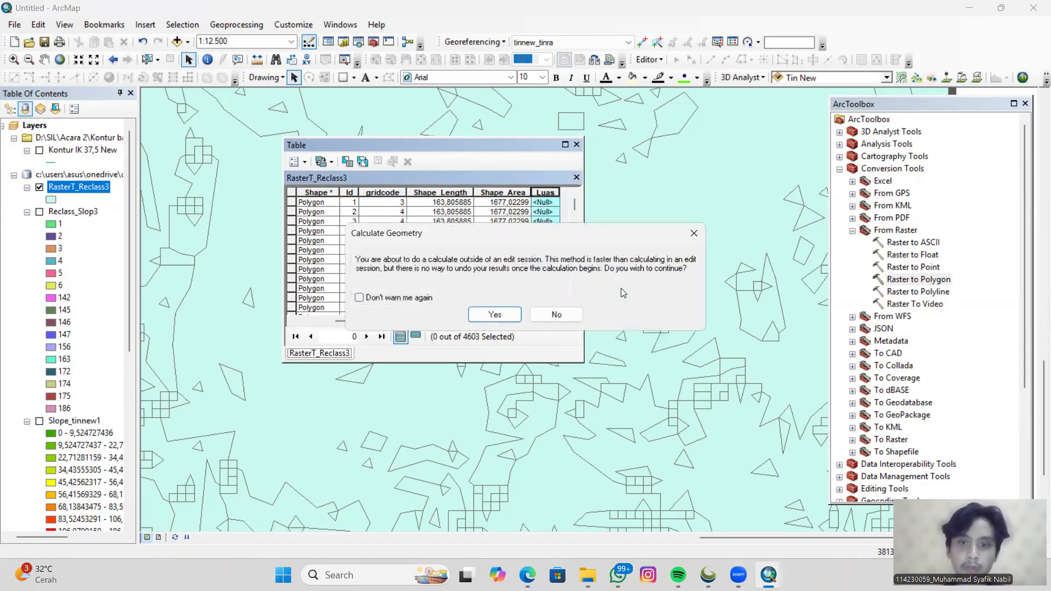
click(494, 314)
click(496, 210)
click(518, 217)
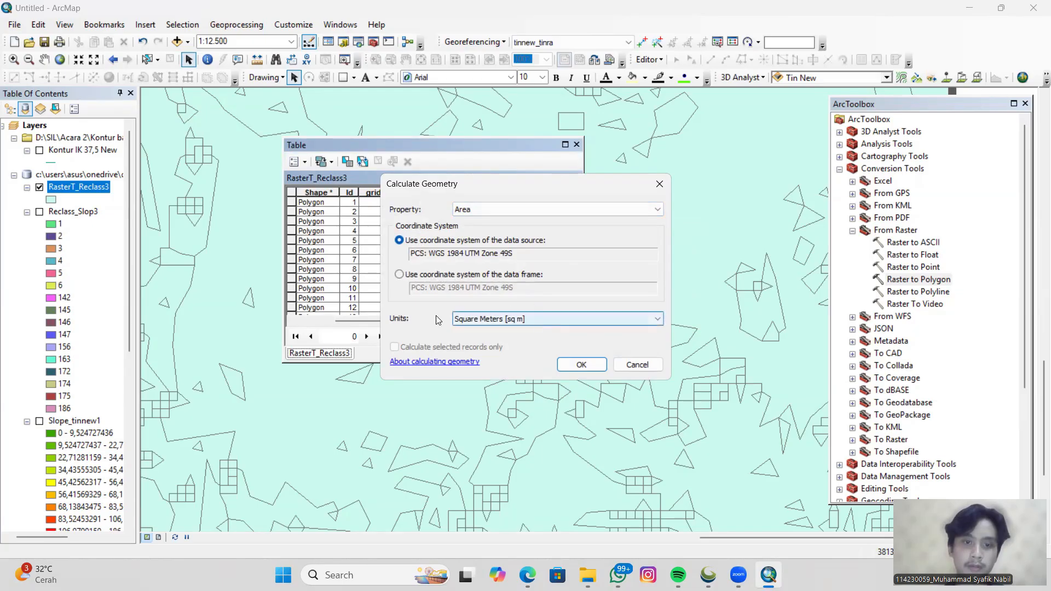
click(582, 364)
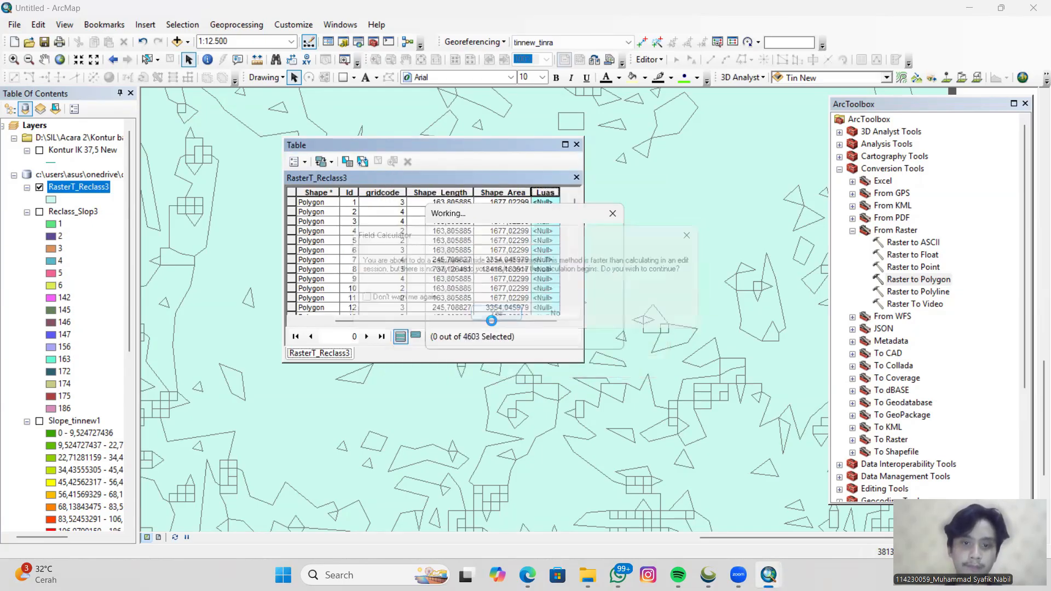
click(577, 144)
Identify a slope polygon on the map to check its gridcode and Luas values.
click(208, 59)
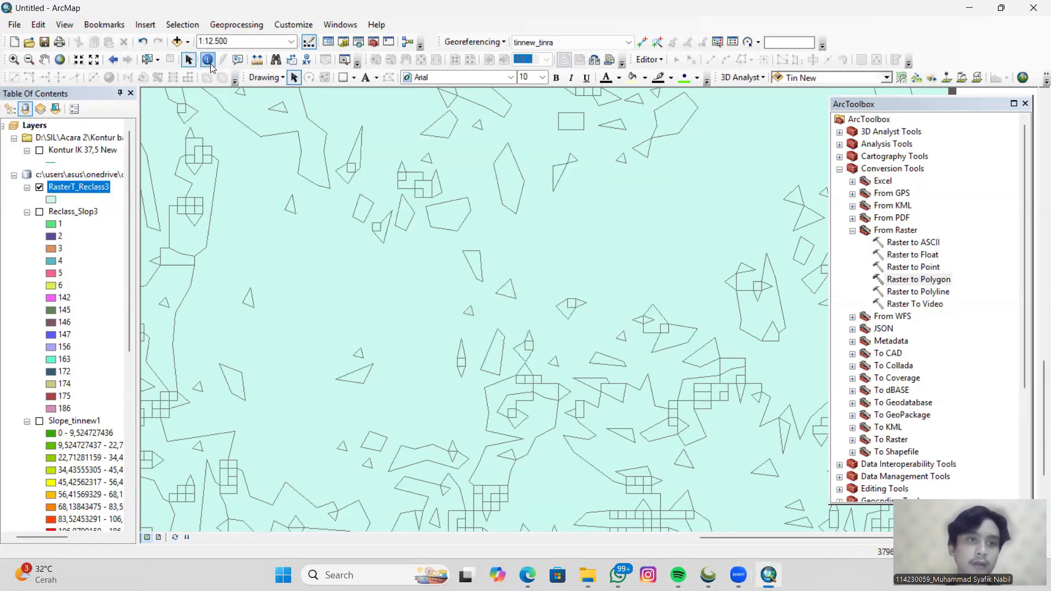
drag(530, 316, 411, 260)
drag(384, 214, 458, 288)
click(469, 273)
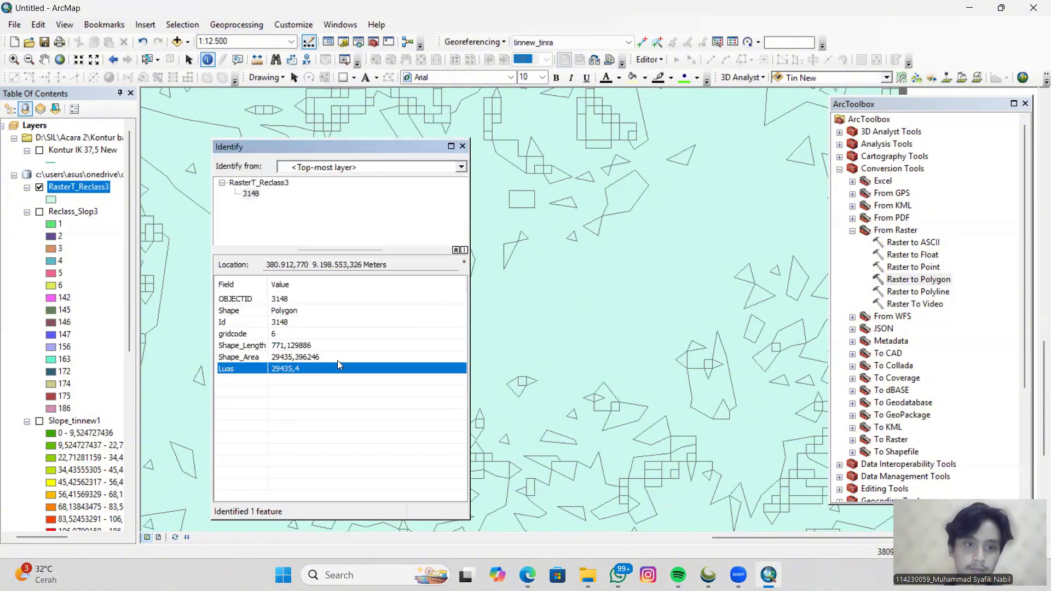
click(464, 148)
scroll(468, 249, down, 2)
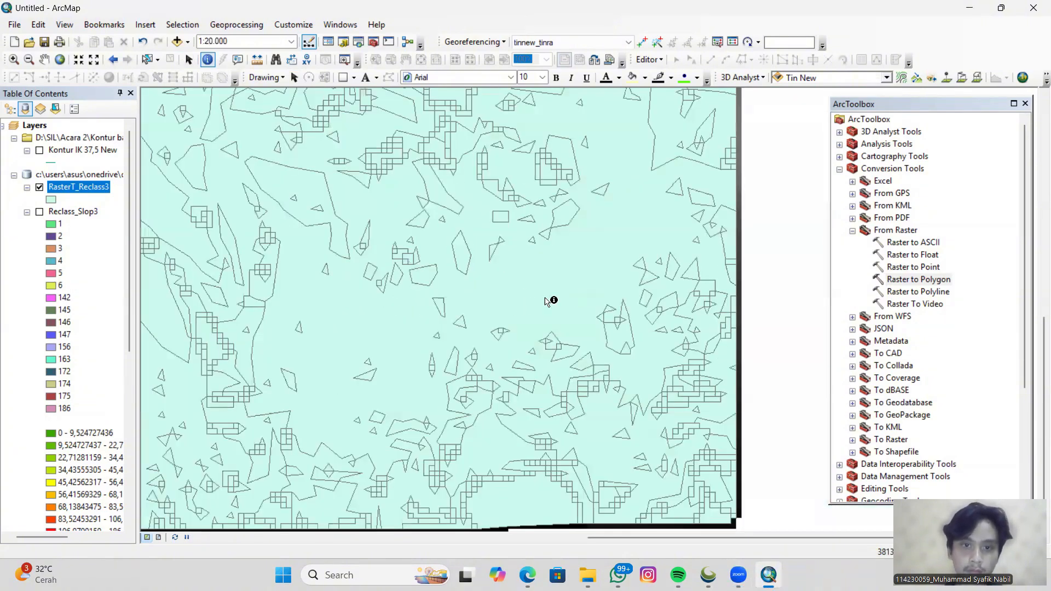
Identify another slope polygon on the map to read its Luas value, and close the results.
scroll(552, 301, down, 1)
drag(462, 299, 555, 303)
drag(420, 322, 255, 368)
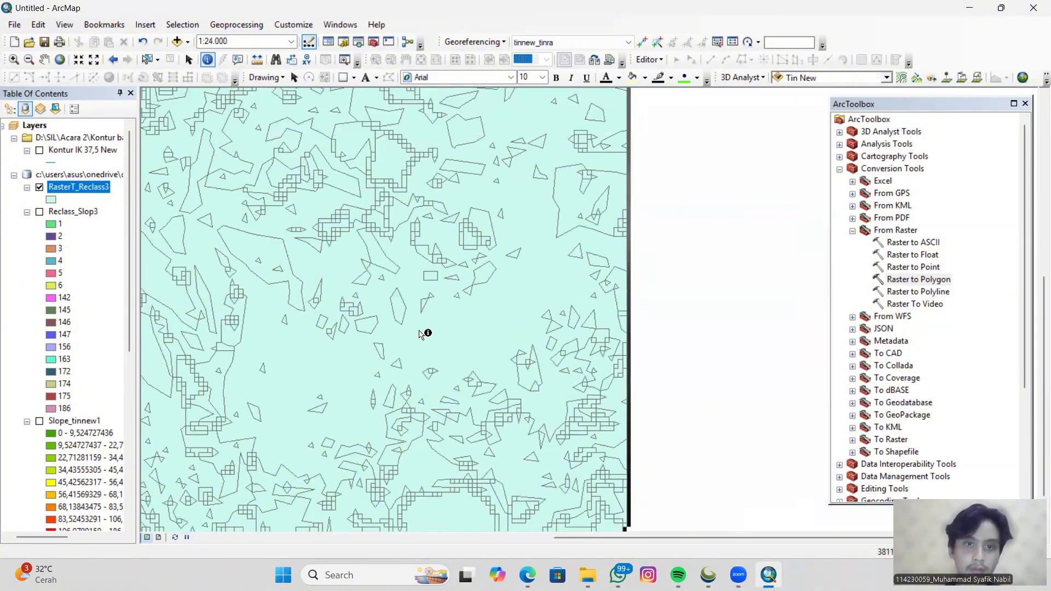
drag(420, 330, 393, 436)
click(445, 239)
click(338, 364)
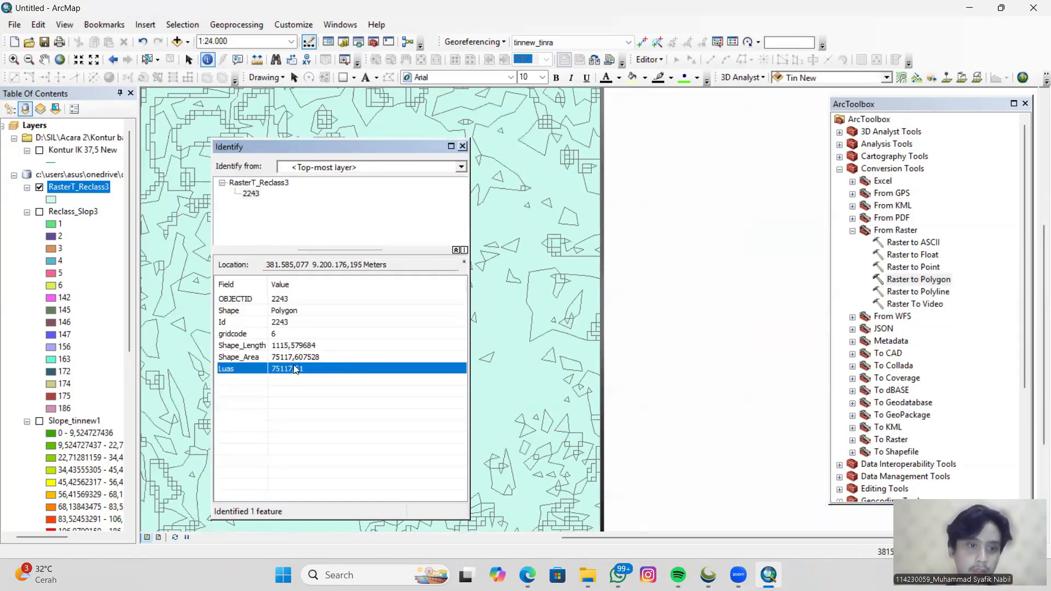
click(463, 147)
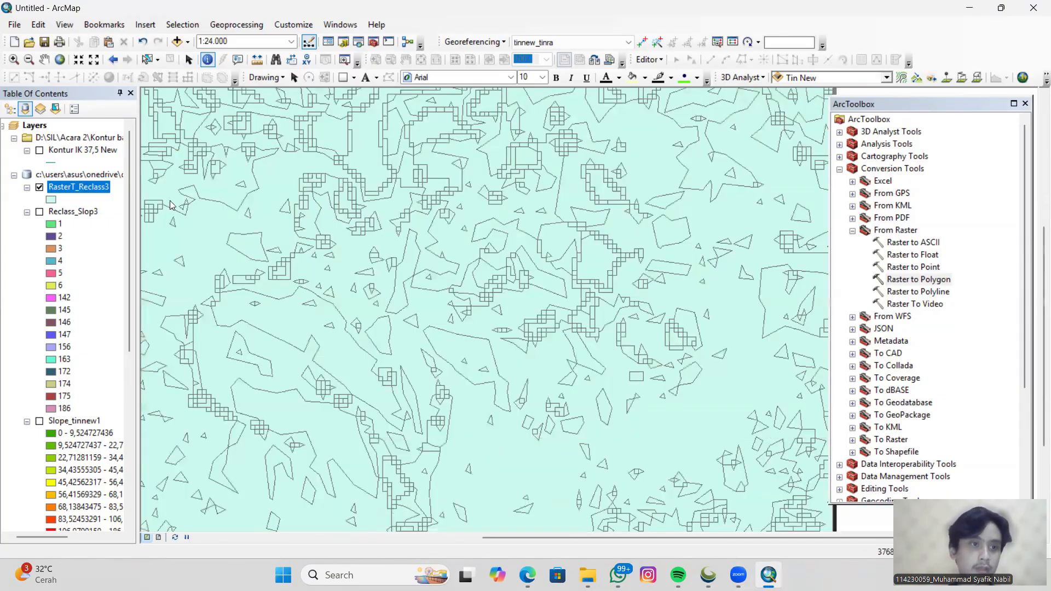
Open the attribute table of the RasterT_Reclass3 layer.
right_click(80, 187)
click(156, 224)
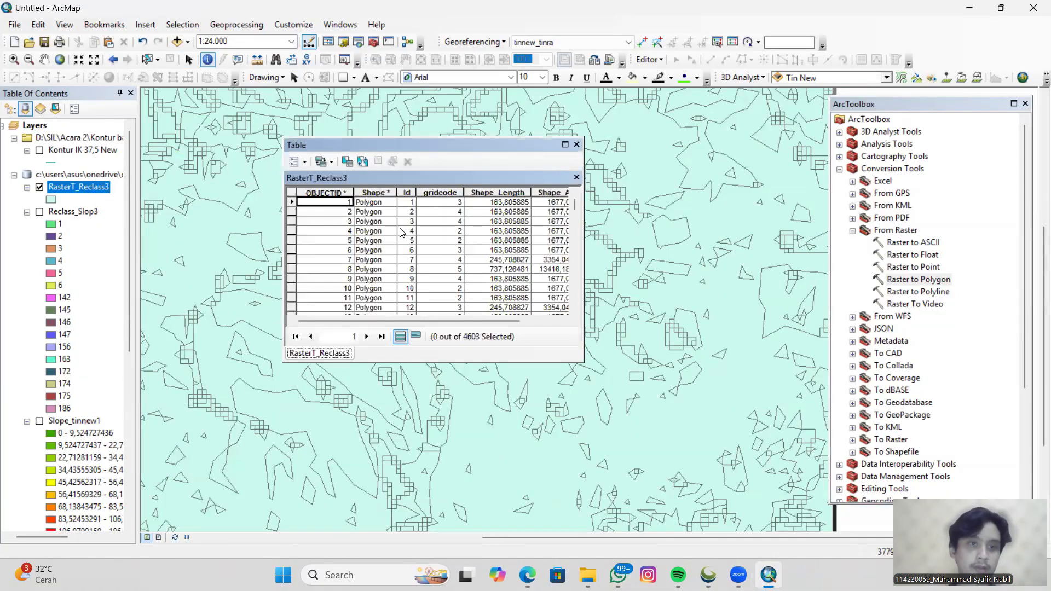
click(298, 161)
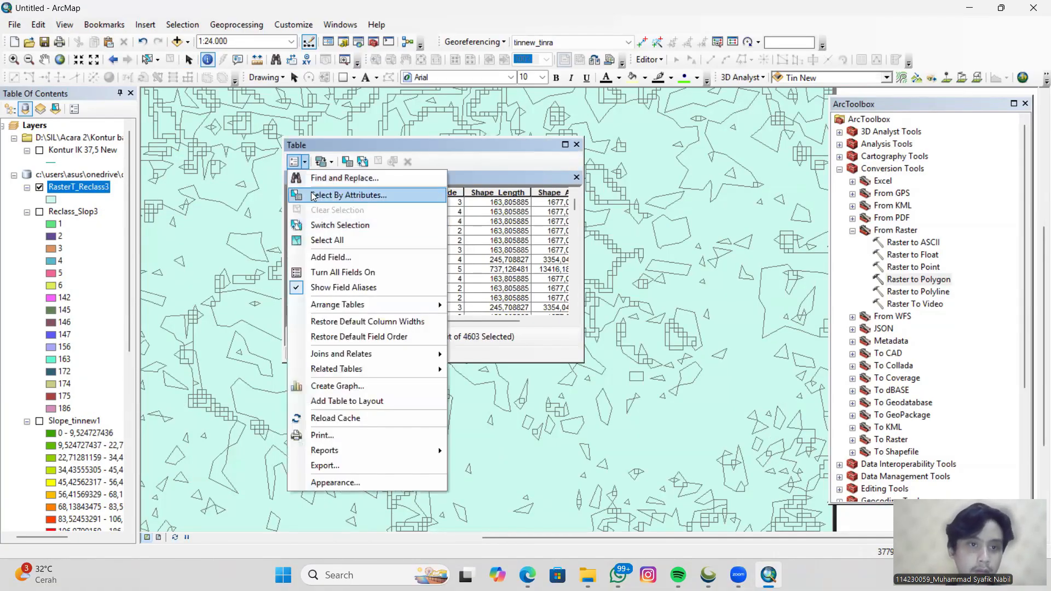
click(365, 179)
click(603, 175)
Select the RasterT_Reclass3 records by attributes with the expression Luas <= 75117, and close the query.
click(298, 162)
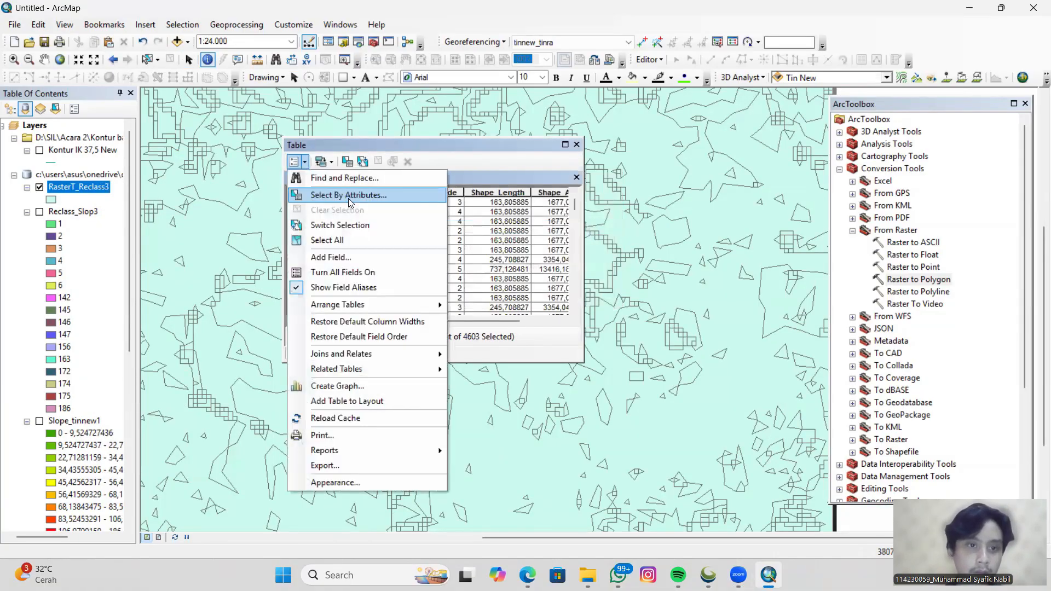
click(351, 195)
scroll(26, 106, down, 1)
double_click(26, 131)
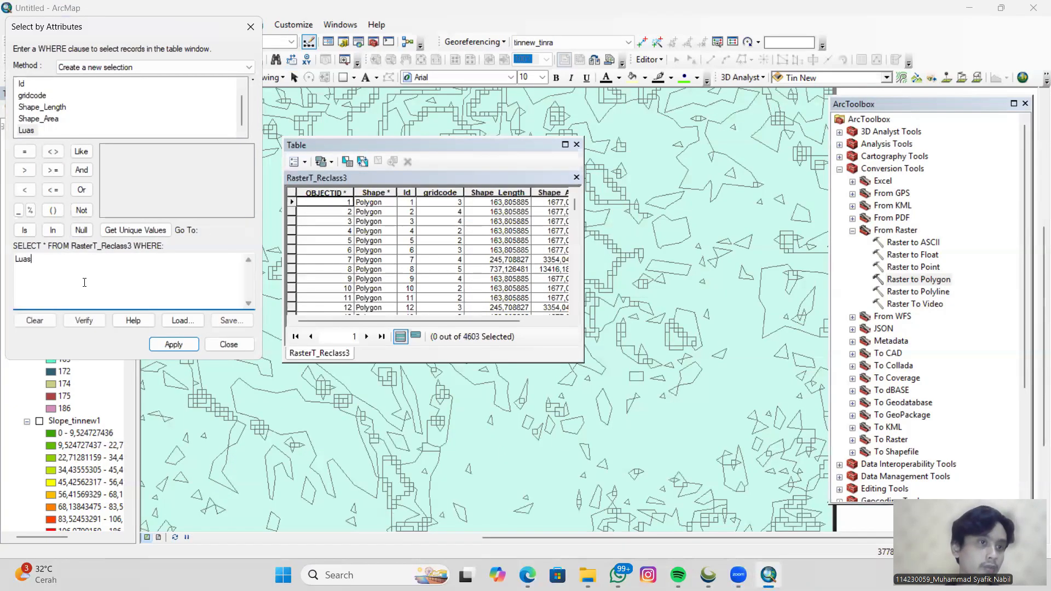
click(53, 190)
click(54, 190)
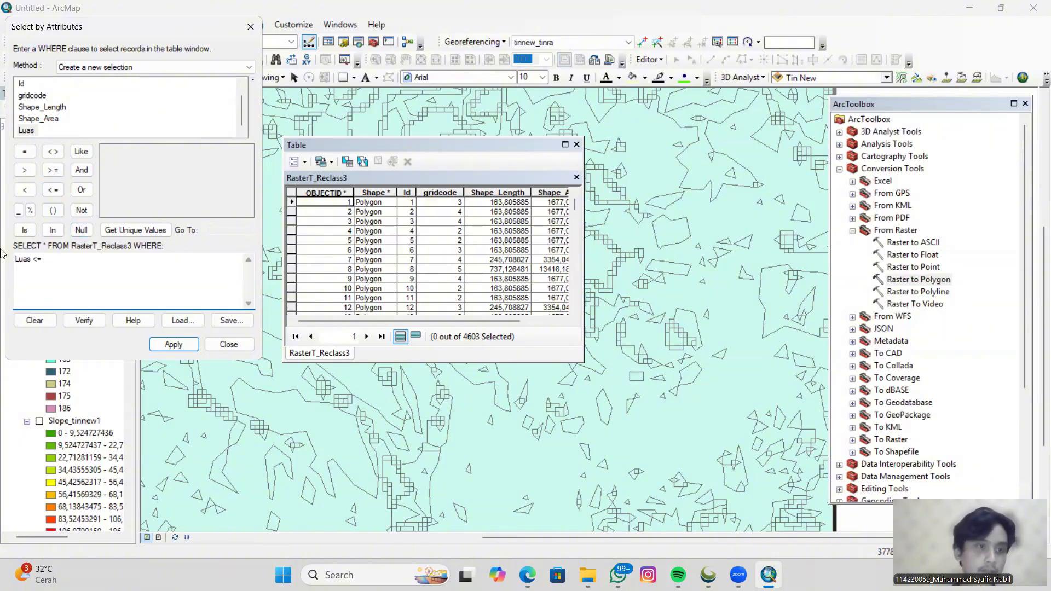
text(75117,61)
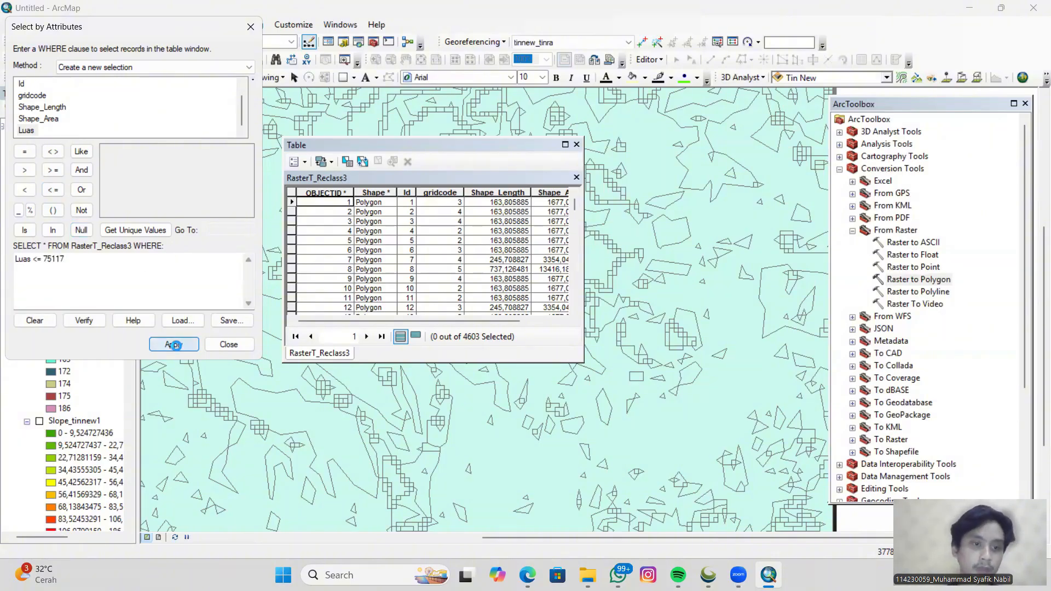
click(174, 344)
click(229, 344)
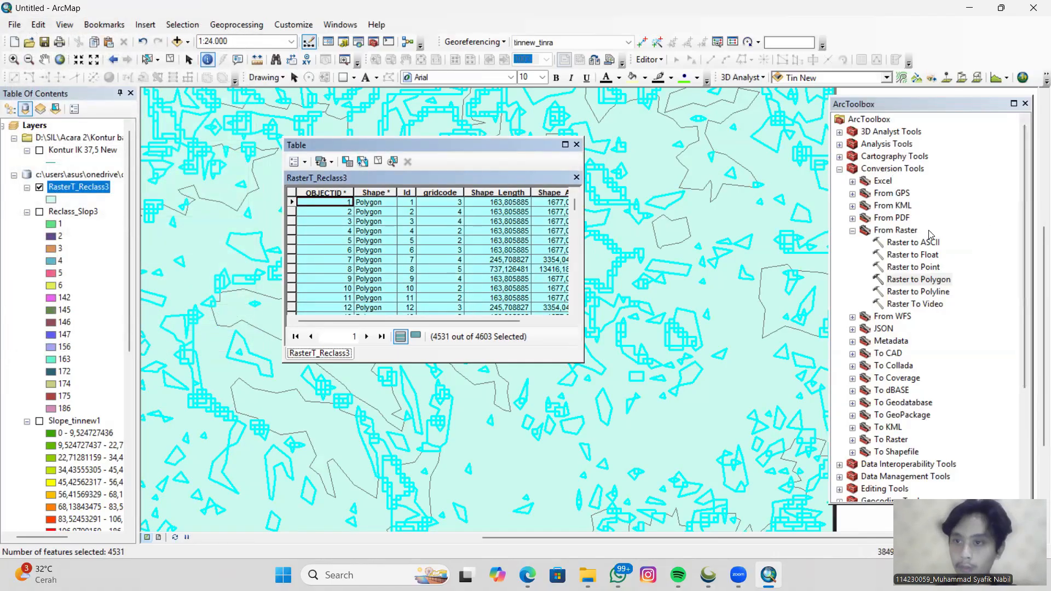
Run the Data Management Eliminate tool on RasterT_Reclass3, eliminating the selected polygons by border.
click(841, 170)
click(840, 194)
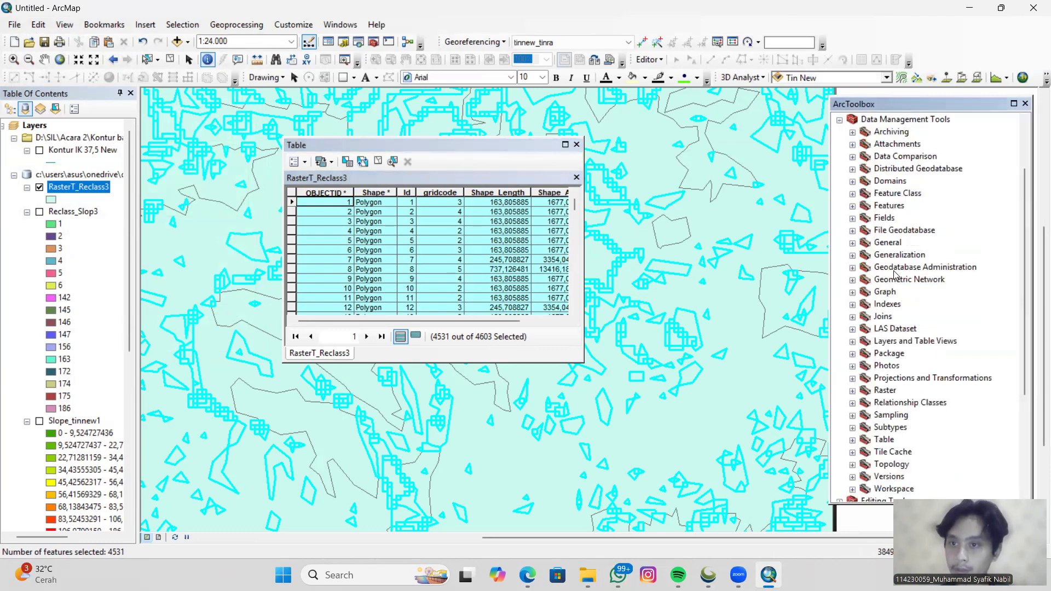
click(853, 207)
scroll(933, 345, down, 2)
scroll(918, 352, up, 1)
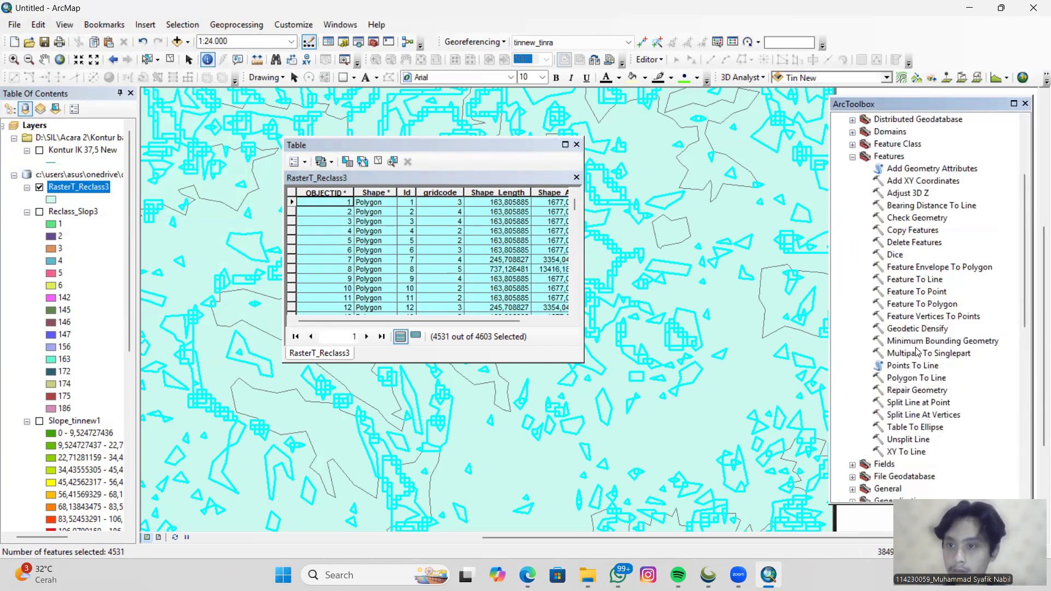
click(854, 157)
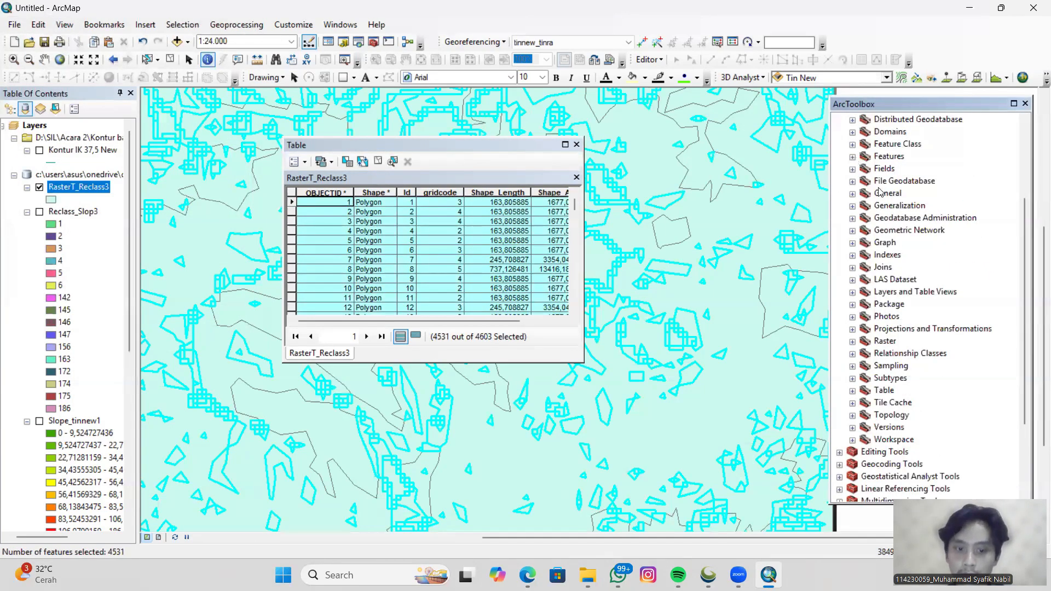
click(852, 206)
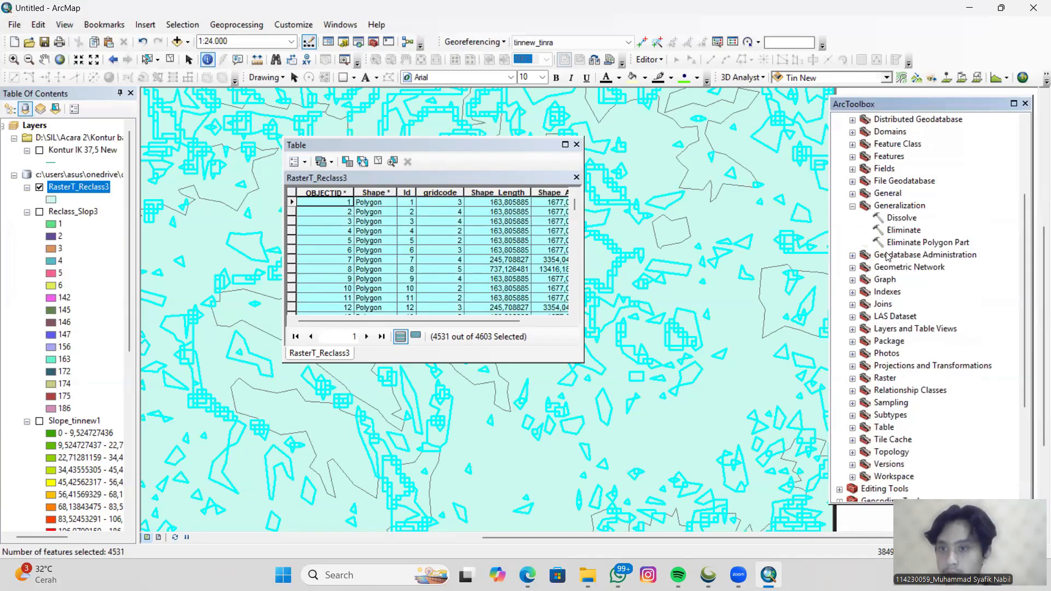
double_click(905, 231)
click(356, 66)
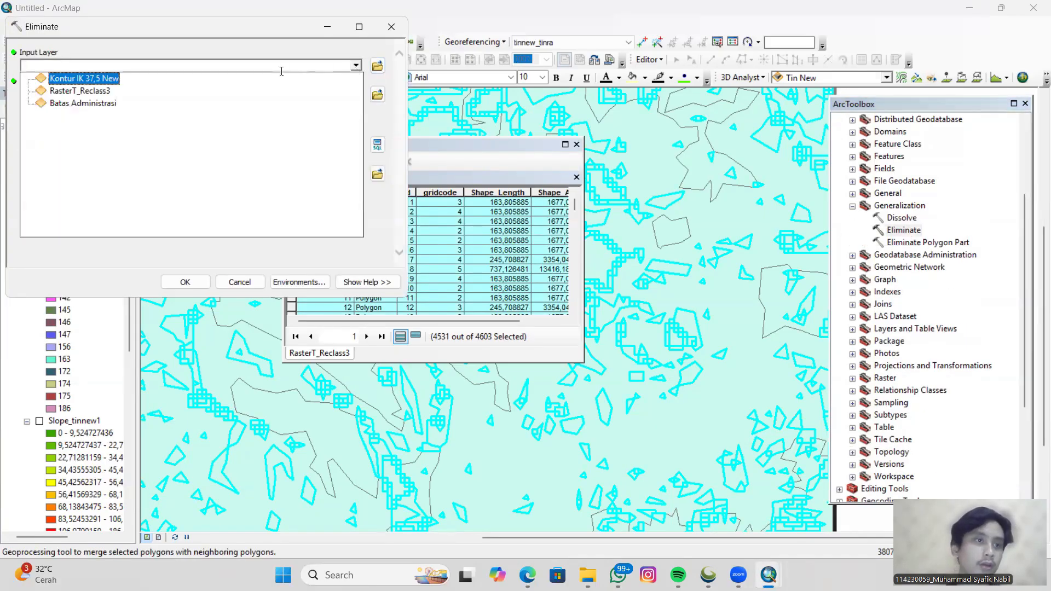
click(96, 83)
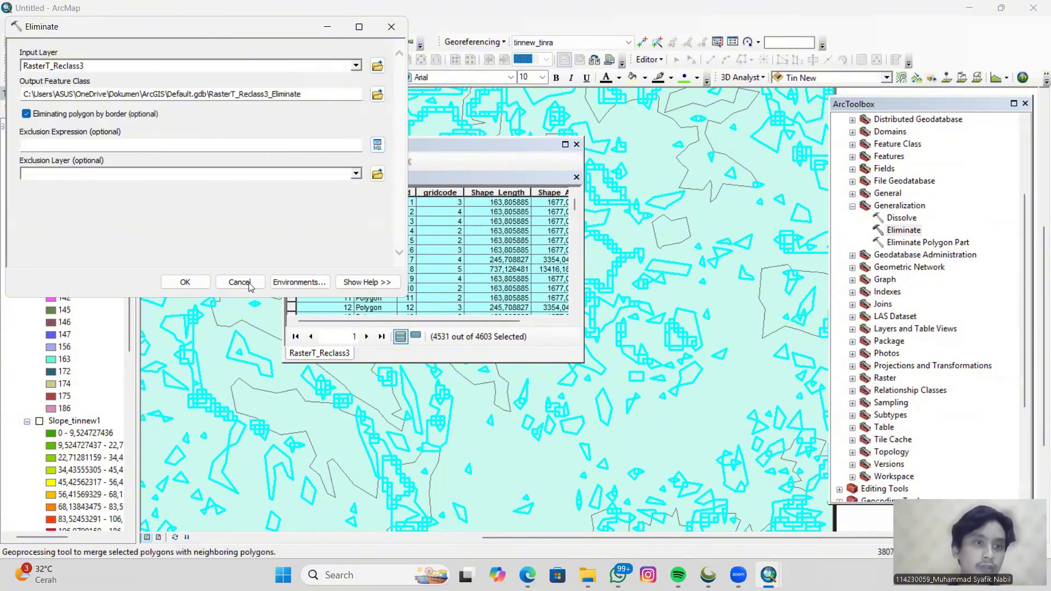
click(185, 282)
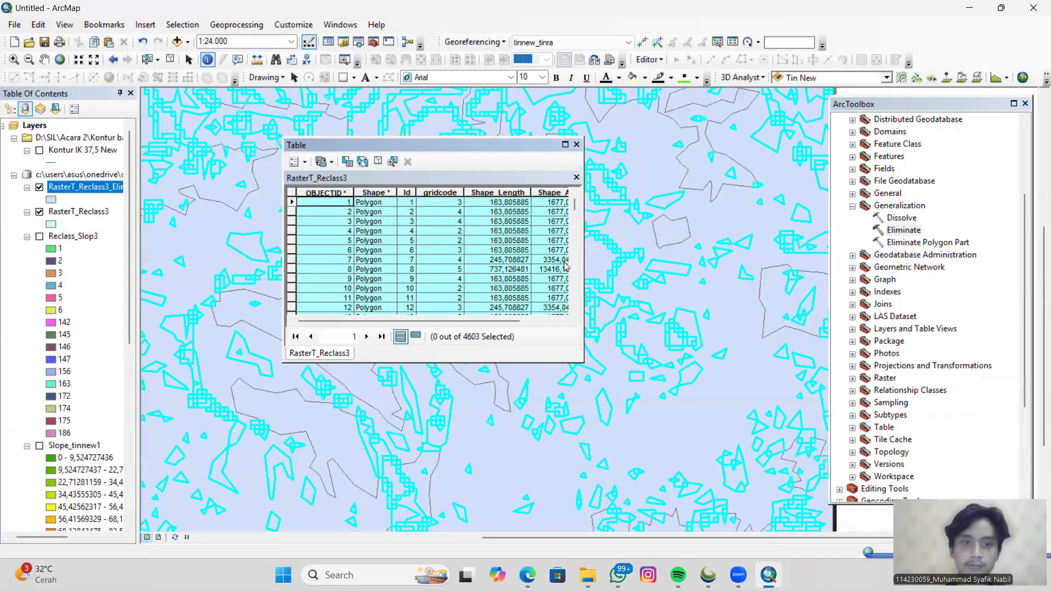
Close the attribute table and clear the feature selection to show the eliminated polygons.
click(577, 145)
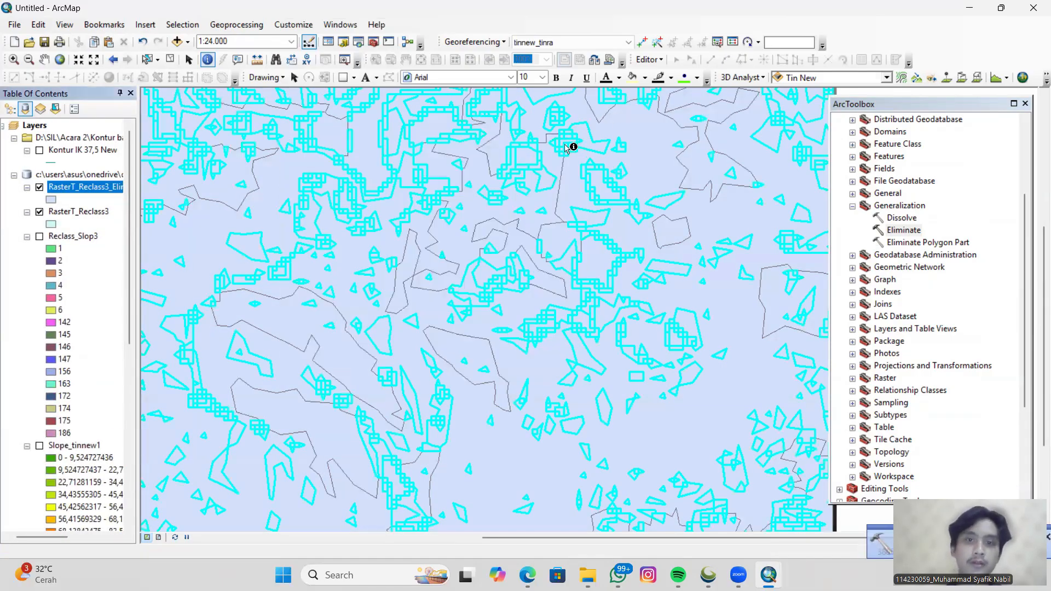
click(167, 64)
scroll(435, 260, up, 3)
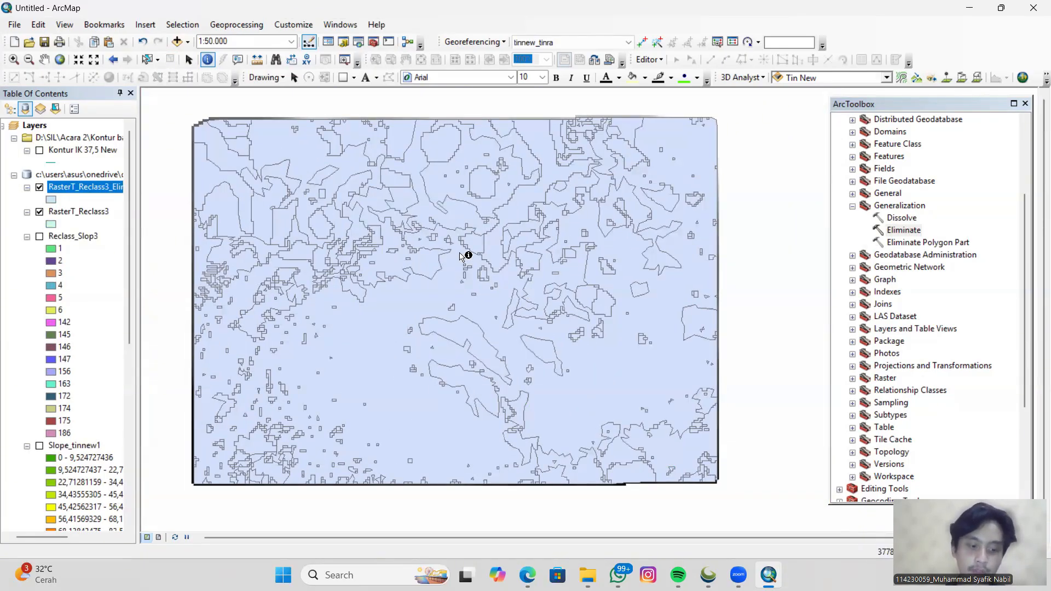
Run the Cartography Smooth Polygon tool on RasterT_Reclass3_Eliminate with the BEZIER_INTERPOLATION algorithm.
scroll(876, 197, up, 4)
click(840, 194)
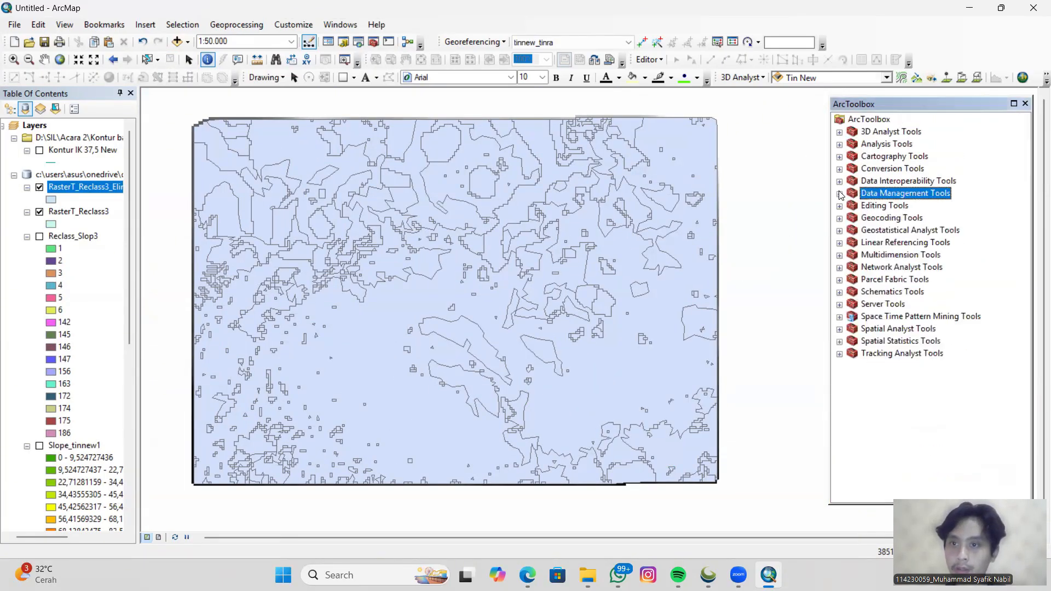
click(840, 157)
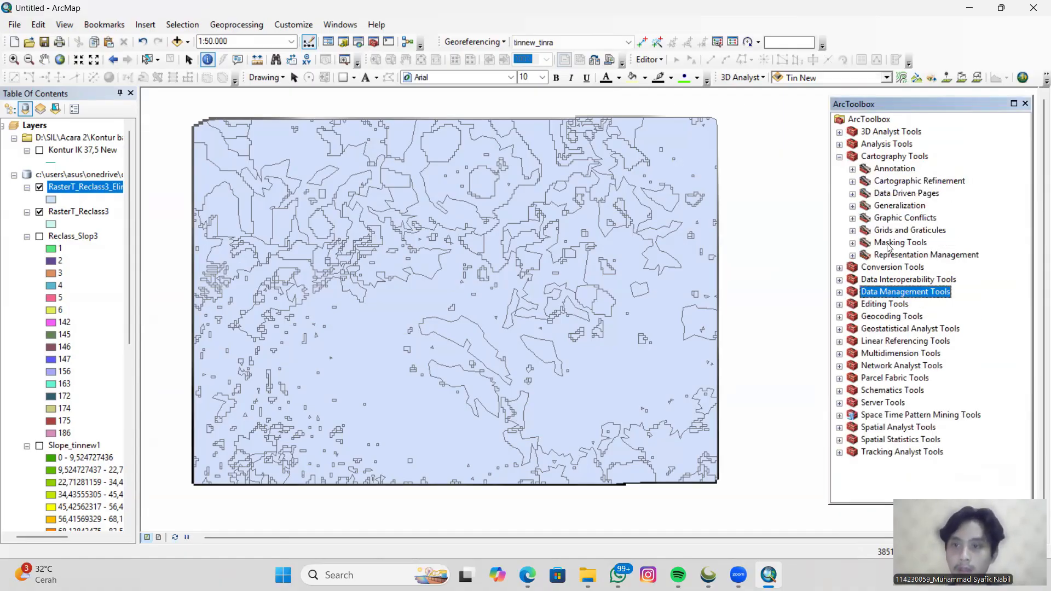
click(853, 207)
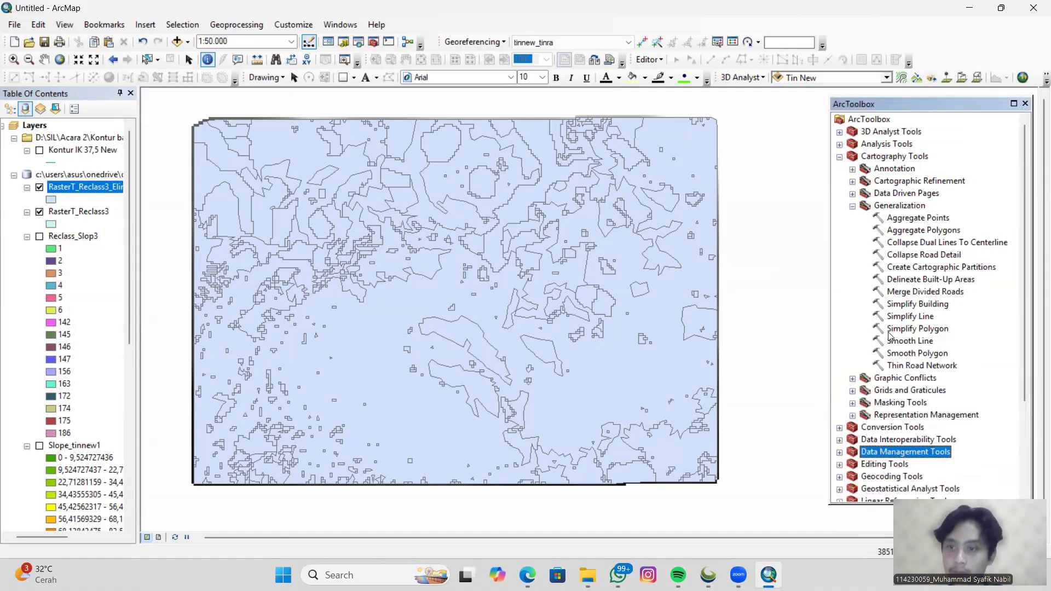
click(912, 357)
double_click(912, 353)
click(356, 65)
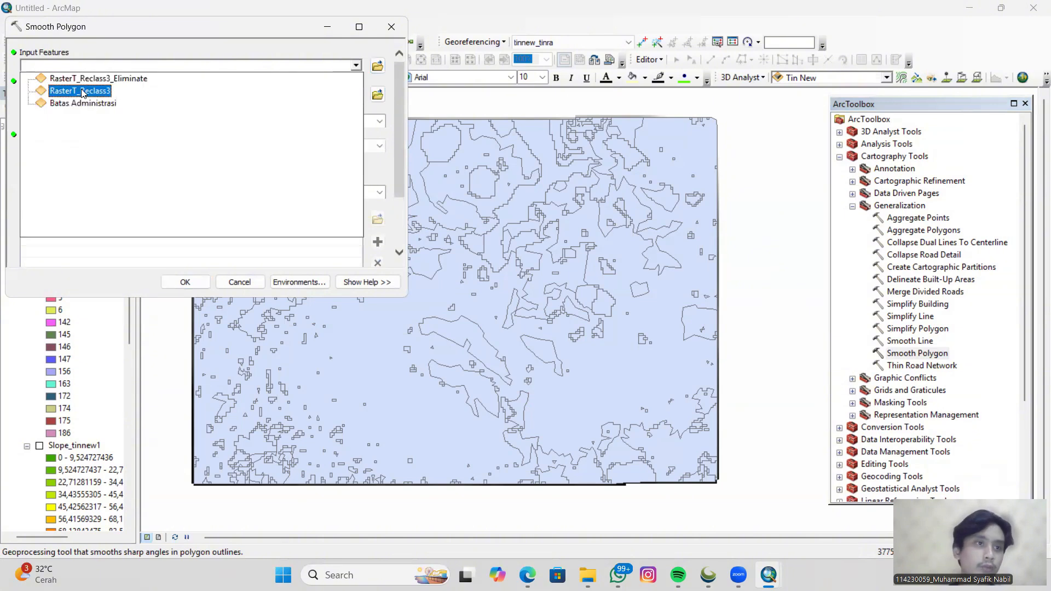
click(88, 81)
click(380, 121)
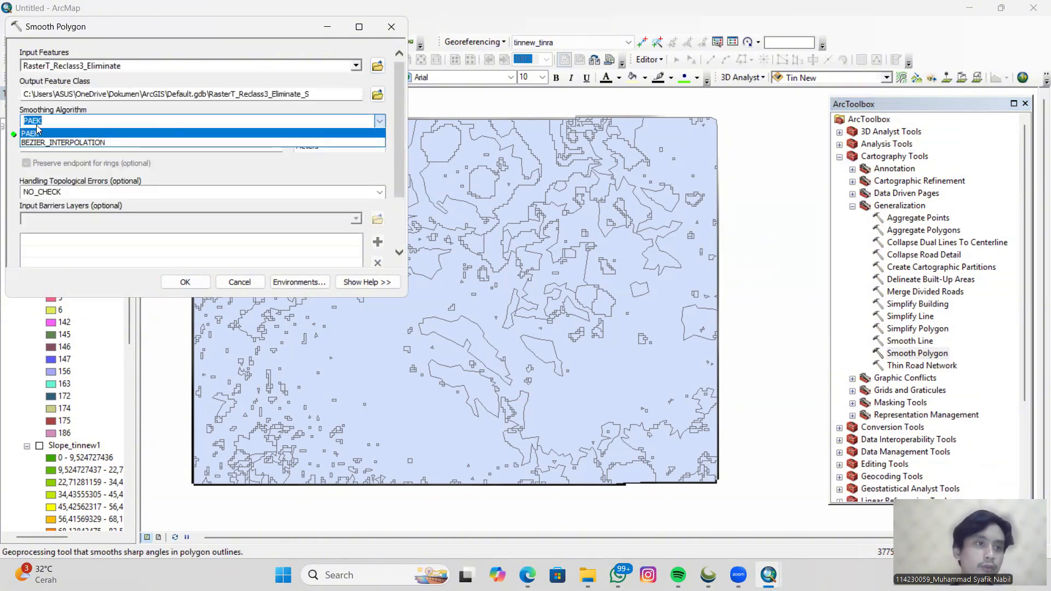
click(49, 142)
click(185, 282)
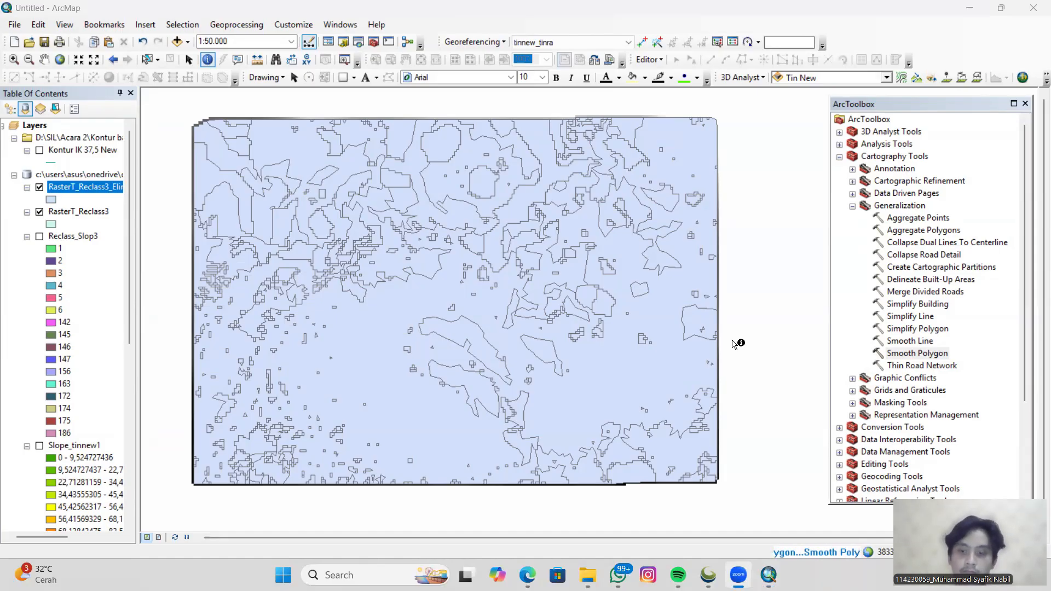
Symbolize the smoothed polygon layer by unique values of the gridcode field, adding all values.
scroll(493, 312, down, 1)
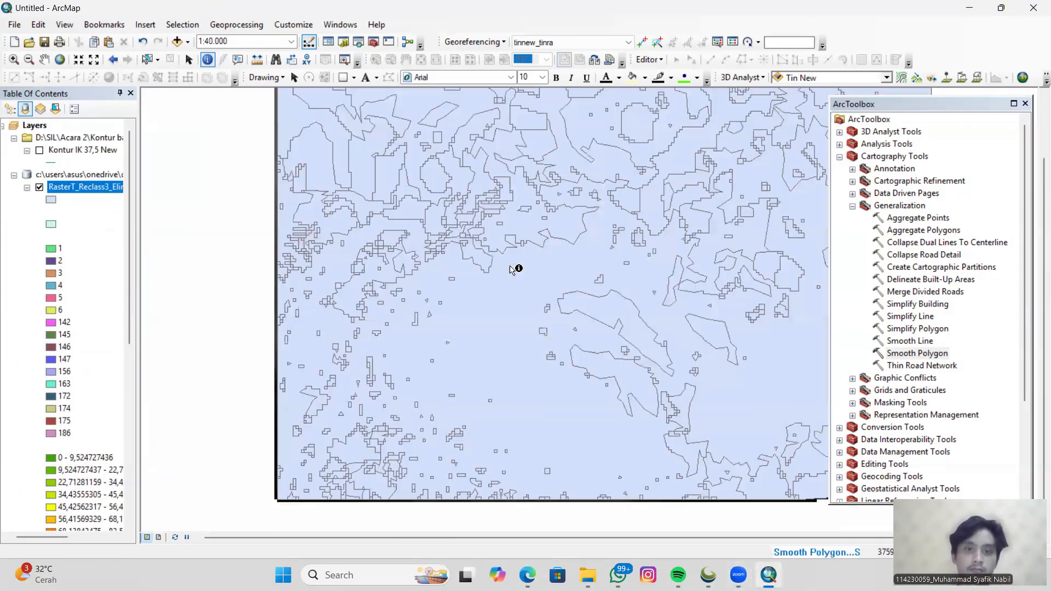
scroll(515, 274, up, 1)
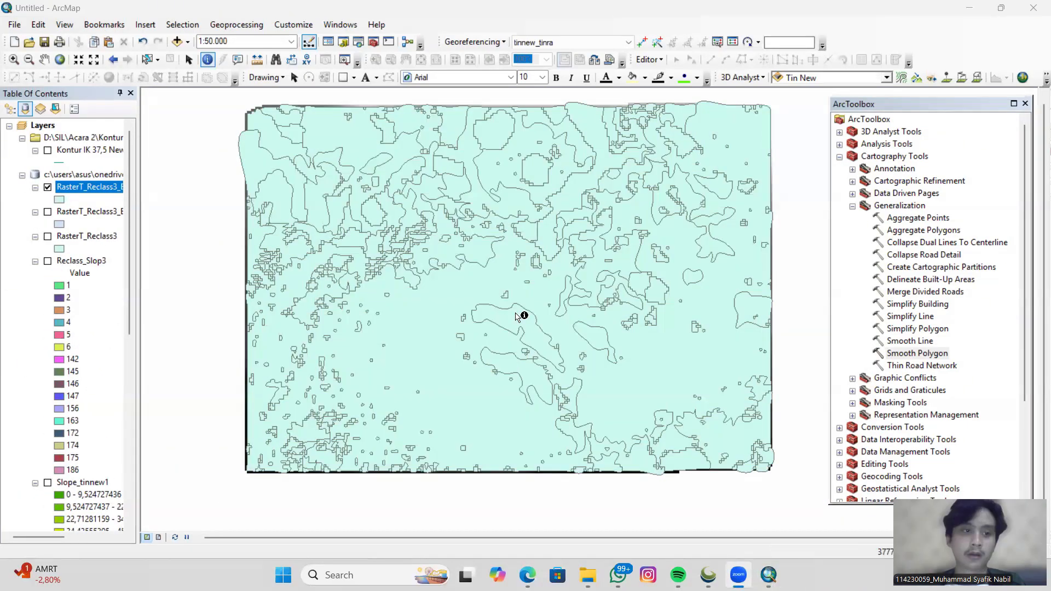
right_click(81, 189)
click(118, 470)
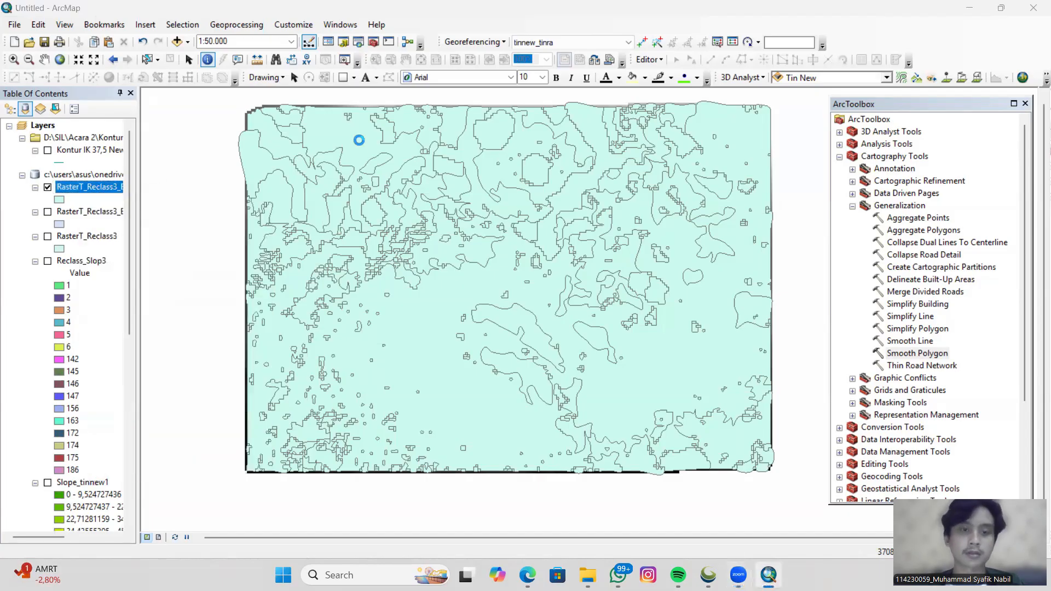
click(329, 180)
click(529, 192)
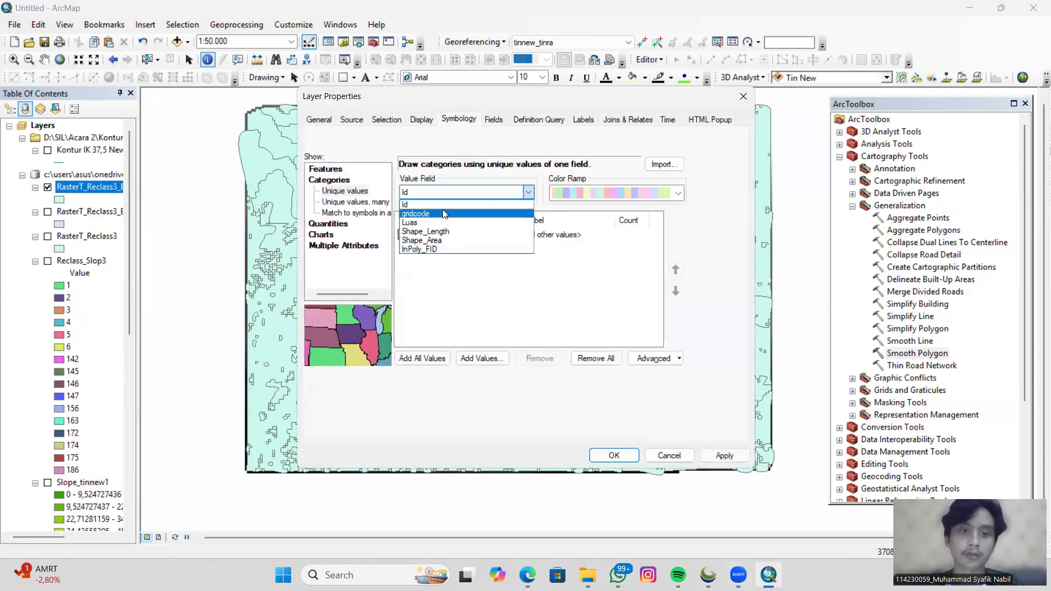
click(424, 218)
click(417, 356)
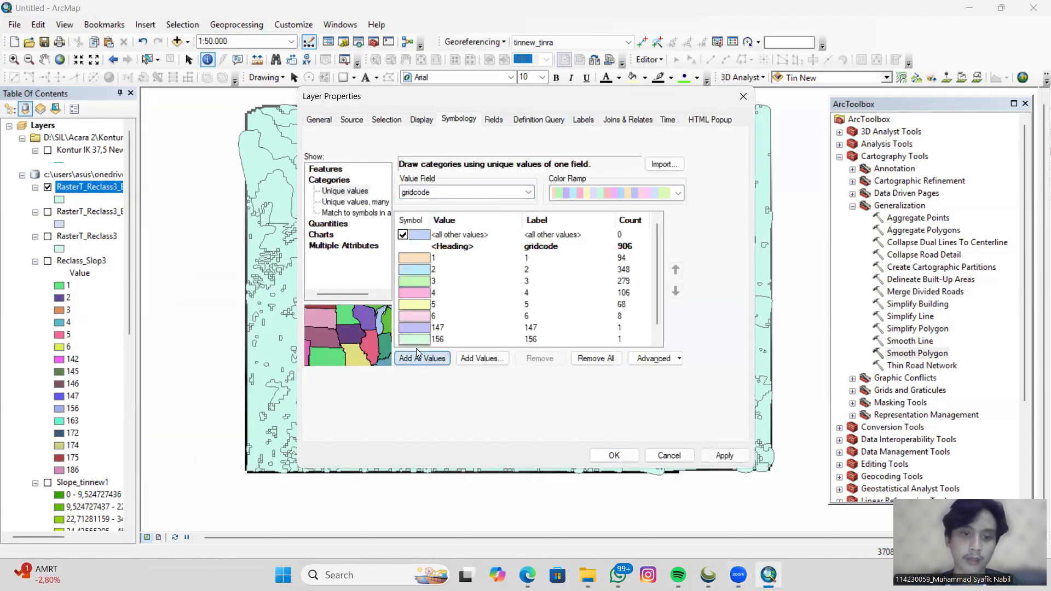
Give the gridcode 1 class a dark green fill with no outline color.
double_click(419, 257)
click(633, 194)
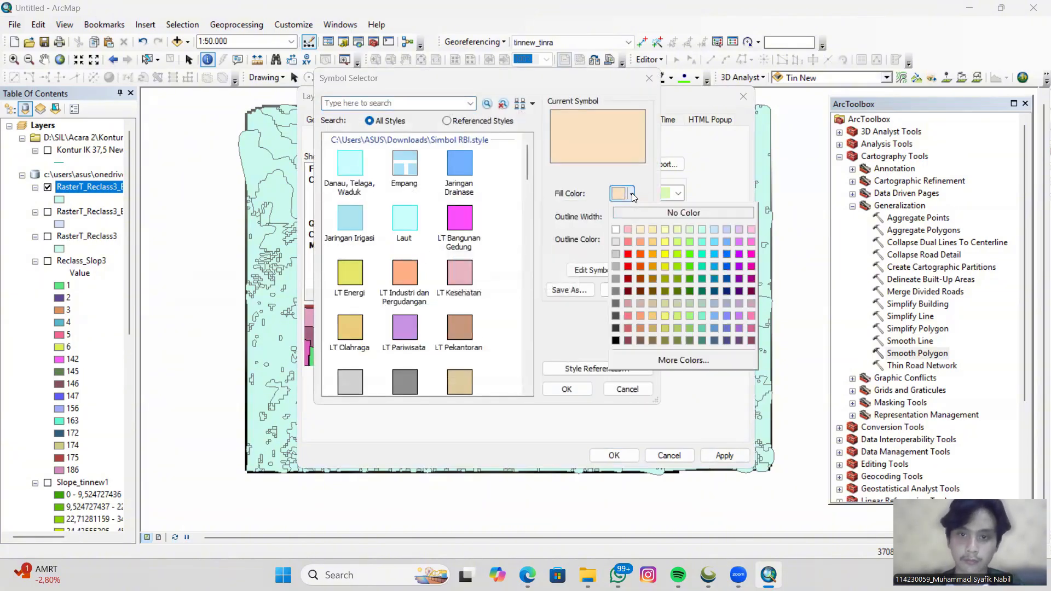
click(688, 277)
click(632, 240)
click(659, 257)
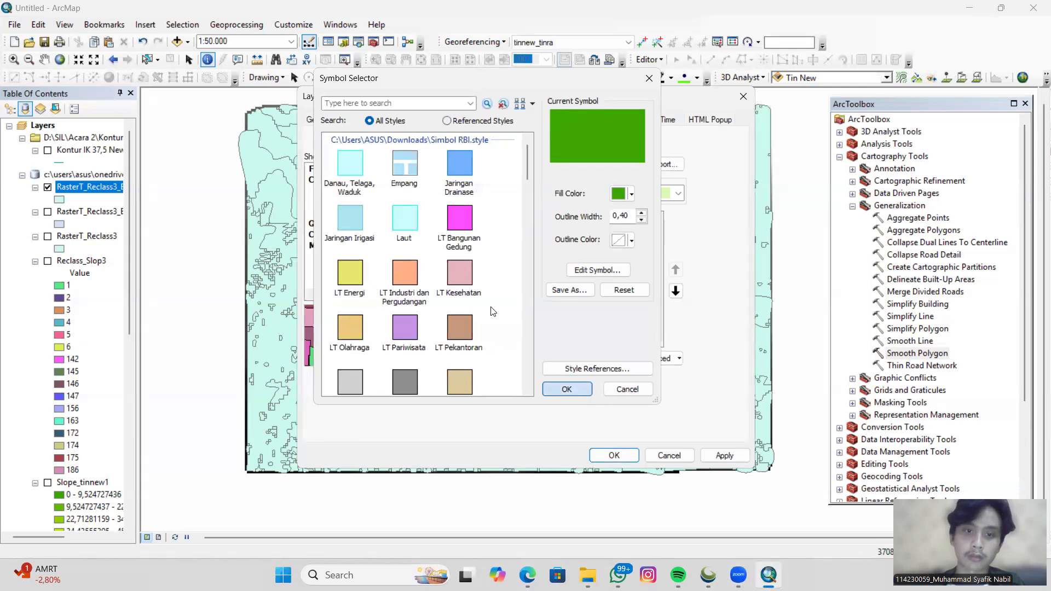
click(567, 389)
Give the gridcode 2 class a bright yellow-green fill with no outline color.
double_click(424, 268)
click(631, 194)
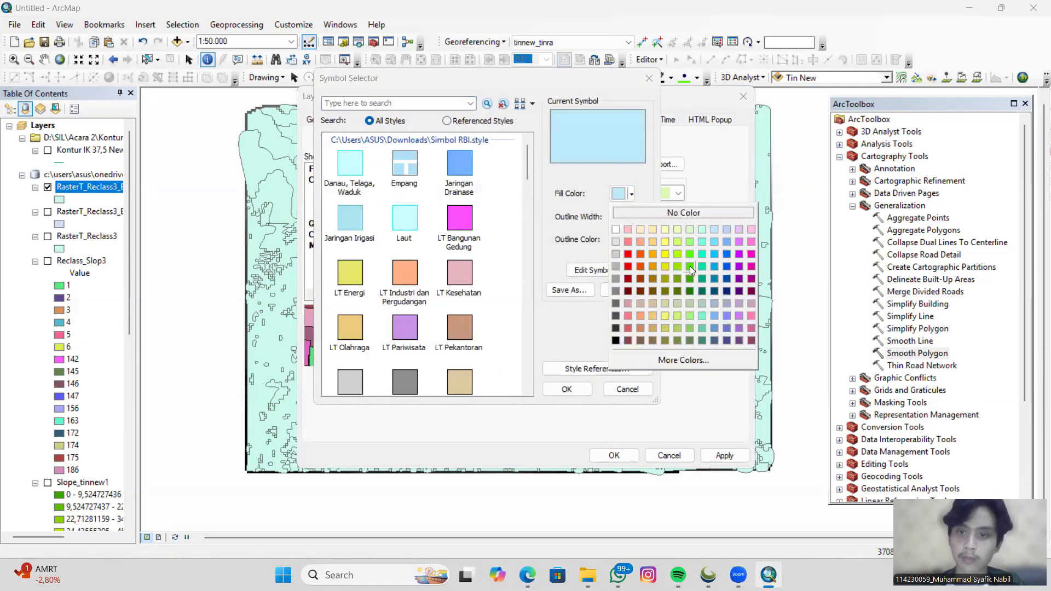
click(676, 255)
click(632, 239)
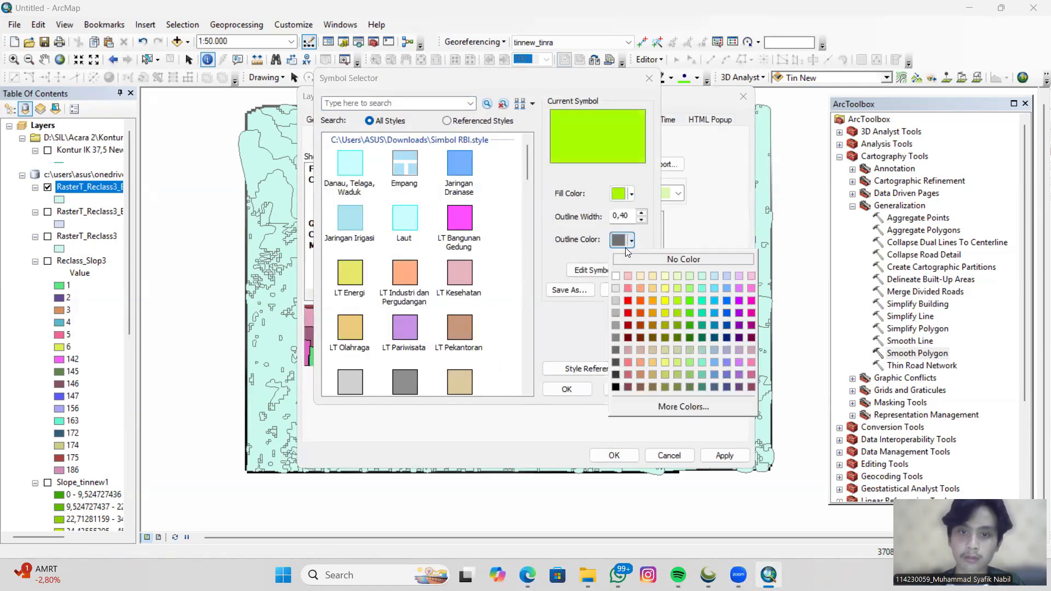
click(659, 257)
click(566, 389)
Give the gridcode 3 class a yellow fill with no outline color.
double_click(451, 283)
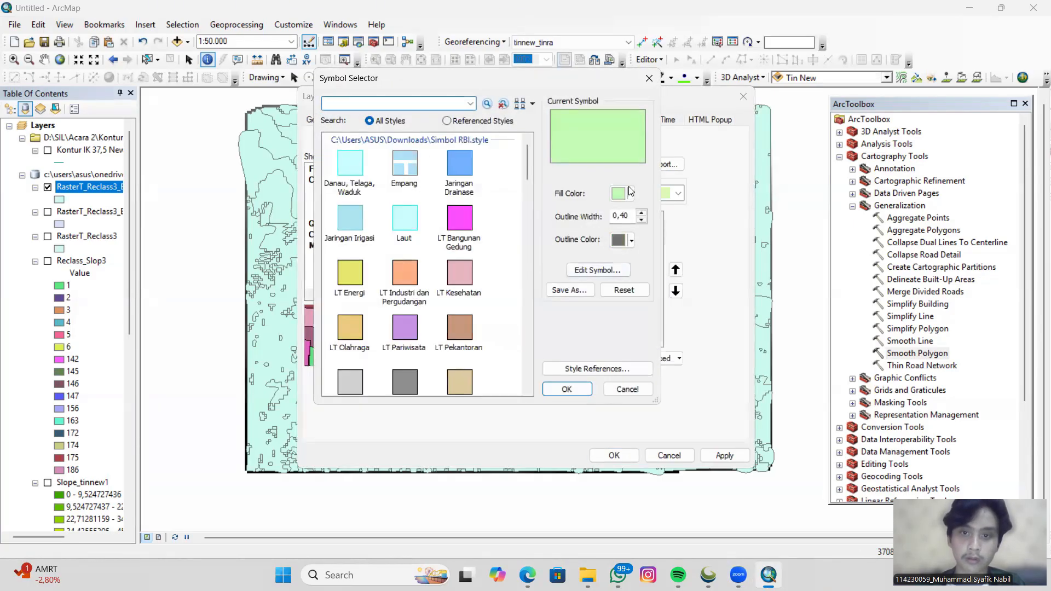
click(632, 194)
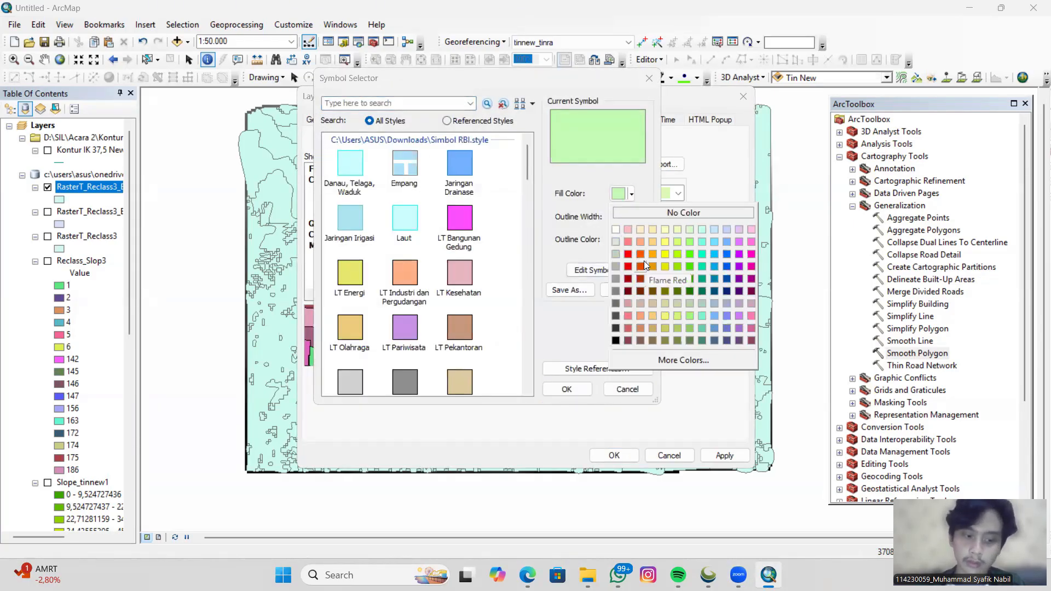
click(664, 254)
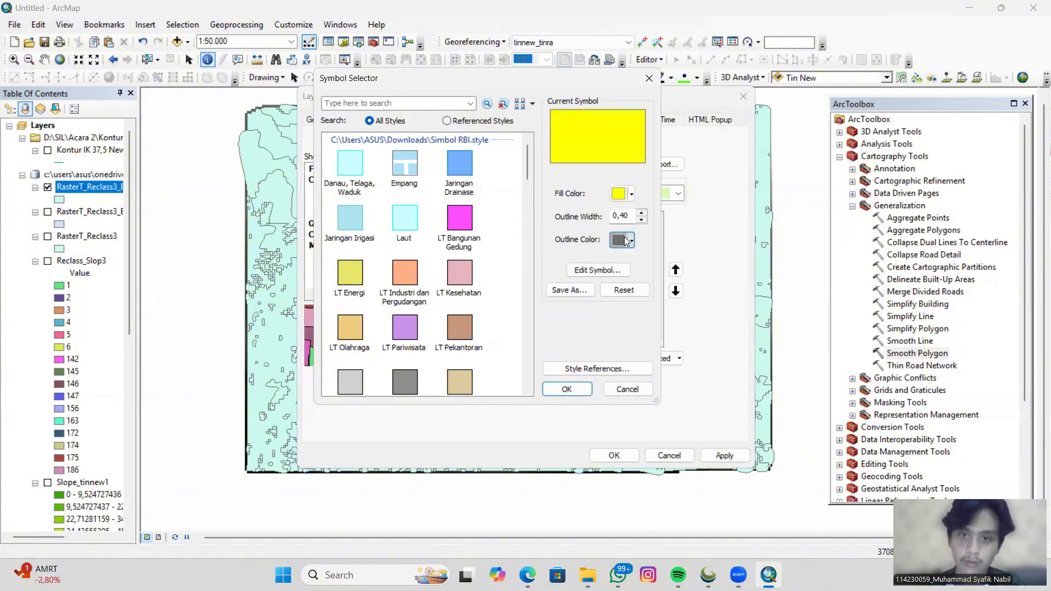
key(Return)
Give the gridcode 4 class an orange fill with no outline color.
double_click(491, 293)
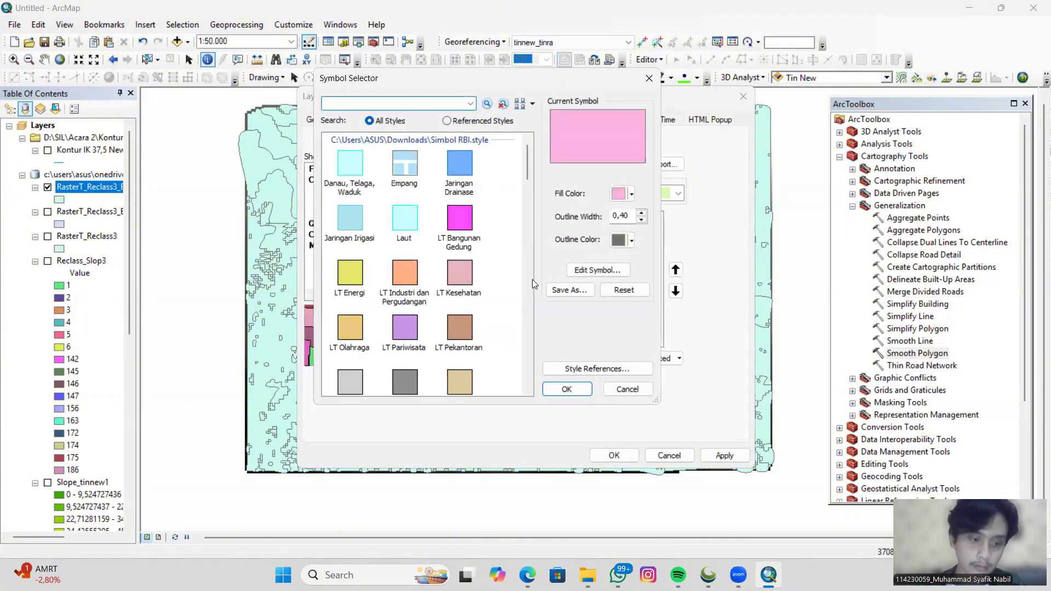
click(631, 194)
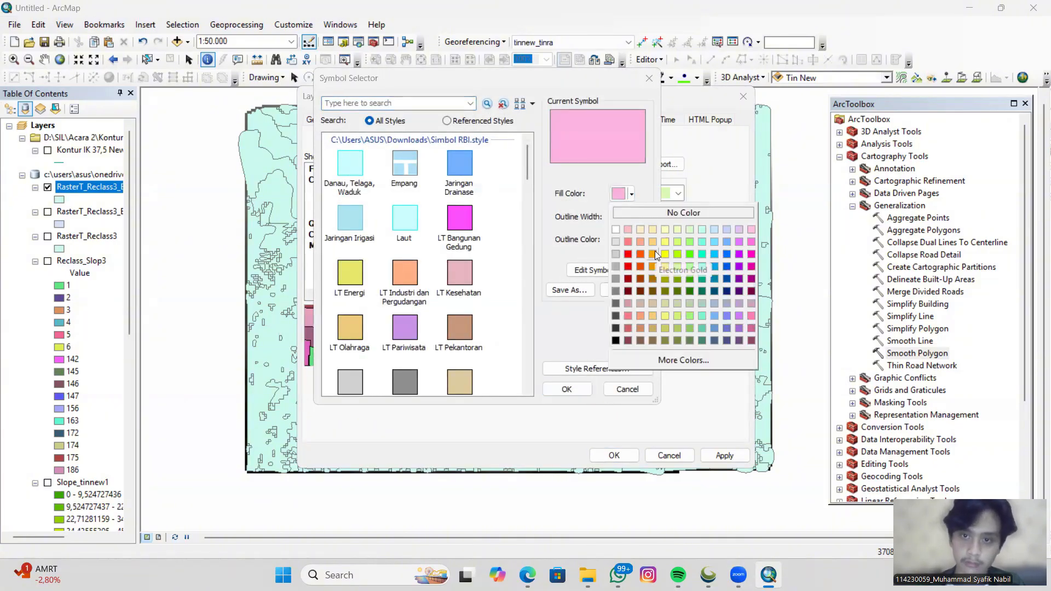
click(655, 251)
click(619, 241)
click(684, 257)
click(567, 389)
Give the gridcode 5 class a light pink fill with no outline color.
double_click(491, 305)
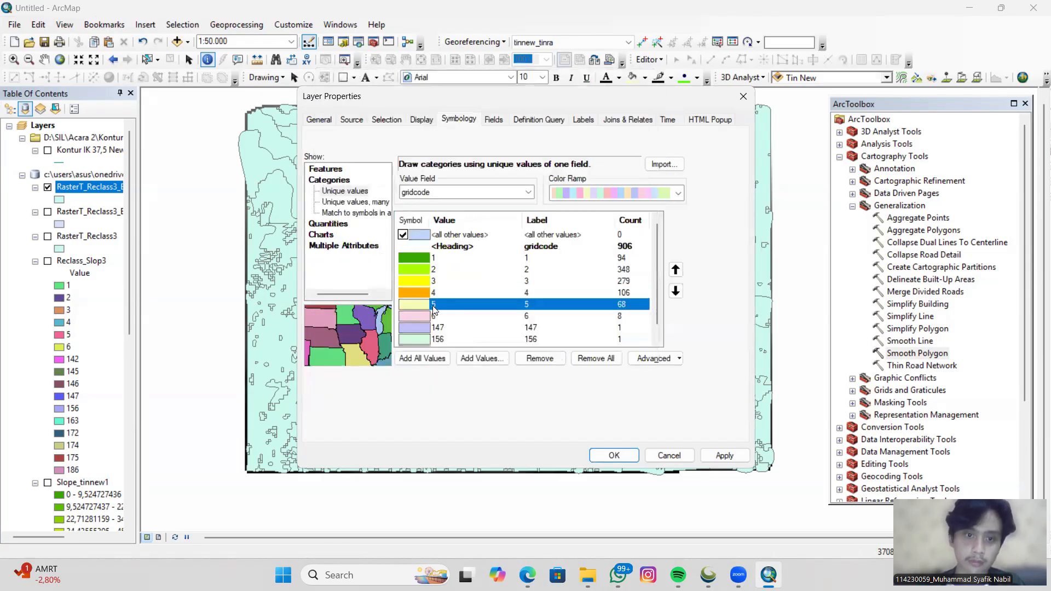
click(631, 194)
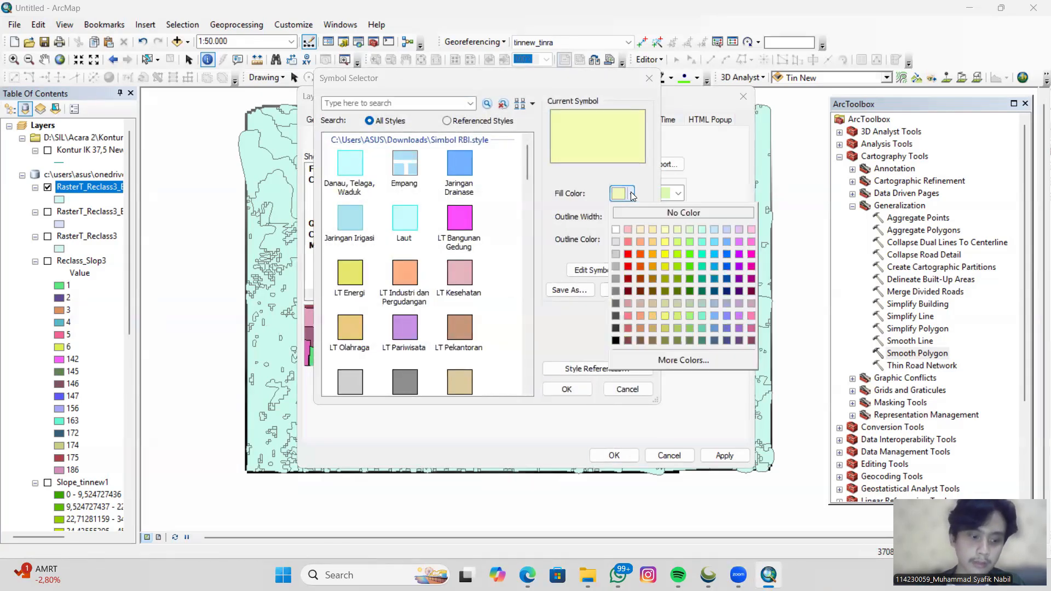
click(618, 239)
click(630, 256)
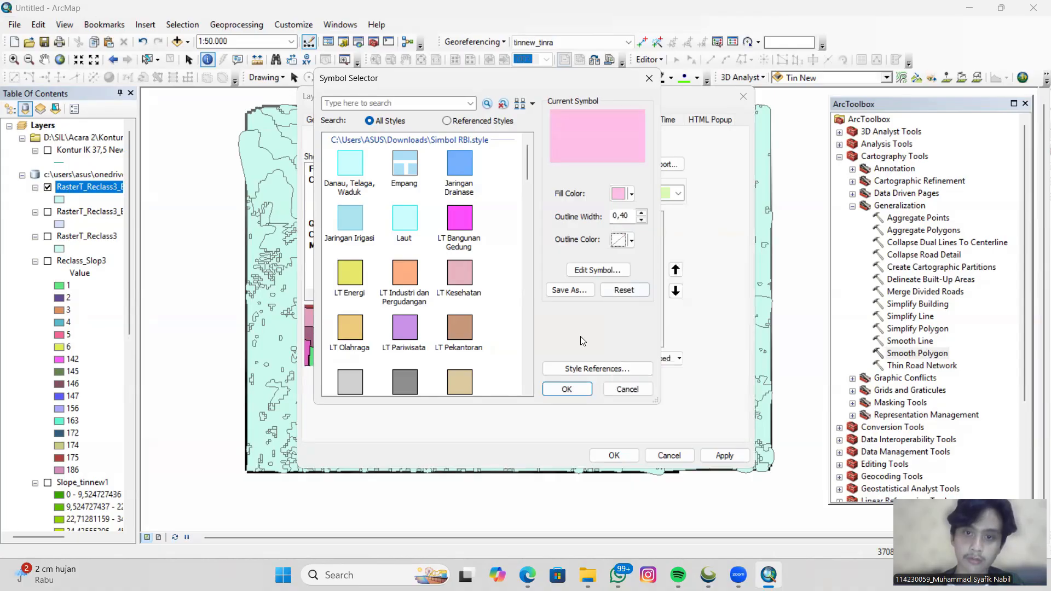
click(571, 394)
Give the gridcode 6 class a red fill with no outline color.
double_click(417, 315)
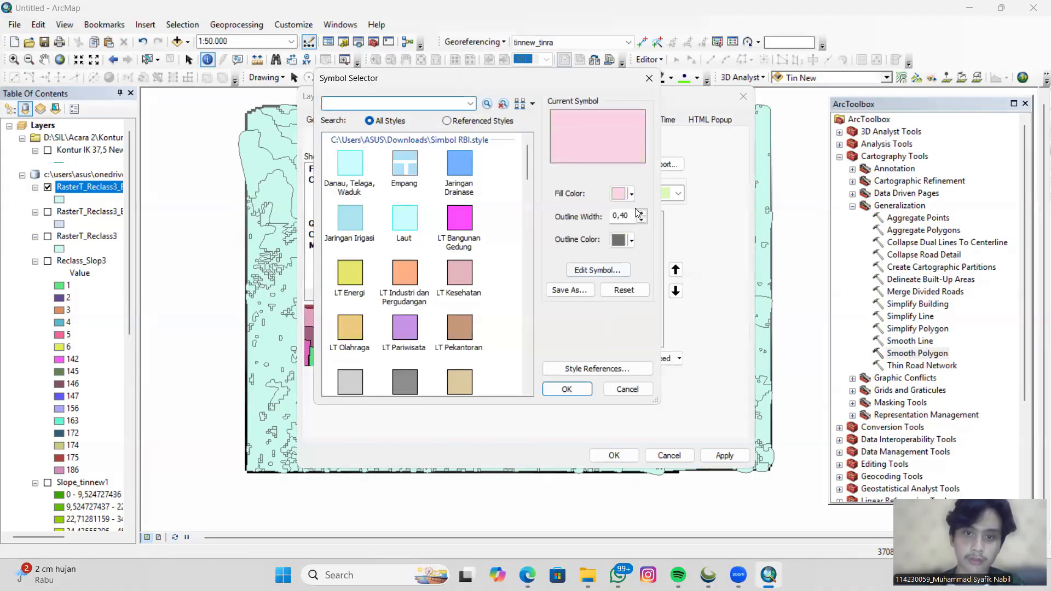
click(632, 196)
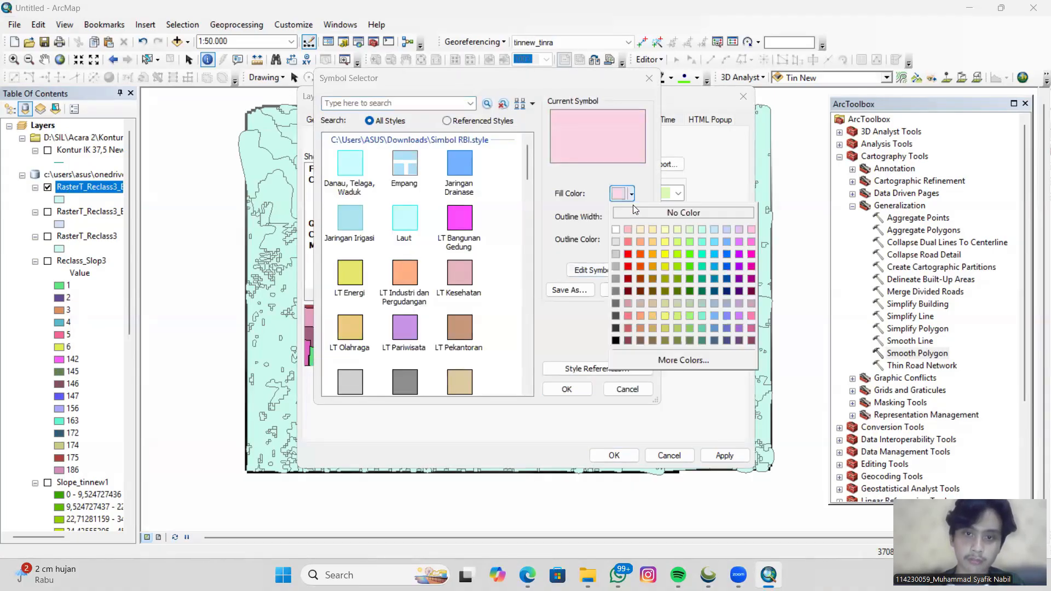
click(628, 254)
click(619, 239)
click(630, 255)
click(566, 389)
Give the gridcode 147, 156 and 186 classes a purple fill with no outline color and apply the symbology to the layer.
double_click(486, 327)
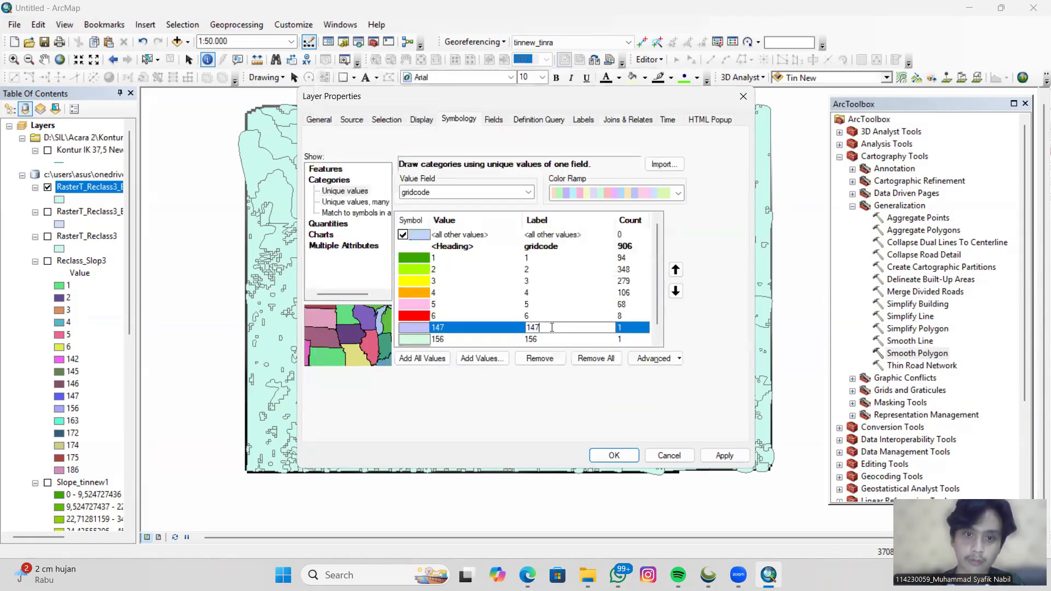
click(631, 194)
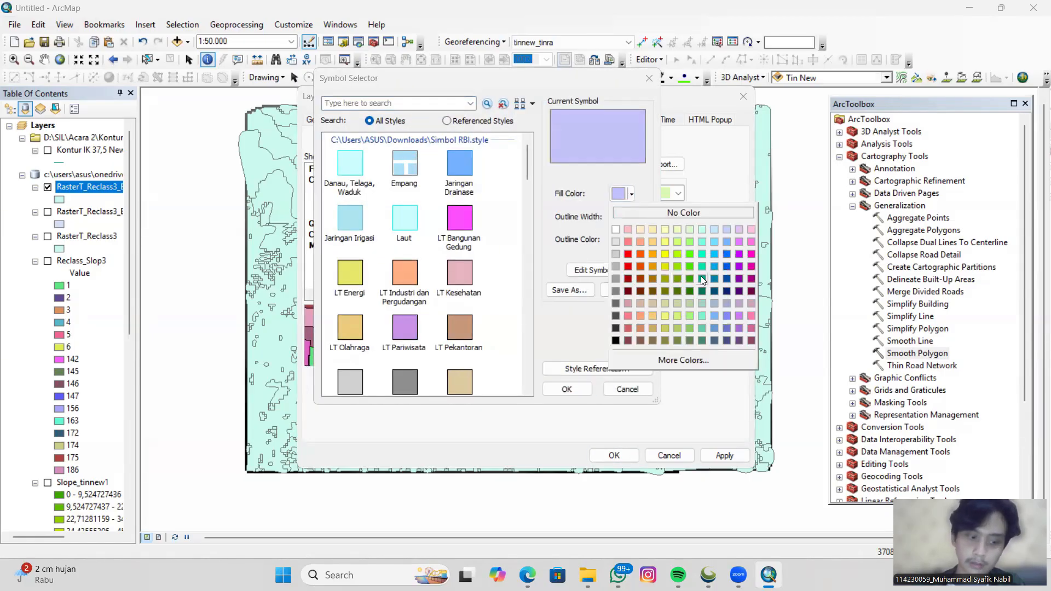
click(739, 266)
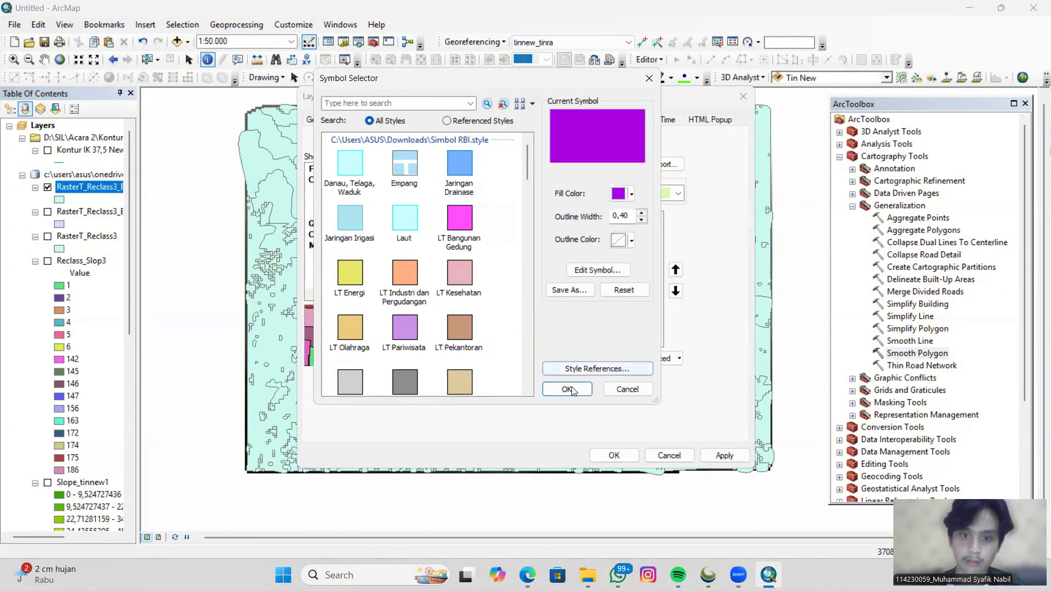
click(738, 266)
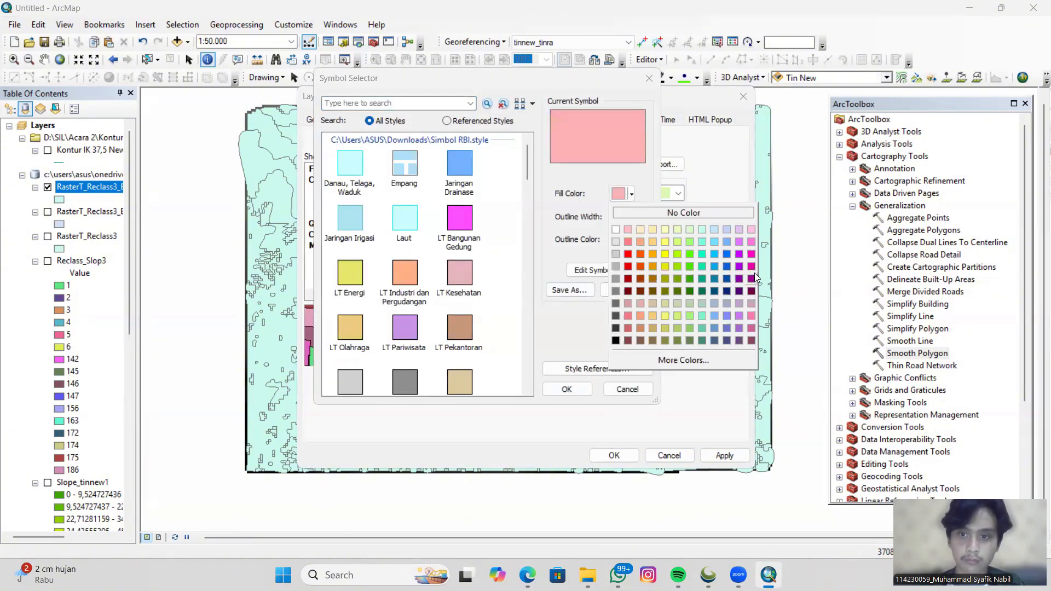
click(755, 272)
click(567, 389)
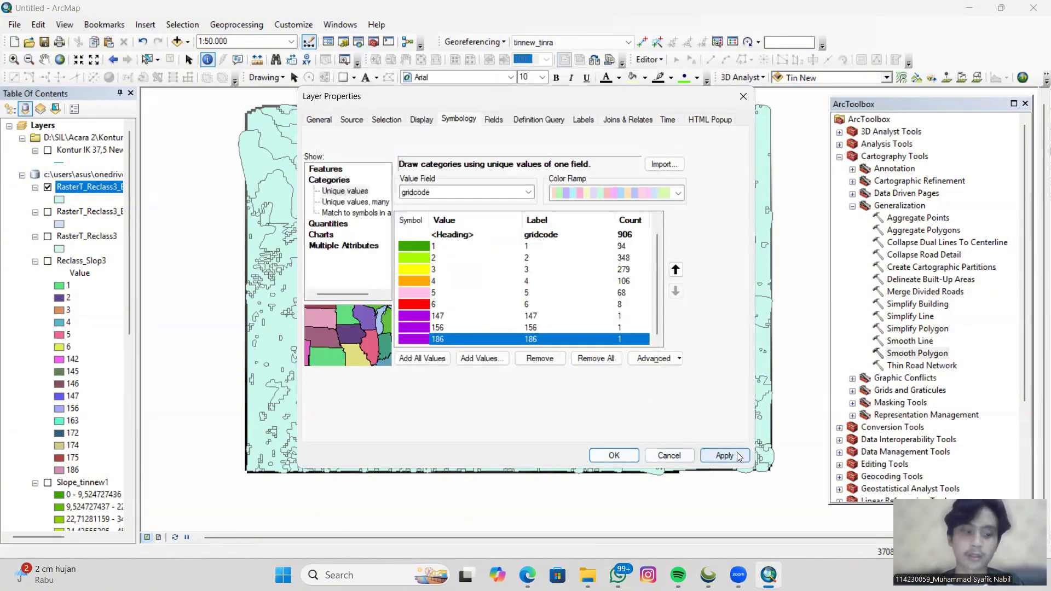
click(720, 455)
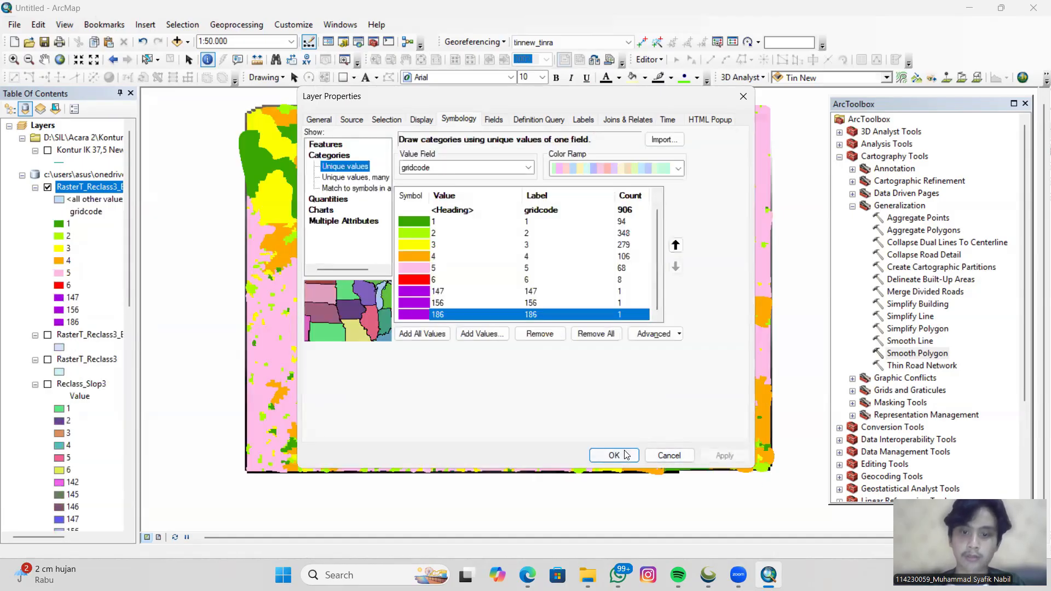
click(614, 455)
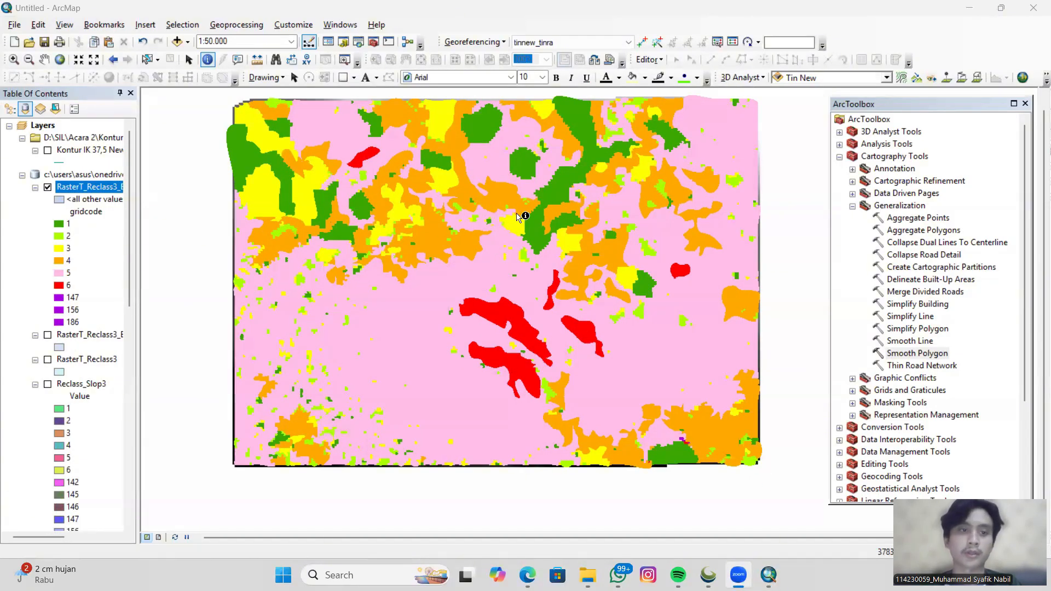
List the layers by drawing order and move the Batas Administrasi layer above all other layers.
click(10, 109)
click(71, 331)
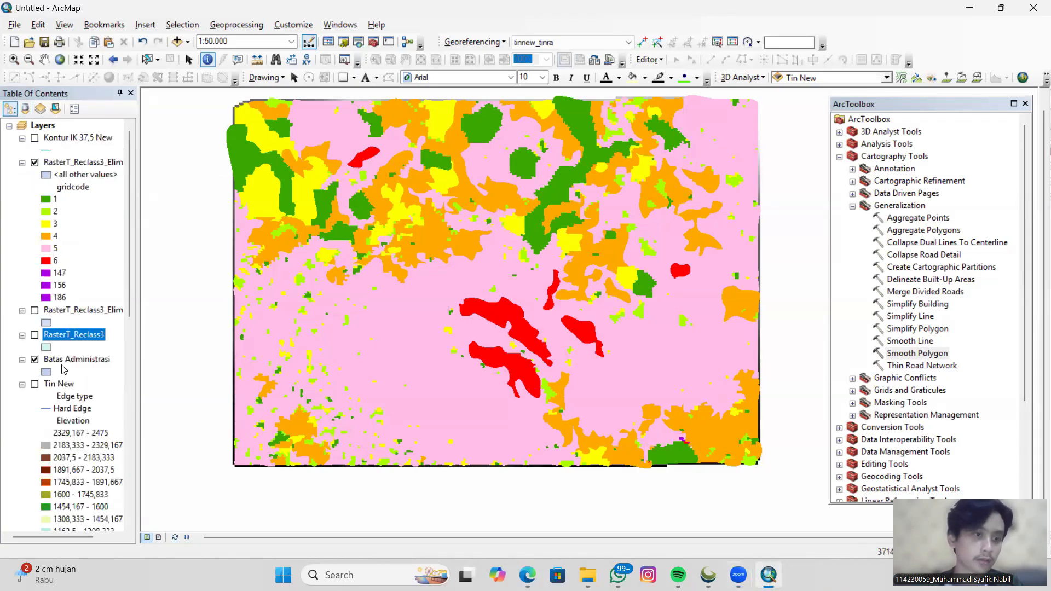
drag(64, 366, 71, 136)
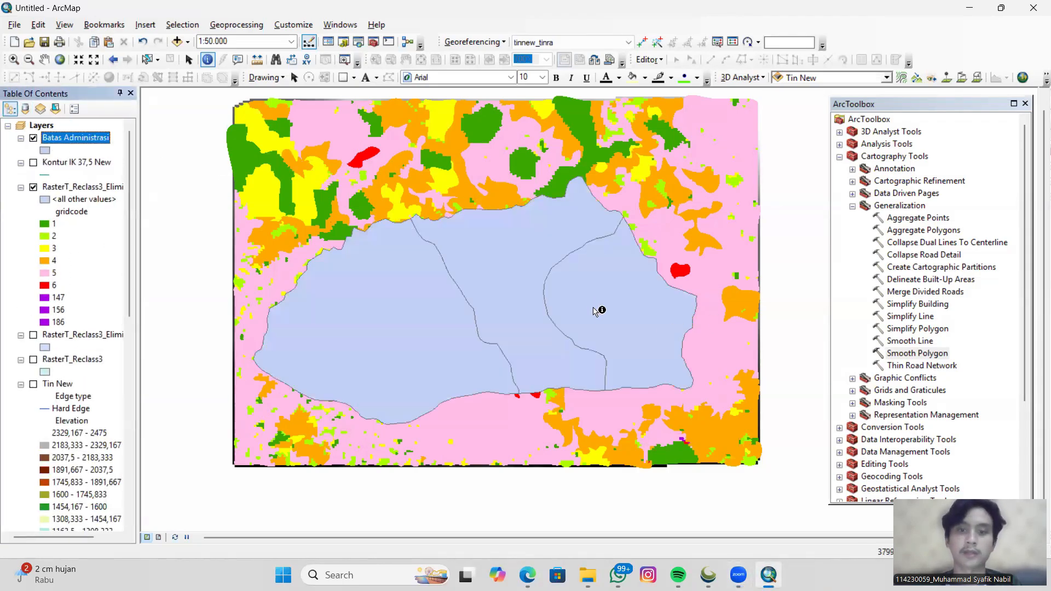
Symbolize the Batas Administrasi layer with no fill color and a red outline of width 2.
click(45, 150)
click(624, 194)
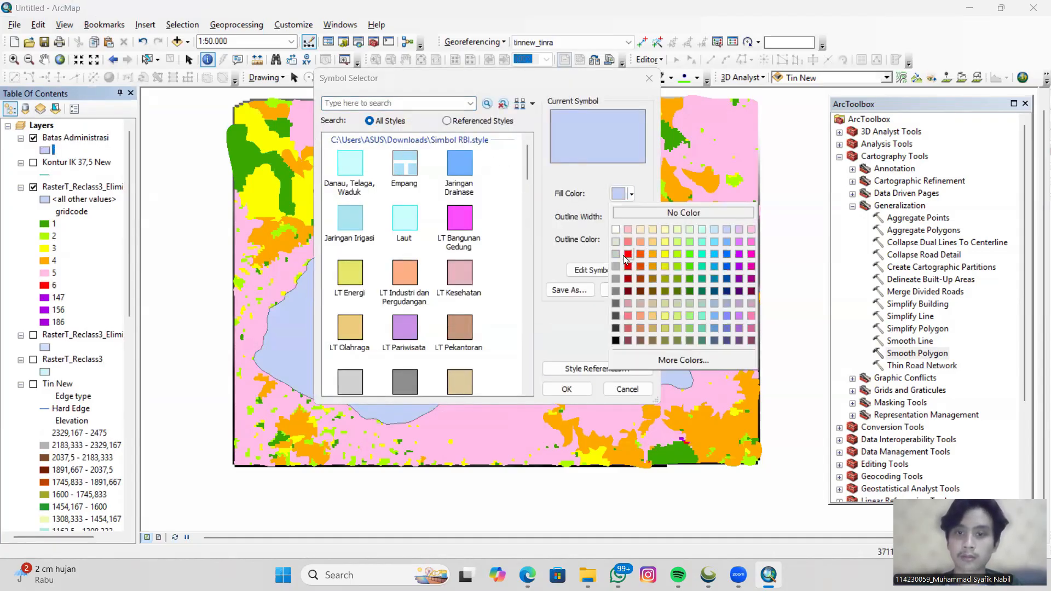
click(628, 254)
click(632, 239)
click(653, 258)
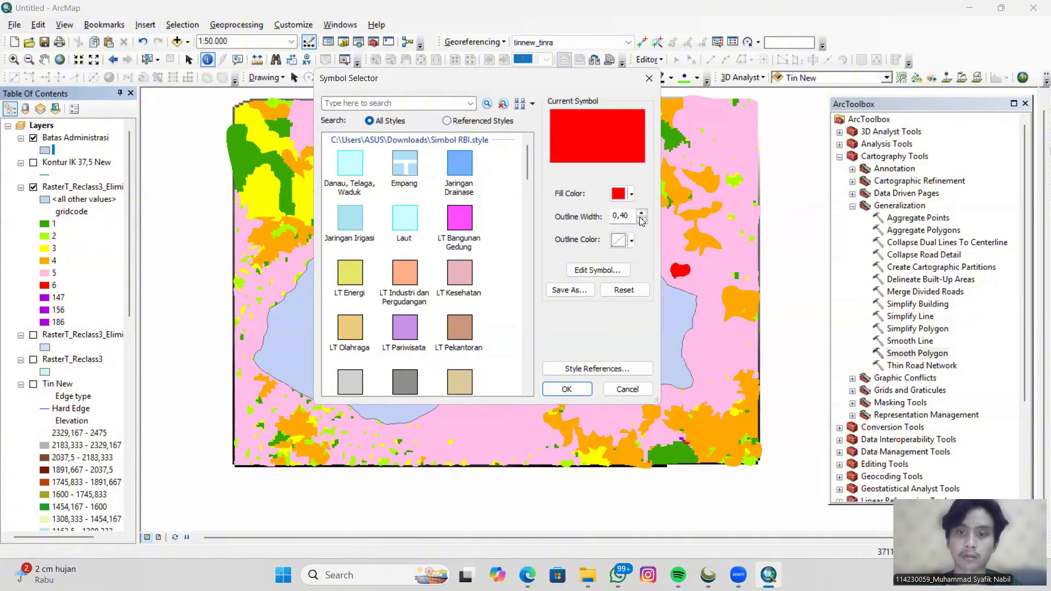
click(641, 214)
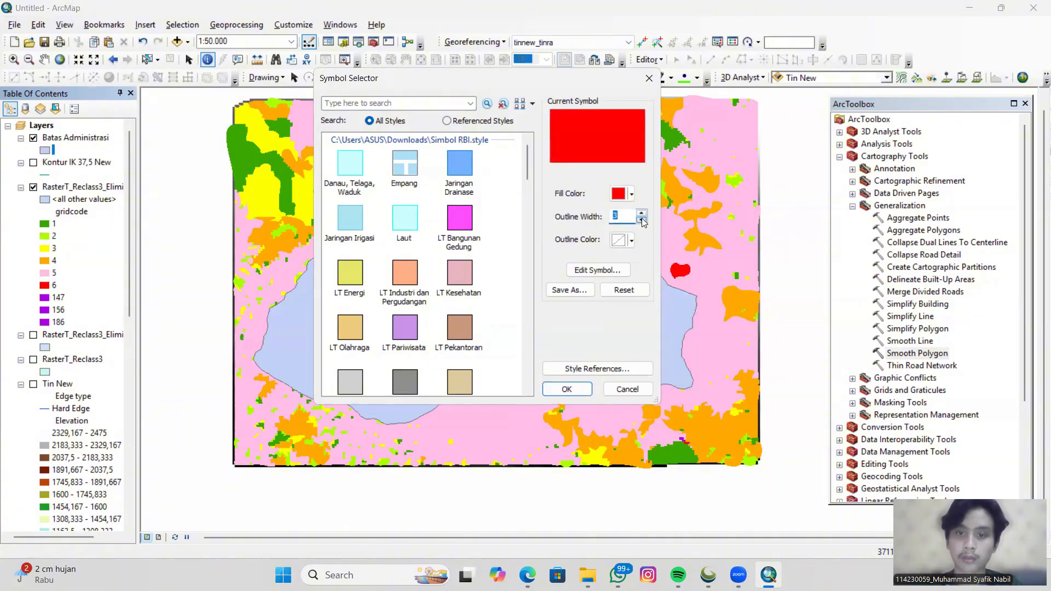
click(641, 220)
click(631, 194)
click(684, 213)
click(632, 240)
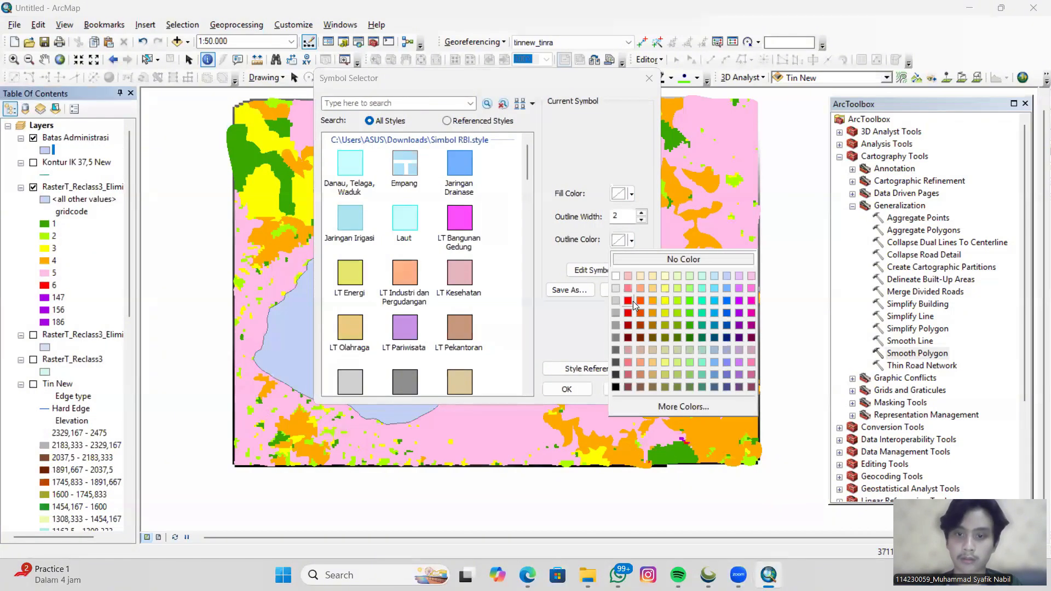
click(628, 301)
click(567, 388)
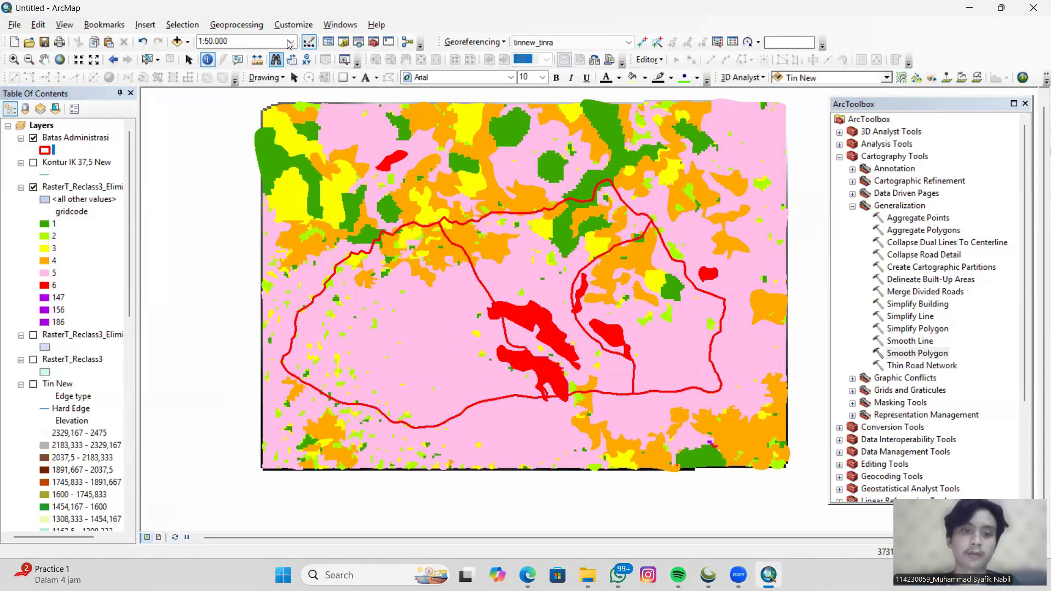
Clip RasterT_Reclass3_Eliminate_S with Batas Administrasi as the clip features, keeping the default output feature class.
click(237, 25)
click(230, 52)
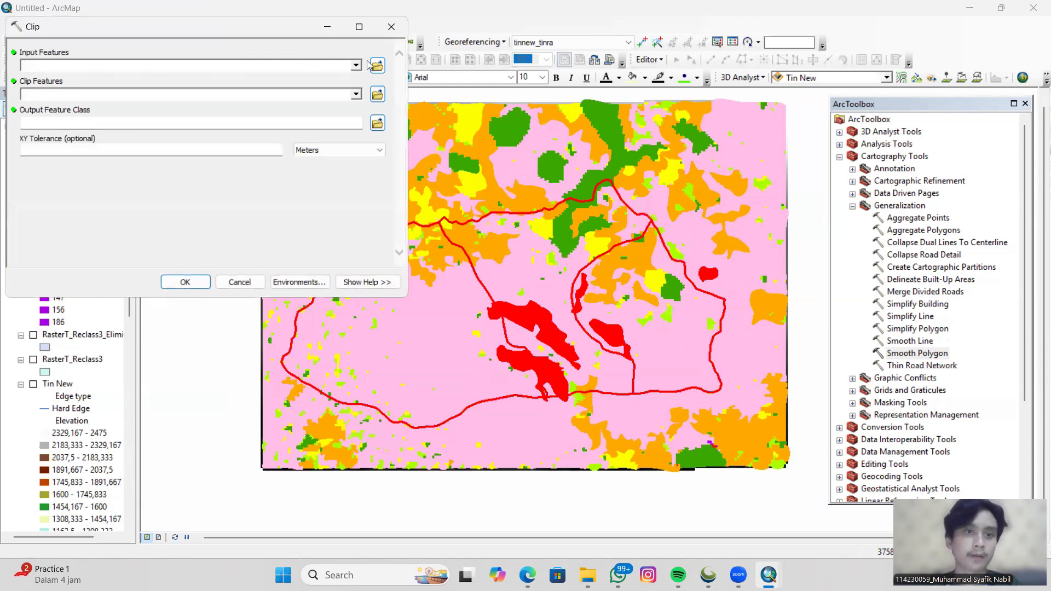
click(357, 66)
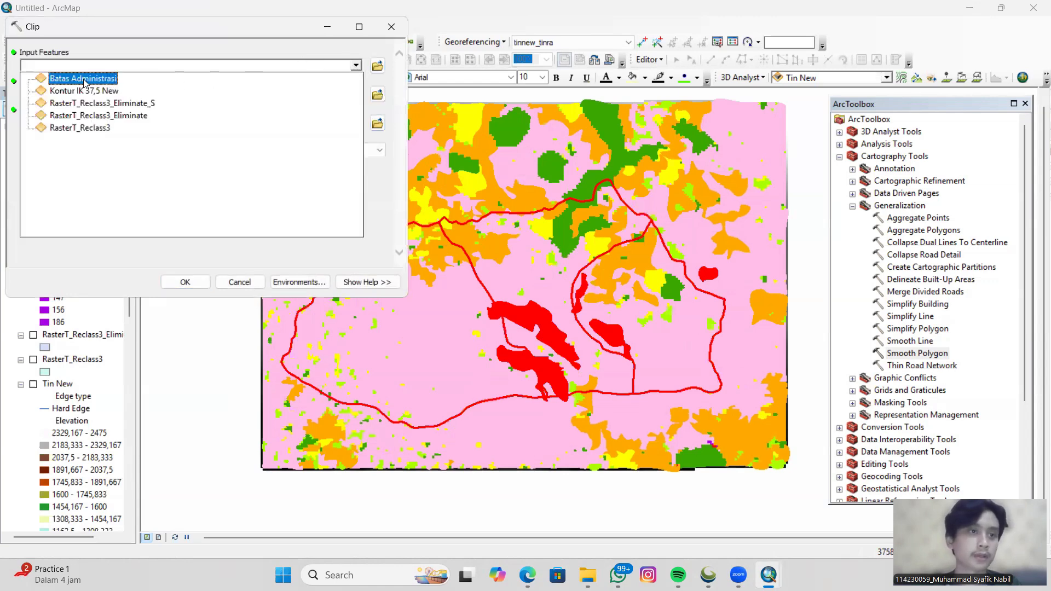
click(121, 106)
click(356, 66)
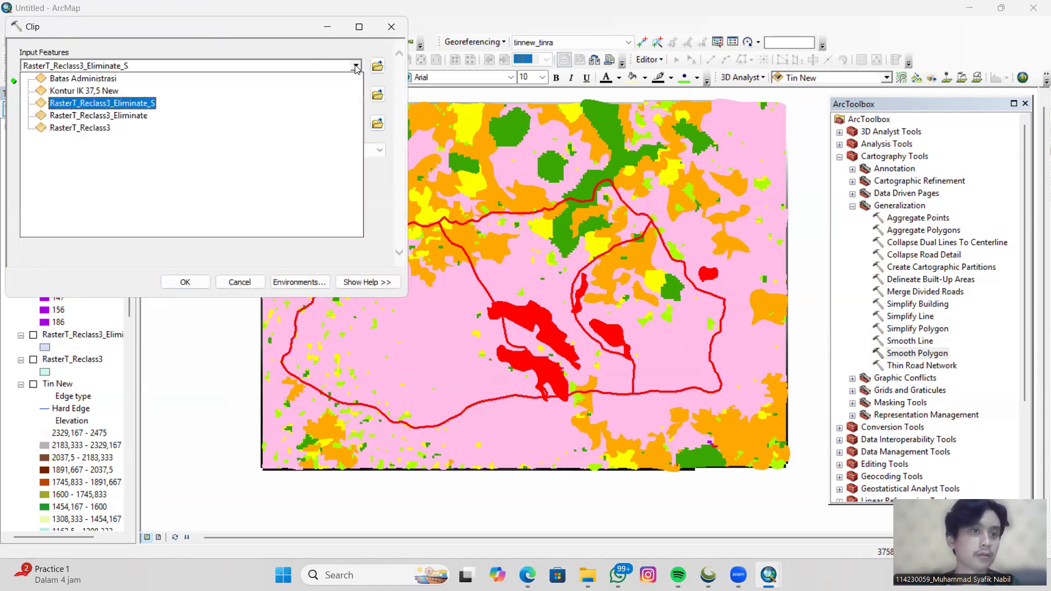
click(356, 65)
click(355, 94)
click(82, 107)
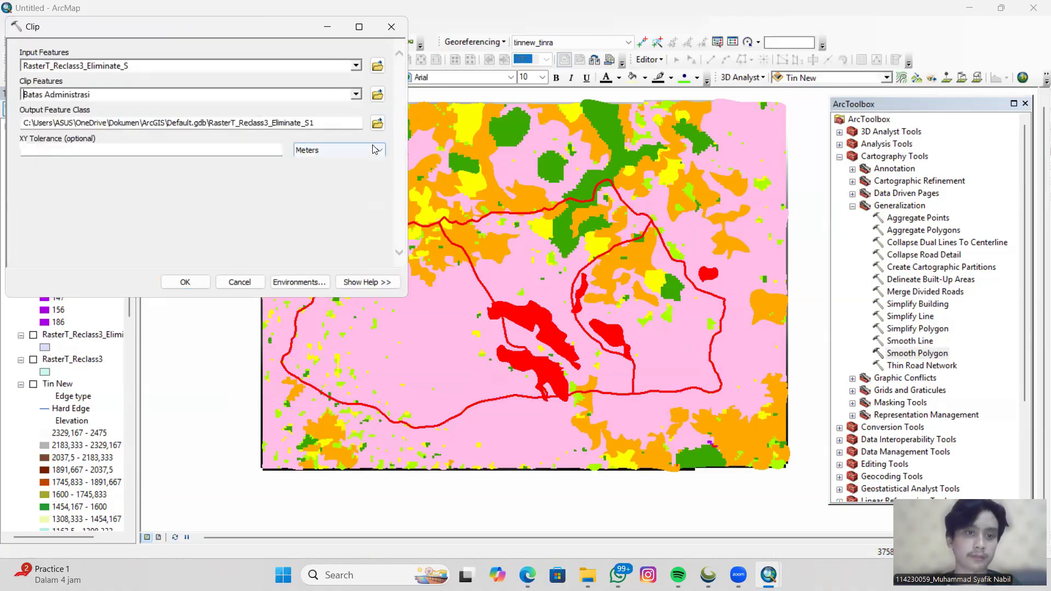
click(185, 282)
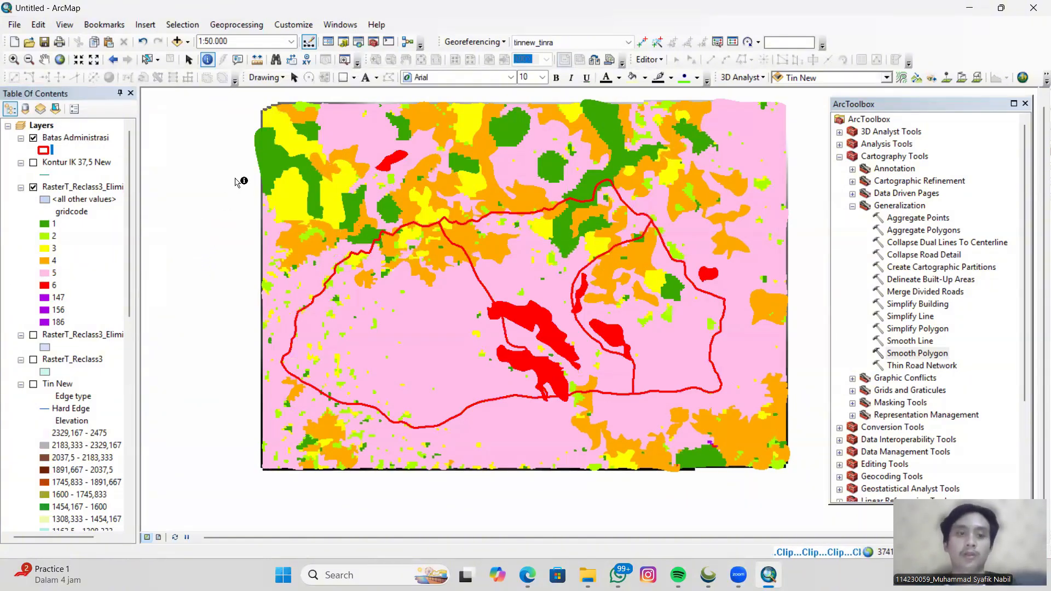
Import the symbology of RasterT_Reclass3_Eliminate_S into the clipped slope layer, matching on the gridcode field, and apply it.
click(189, 60)
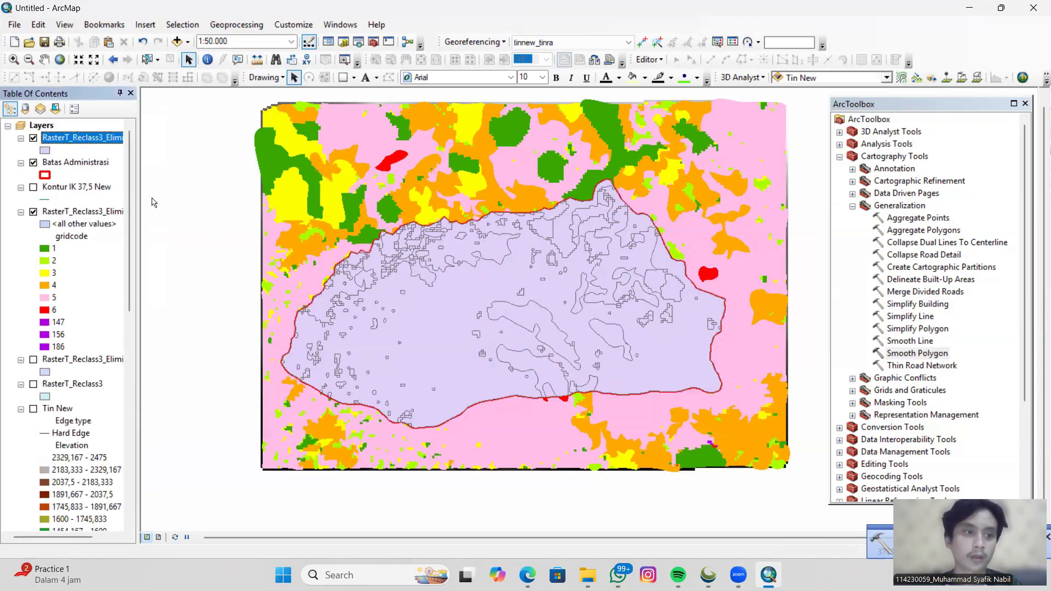
right_click(50, 137)
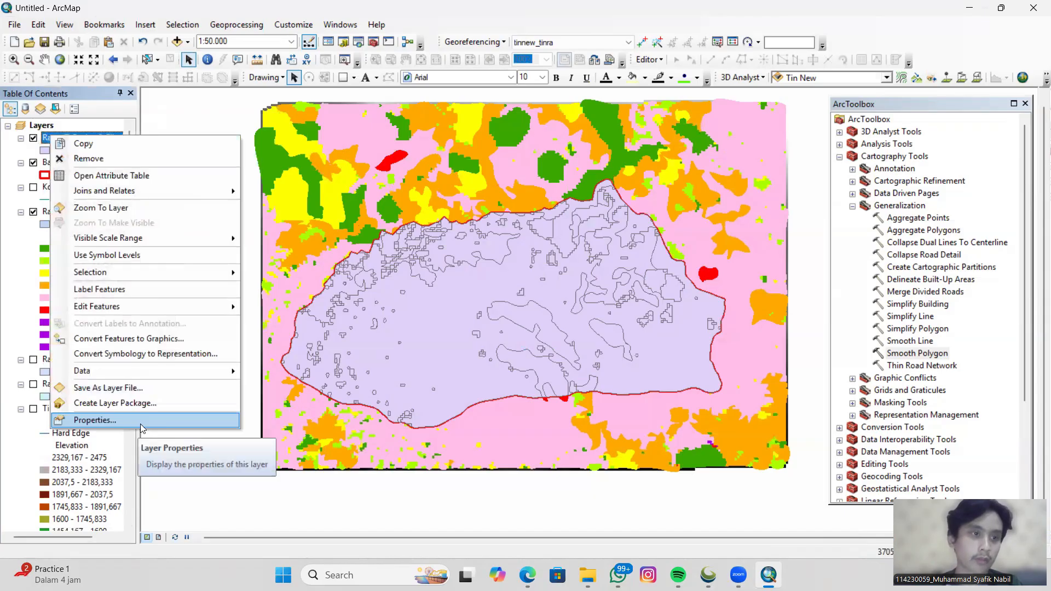
click(141, 420)
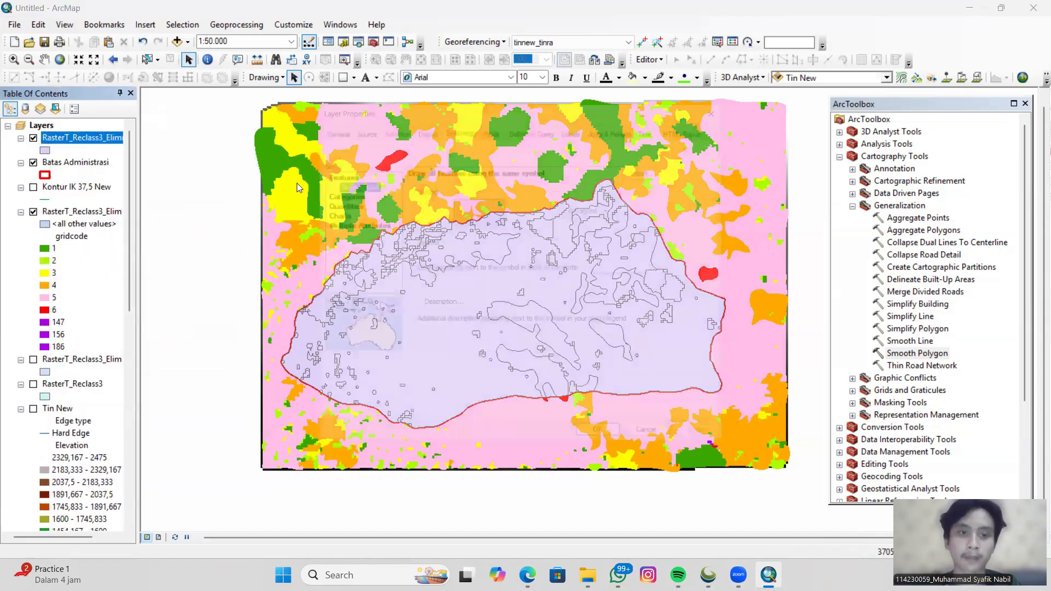
click(663, 164)
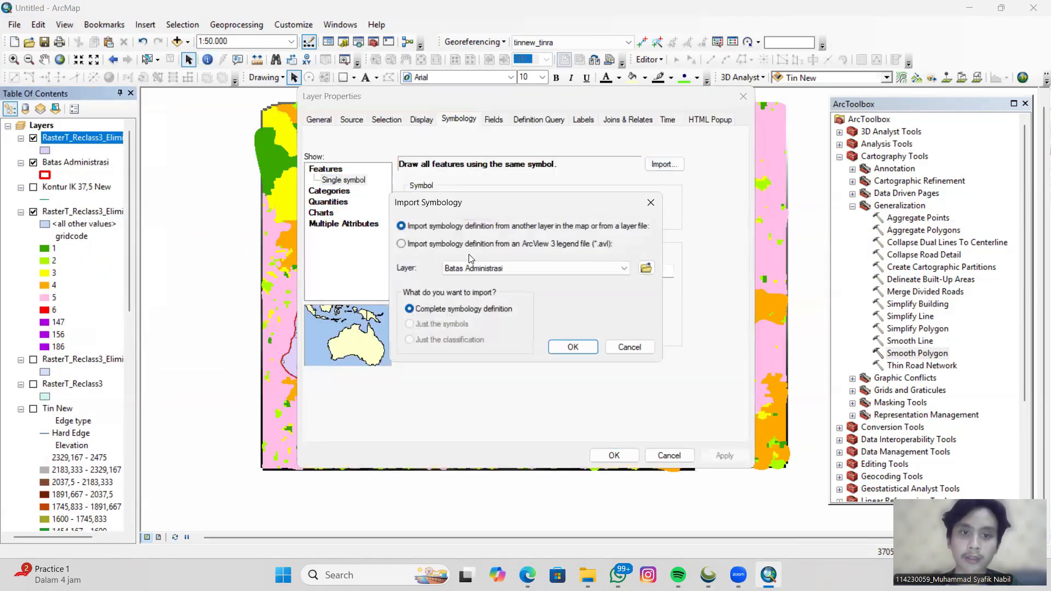
click(550, 268)
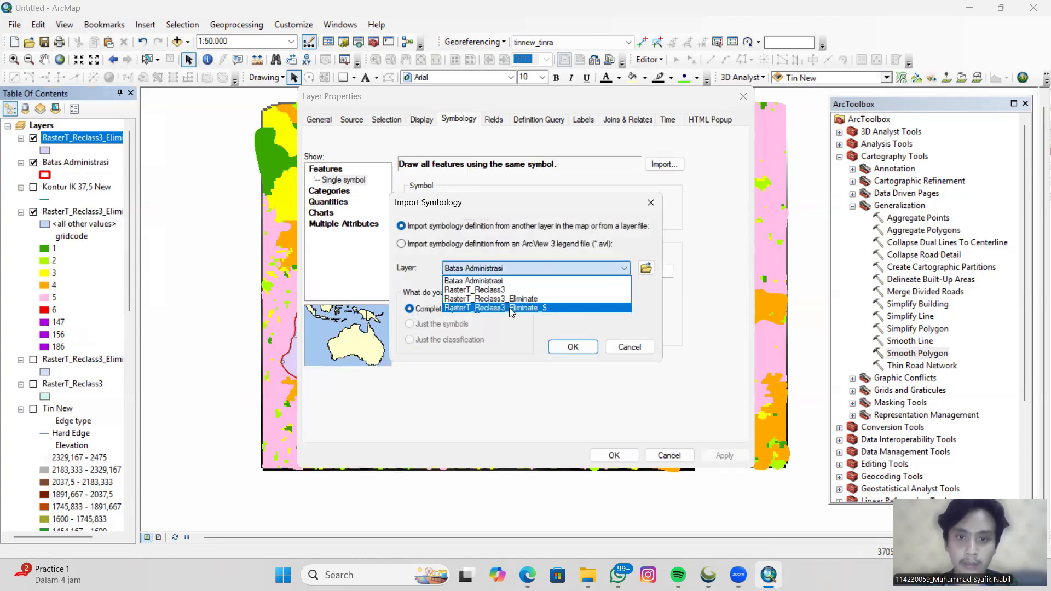
click(540, 309)
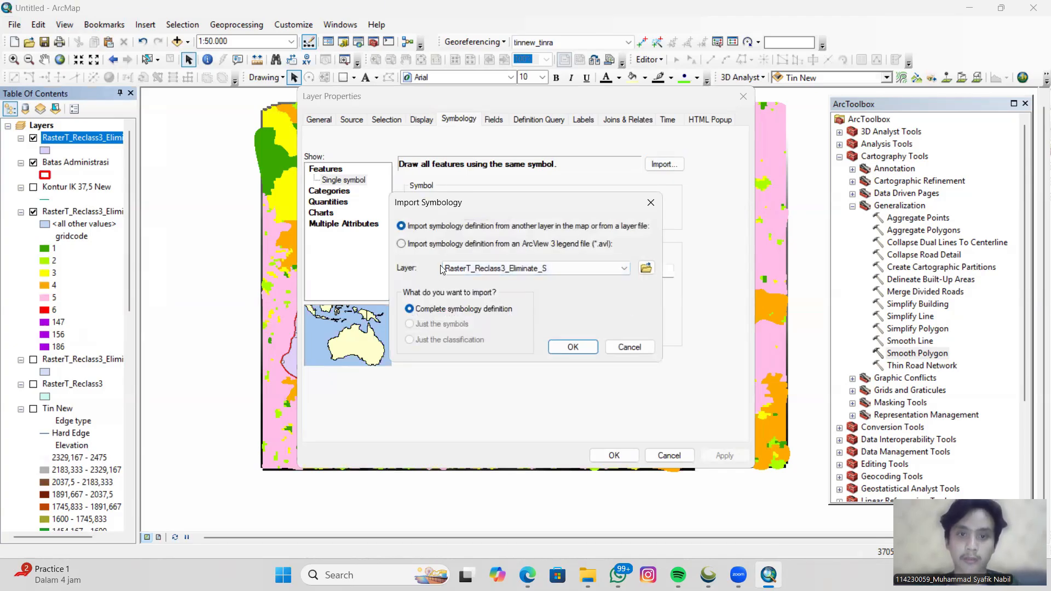
click(572, 347)
click(604, 246)
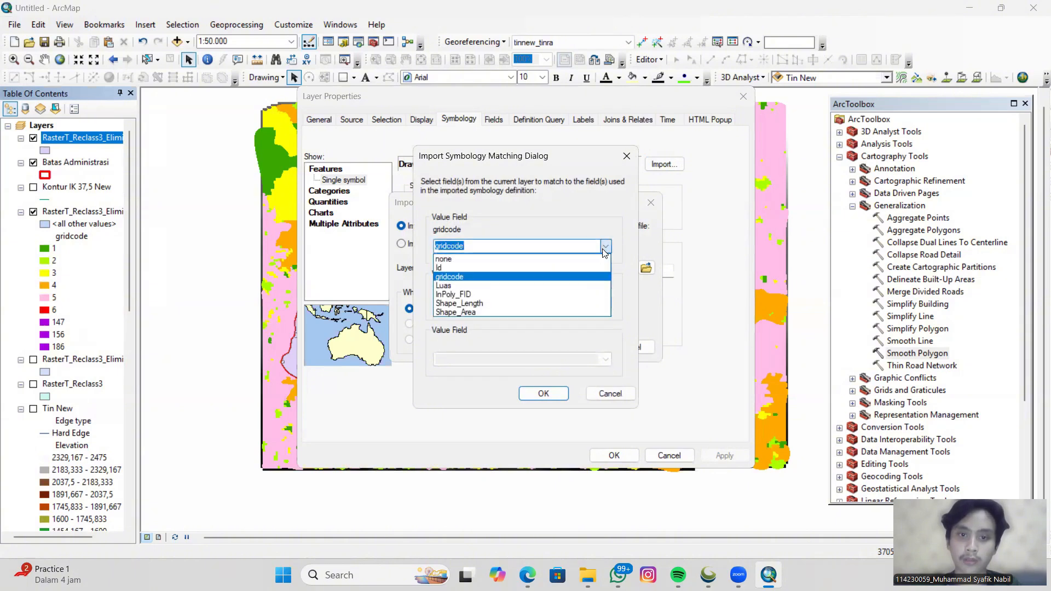
click(597, 247)
click(540, 393)
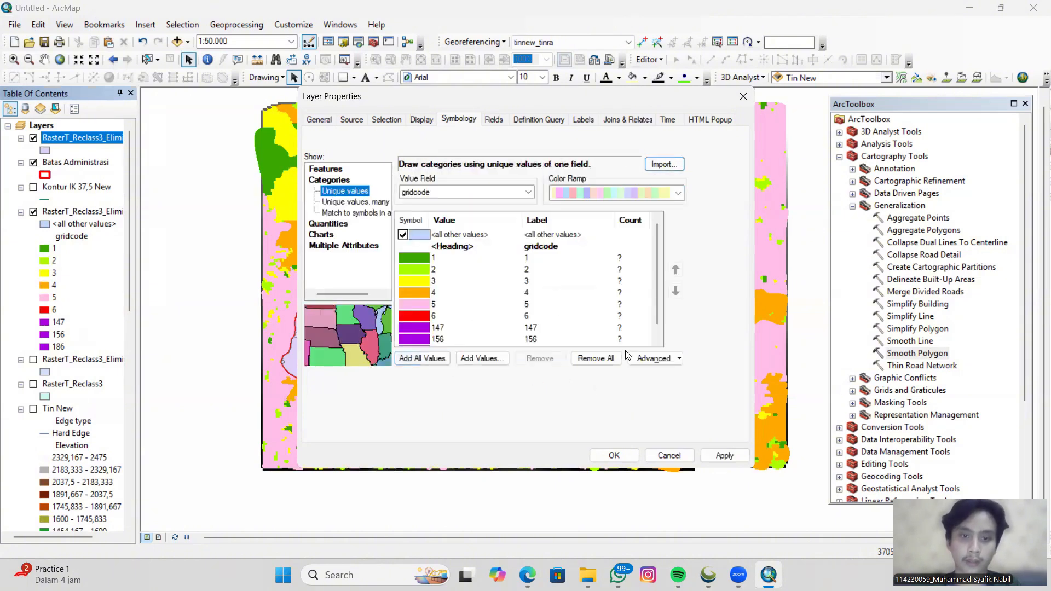
click(724, 456)
click(614, 455)
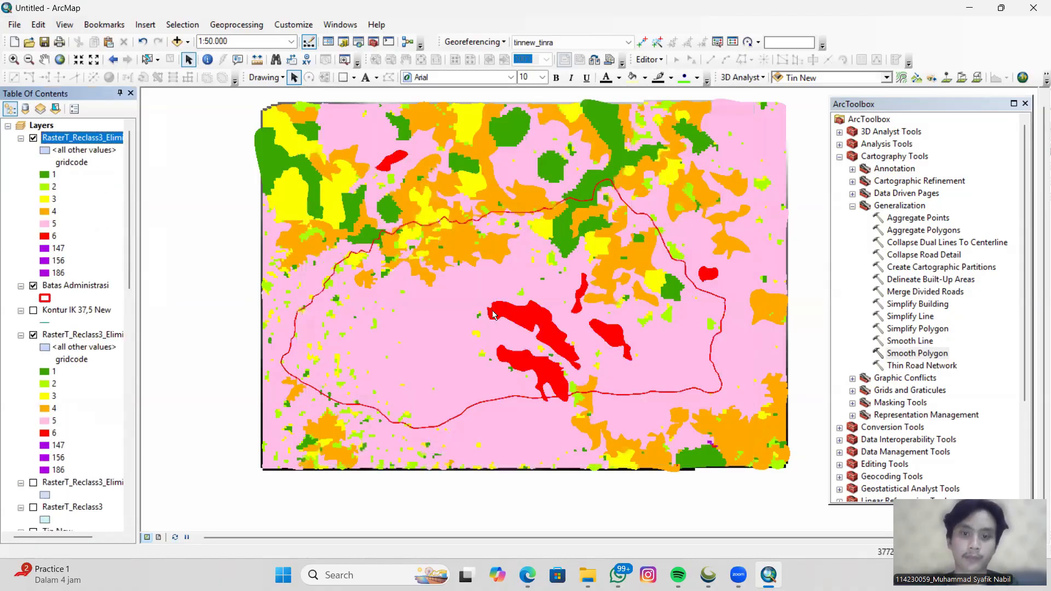
Hide the unclipped smoothed slope layer and the tinnew_tinra raster so only the clipped area and its boundary are displayed.
drag(548, 294, 556, 282)
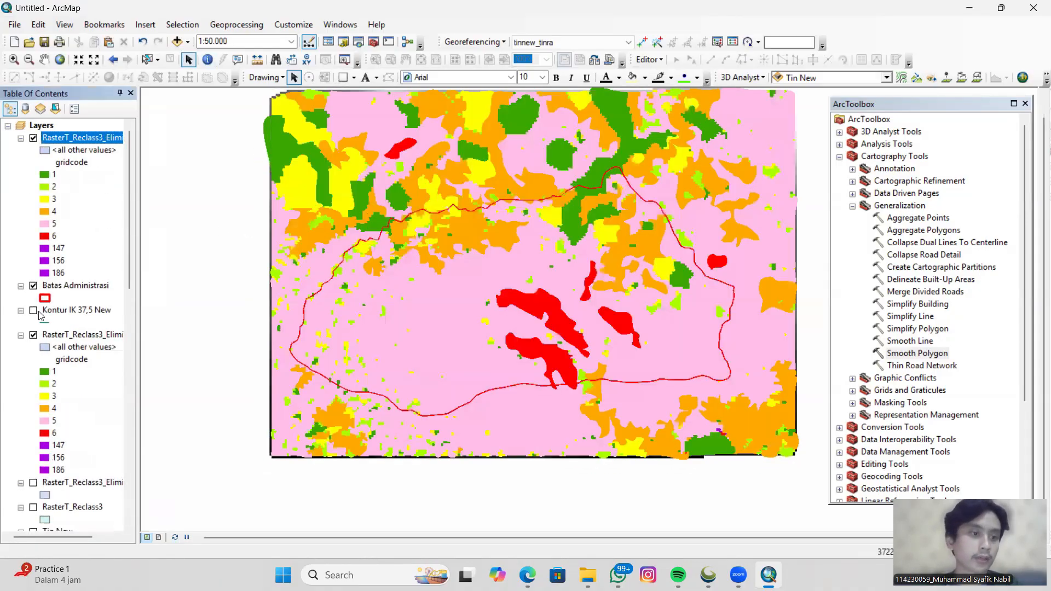
click(34, 335)
scroll(72, 380, down, 6)
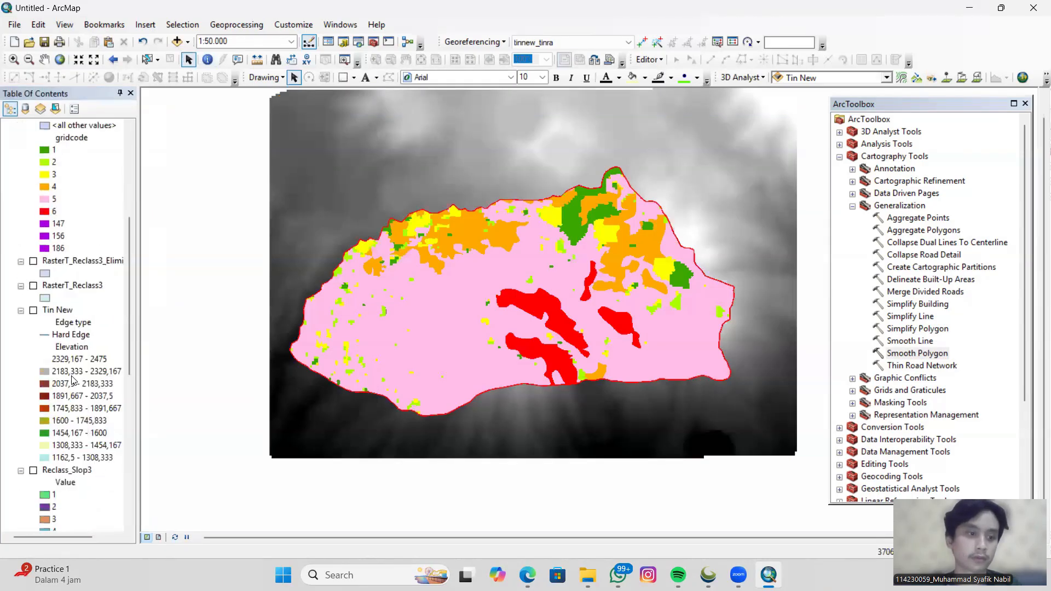
scroll(73, 380, down, 5)
click(34, 449)
scroll(34, 448, up, 15)
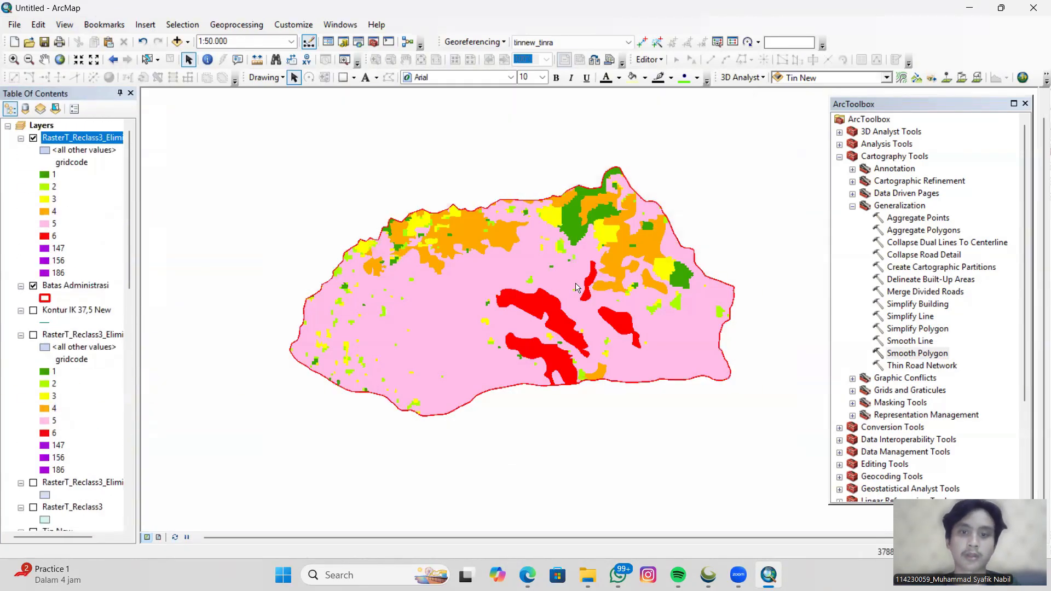
drag(544, 272, 562, 257)
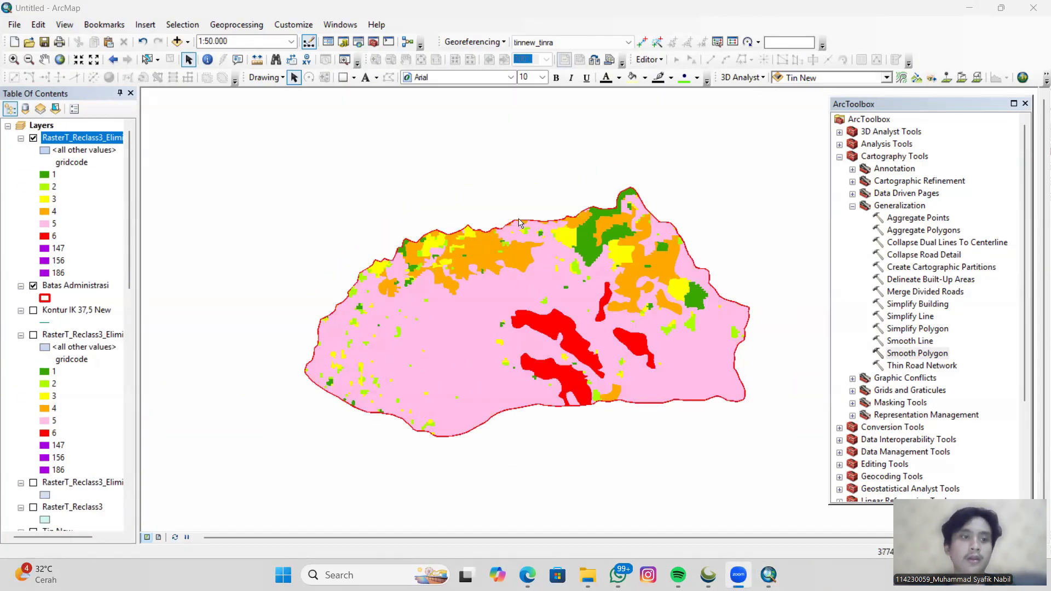
Set the 3D Analyst location for saving profile graph data to the folder D:\SIL\Acara 3\Sayatan new.
click(745, 78)
click(756, 94)
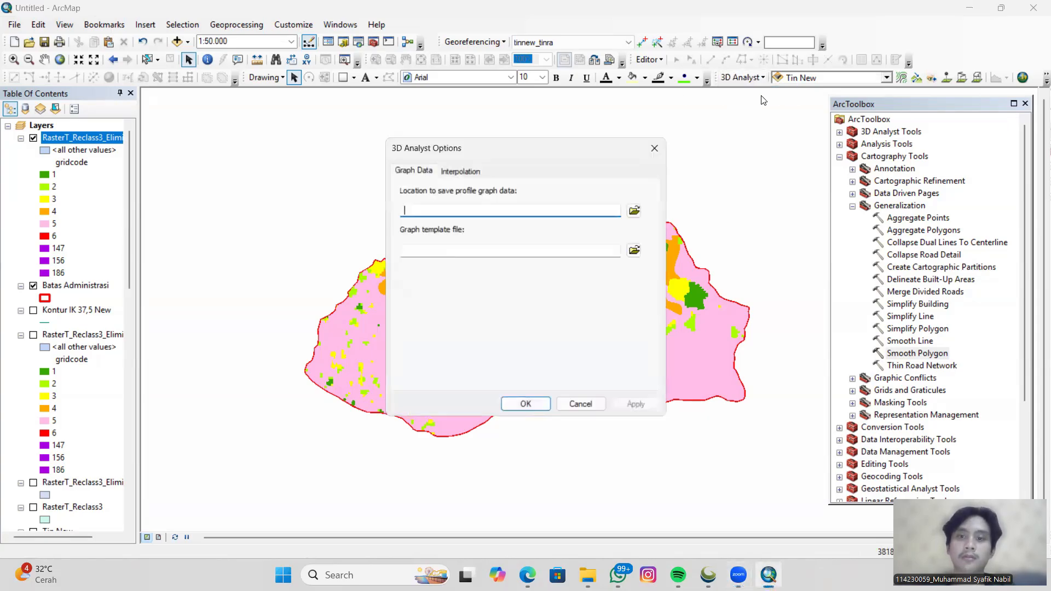
click(635, 212)
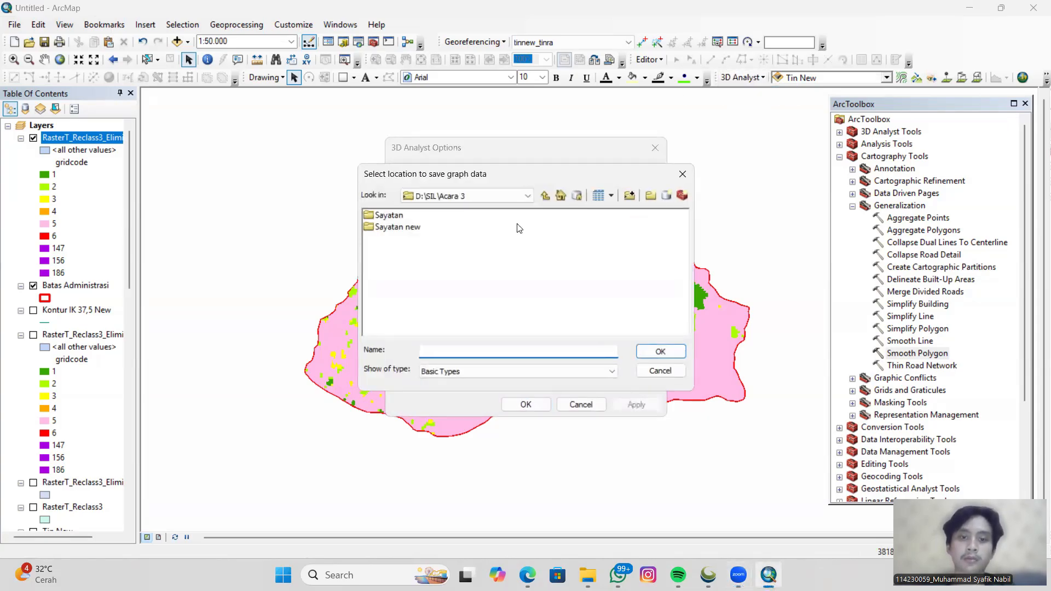
click(405, 227)
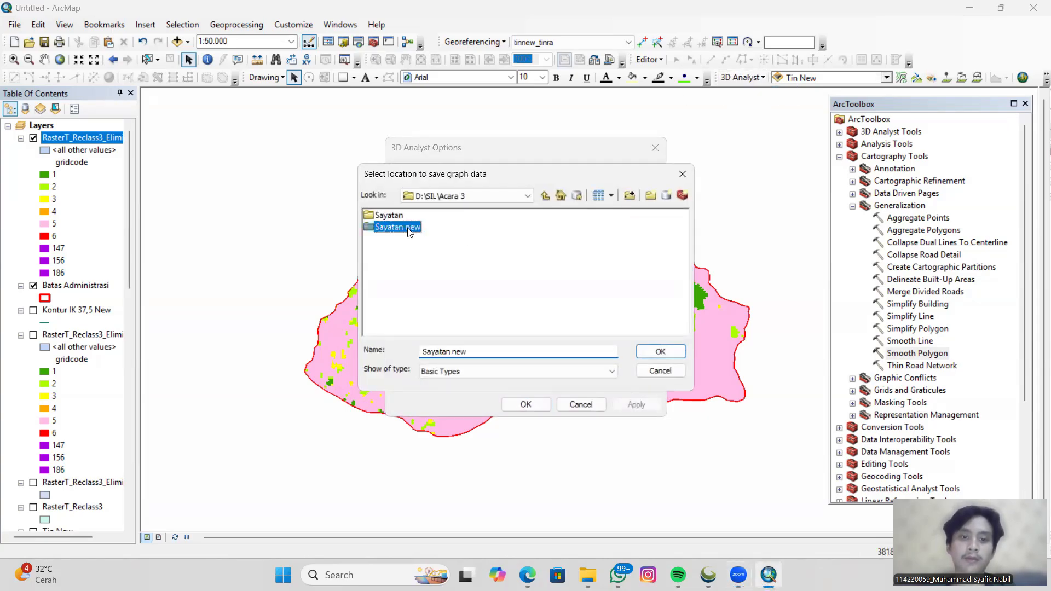
click(661, 352)
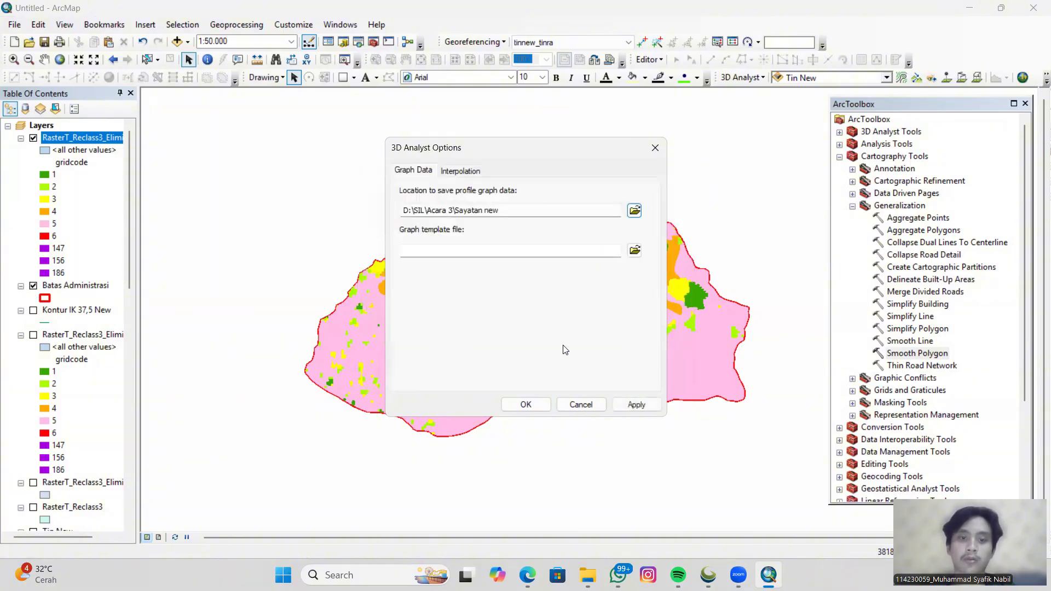
click(525, 405)
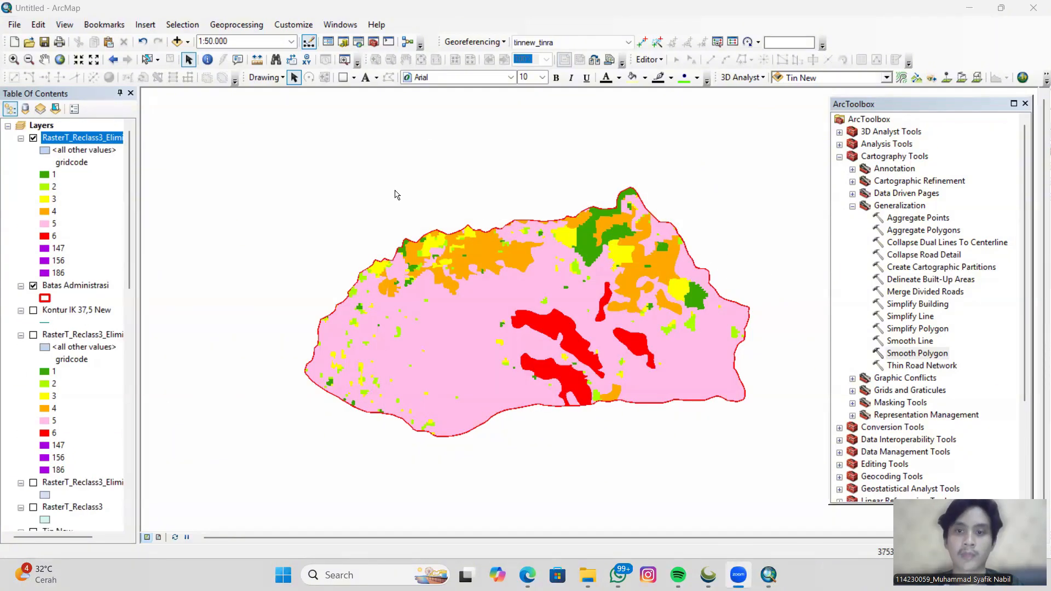
Interpolate a straight 3D section line on Tin New from the area's northern tip to the southern boundary beside the red class 6 area.
click(964, 80)
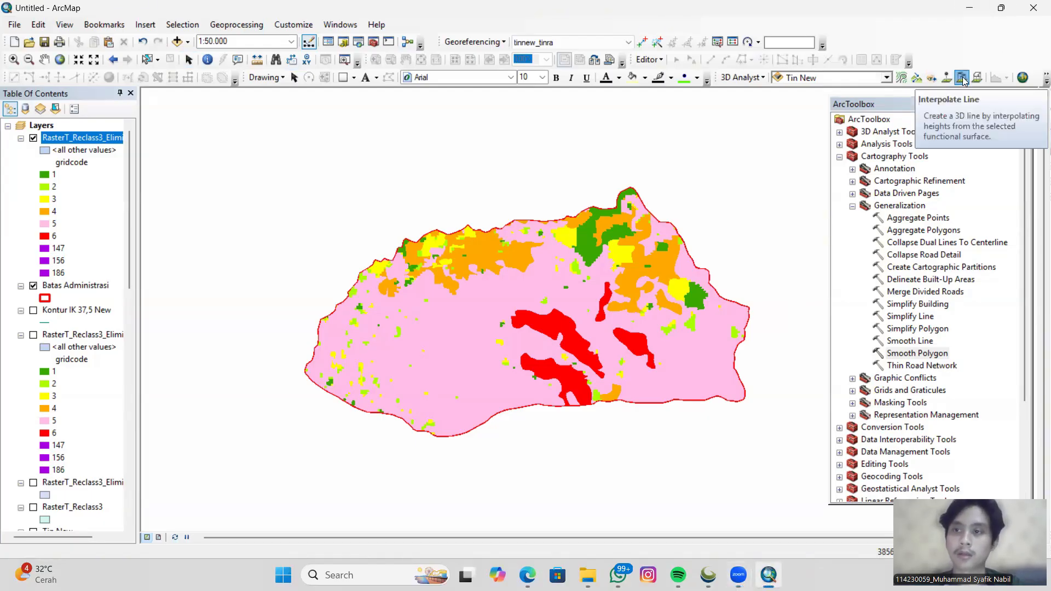
scroll(628, 204, down, 10)
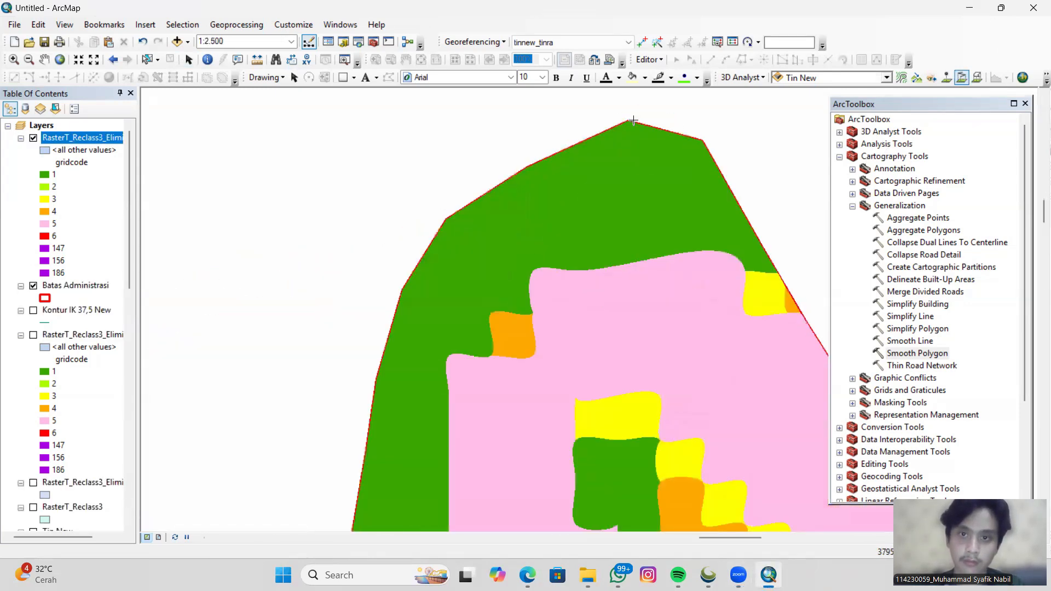
click(636, 188)
scroll(599, 274, up, 6)
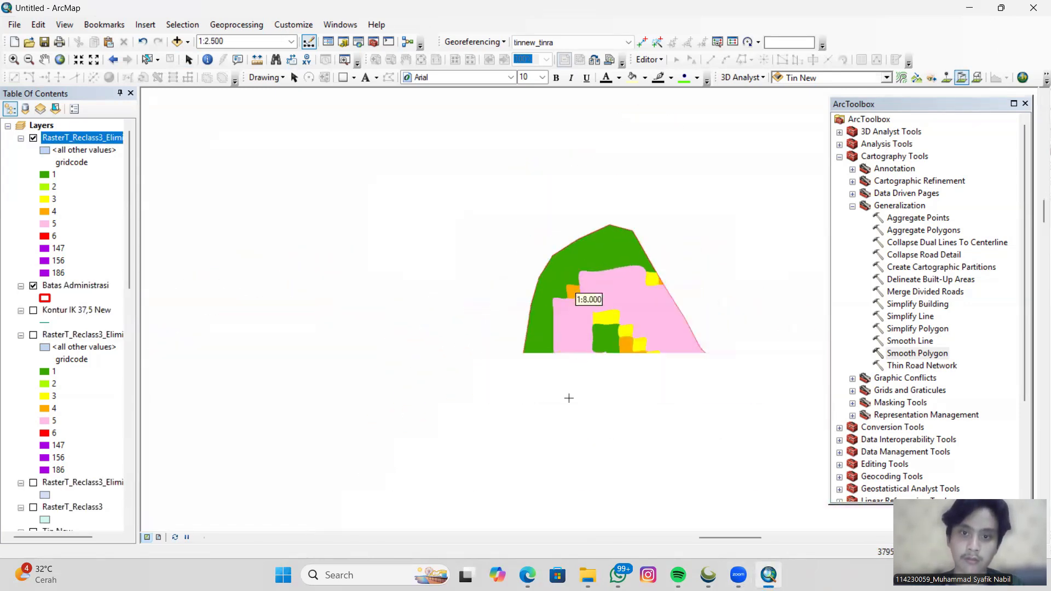
drag(565, 429, 611, 117)
scroll(573, 344, up, 1)
scroll(531, 465, up, 1)
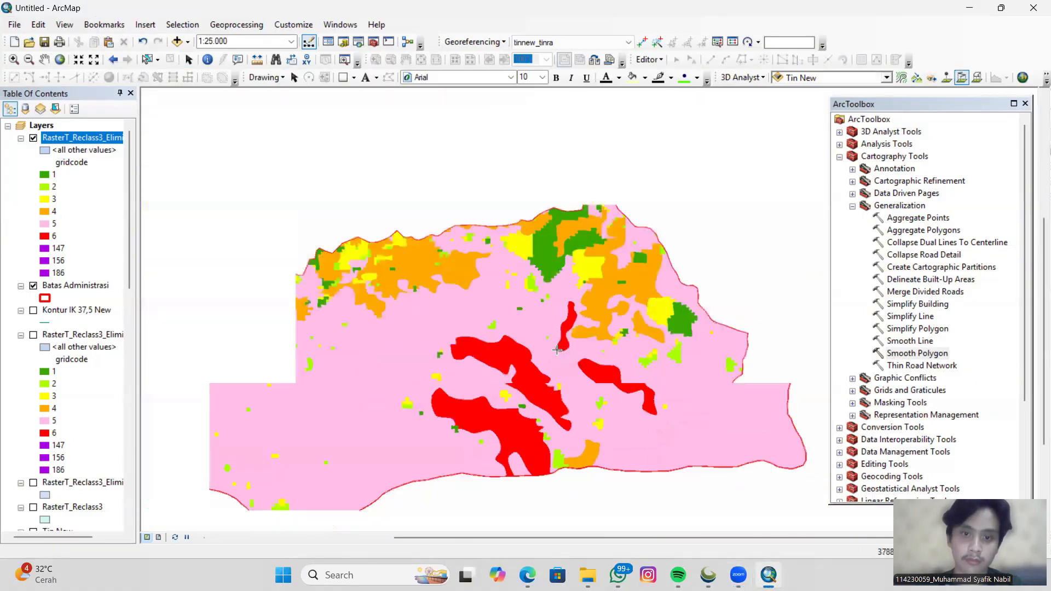
scroll(526, 469, down, 4)
scroll(526, 470, down, 4)
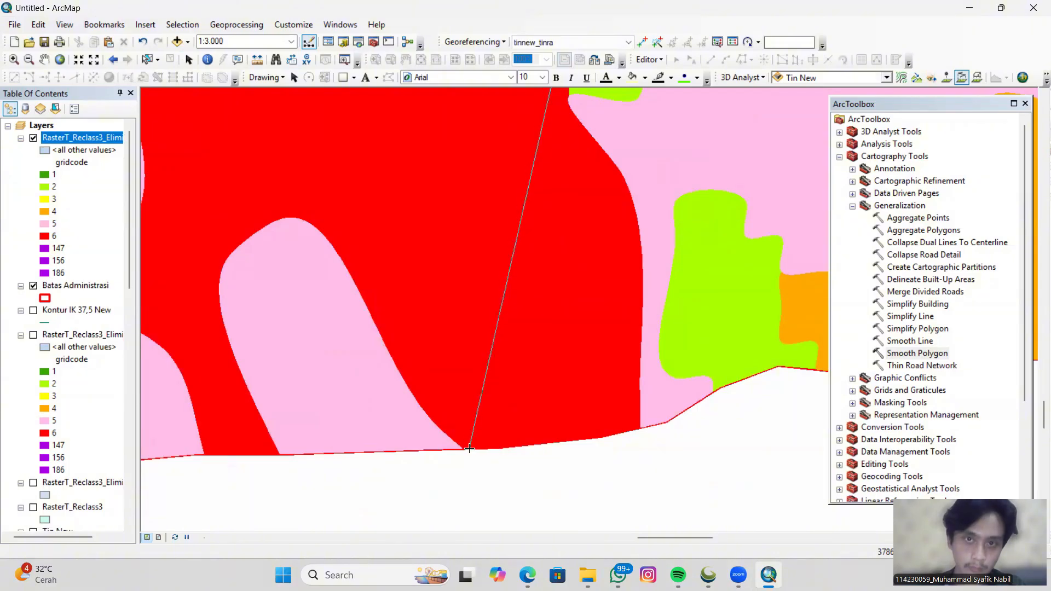
double_click(475, 450)
Create a profile graph from the interpolated section line and close the graph window.
scroll(533, 444, up, 6)
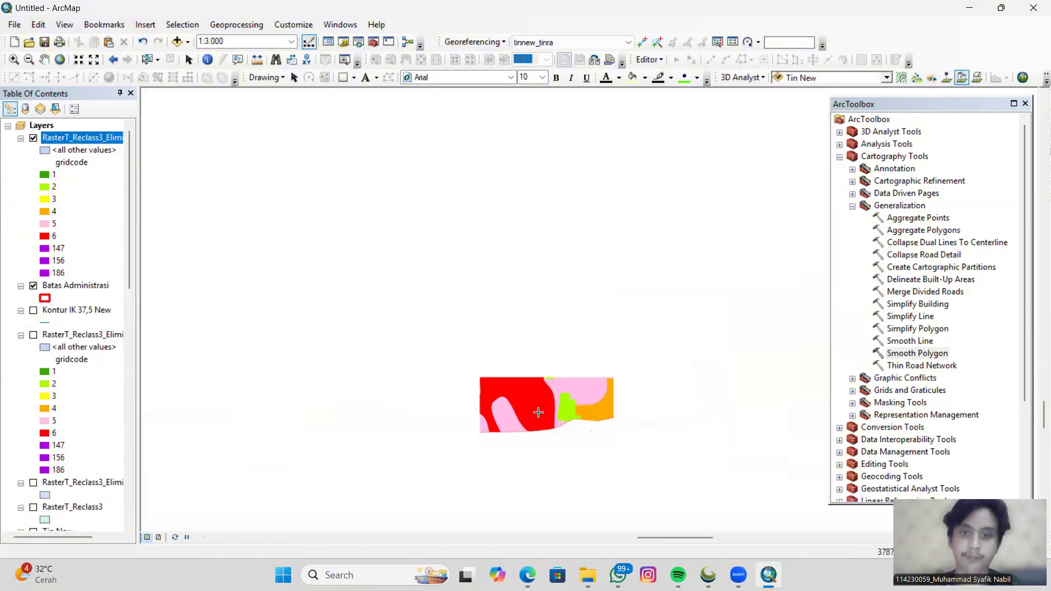
scroll(608, 320, up, 1)
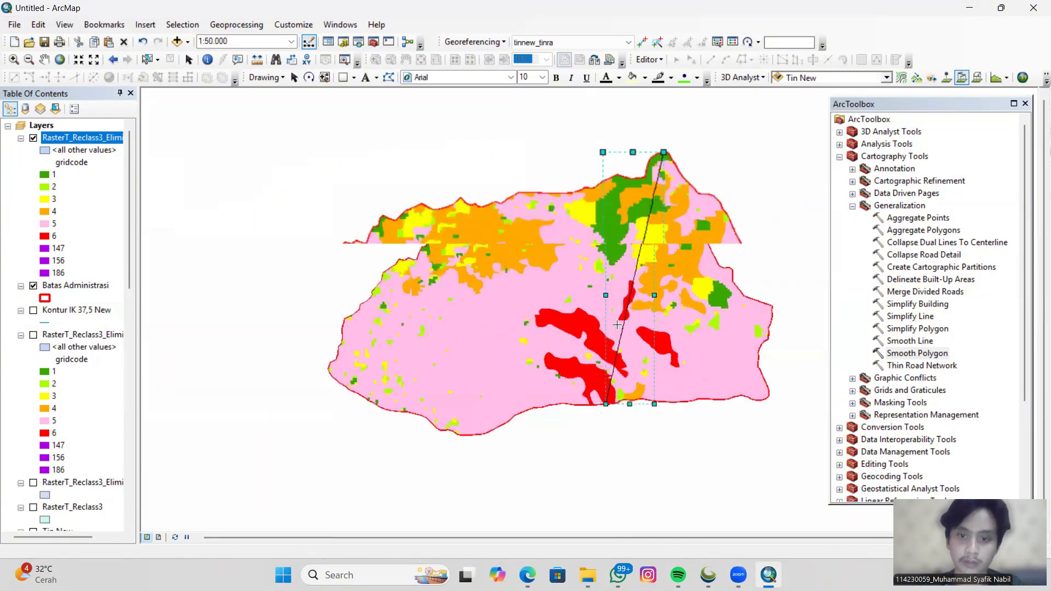
click(995, 77)
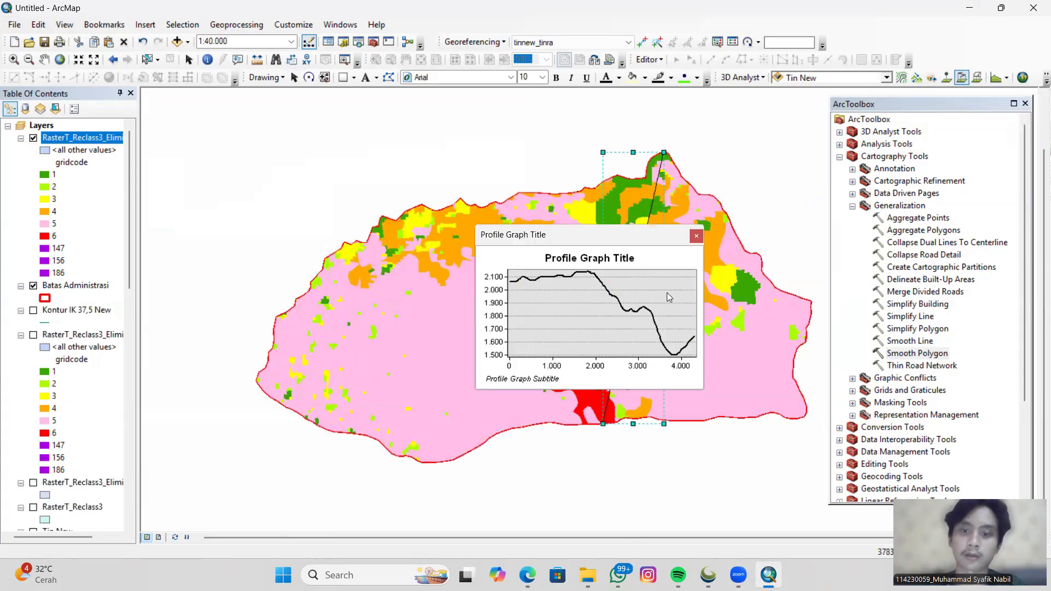
click(696, 236)
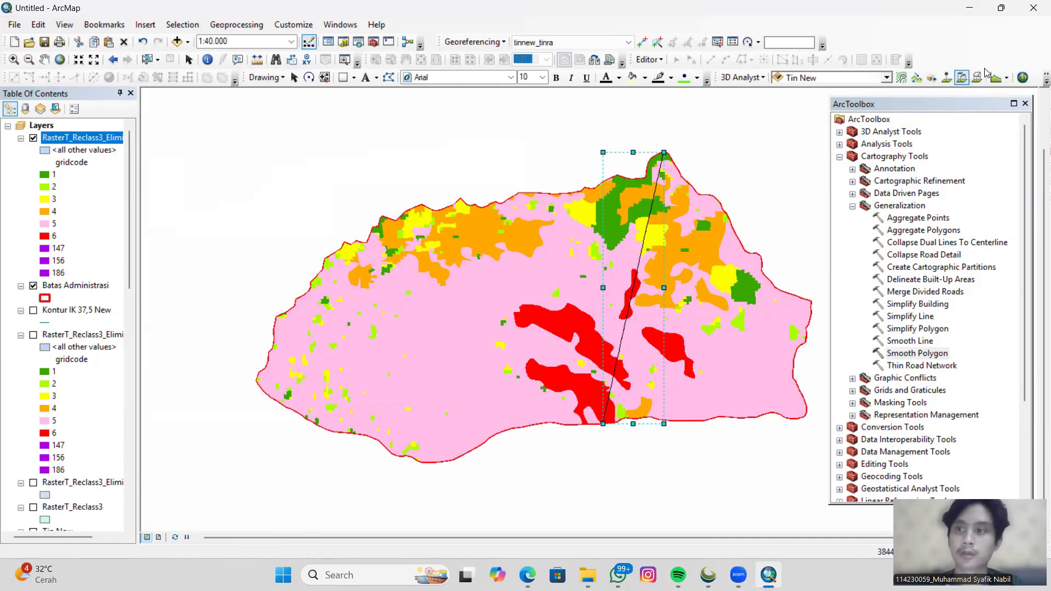
Insert a new data frame and set its coordinate system to WGS 1984 UTM Zone 49S.
click(145, 24)
click(164, 38)
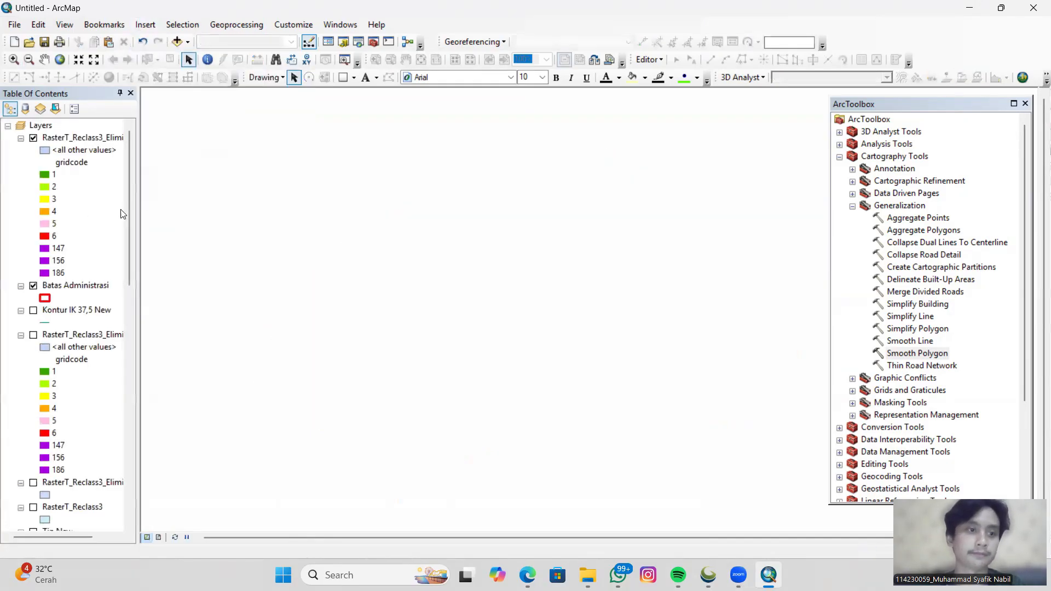
scroll(105, 246, down, 10)
click(67, 508)
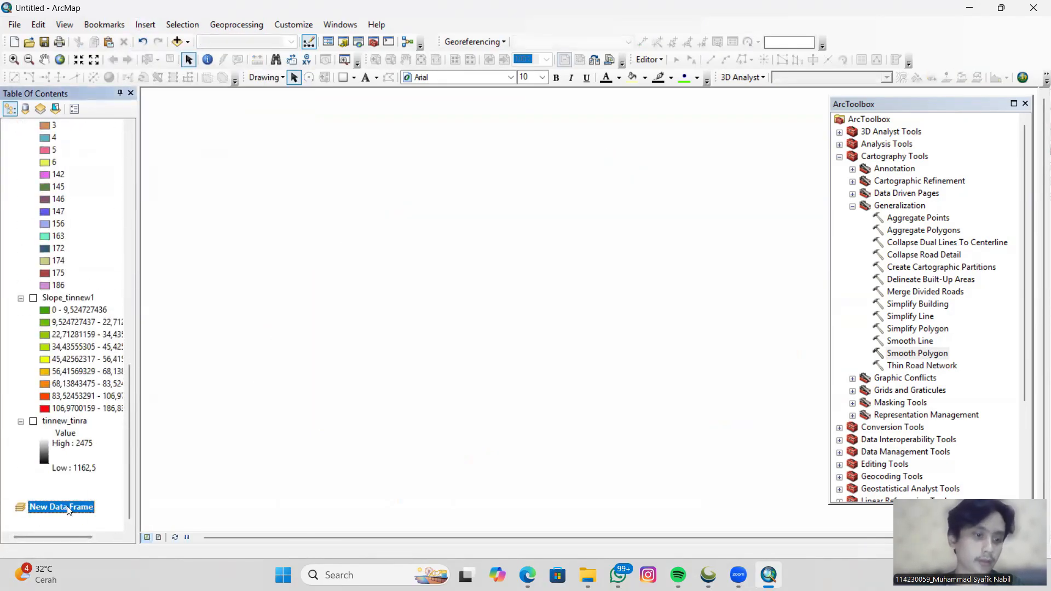
right_click(67, 508)
click(99, 497)
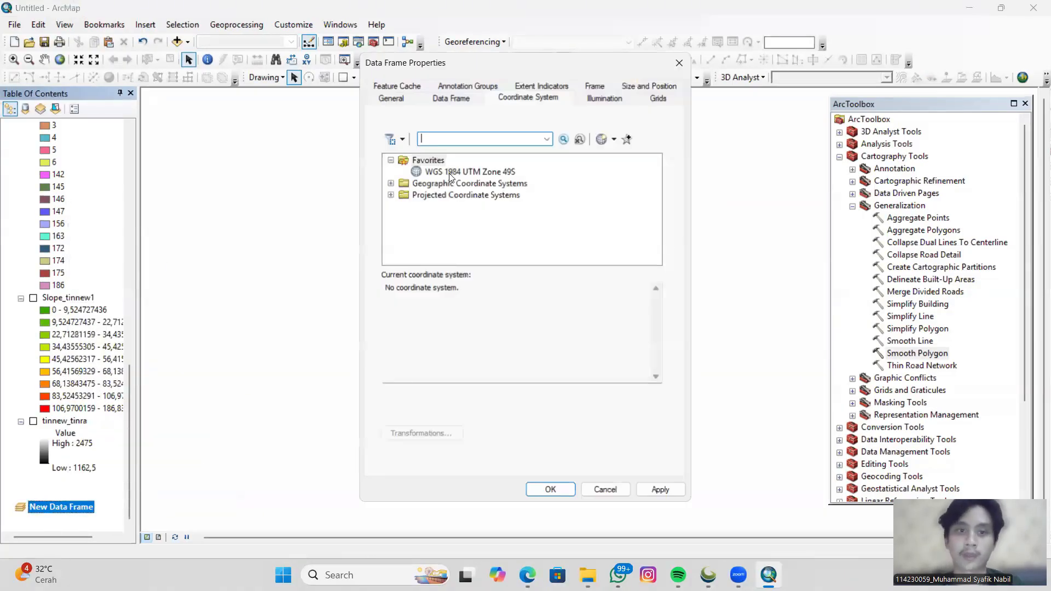
click(465, 172)
click(551, 491)
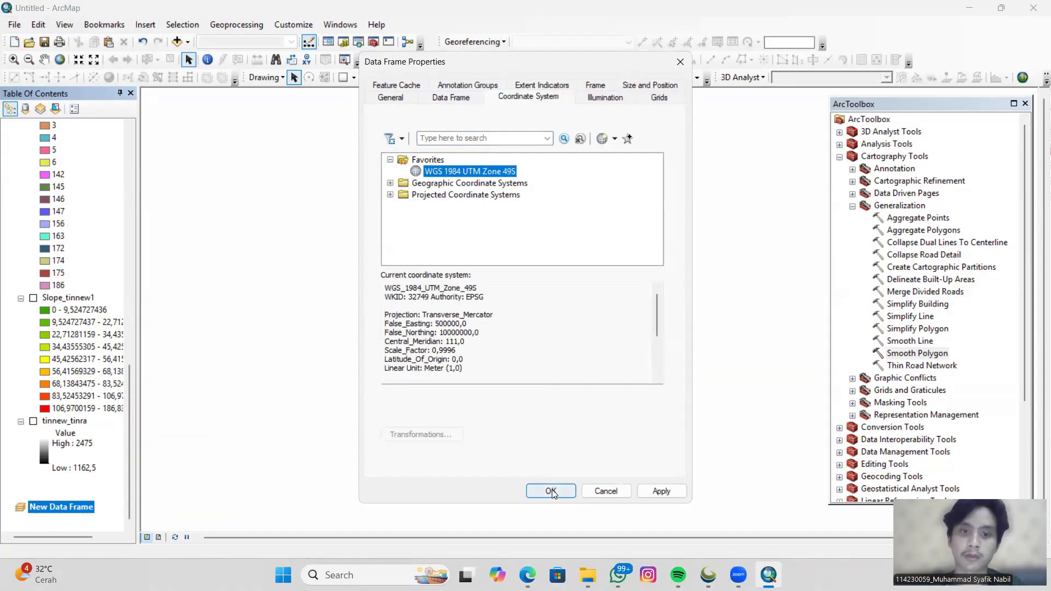
Add PG1.shp from the Sayatan new folder to the new data frame, accepting its missing spatial reference.
right_click(73, 509)
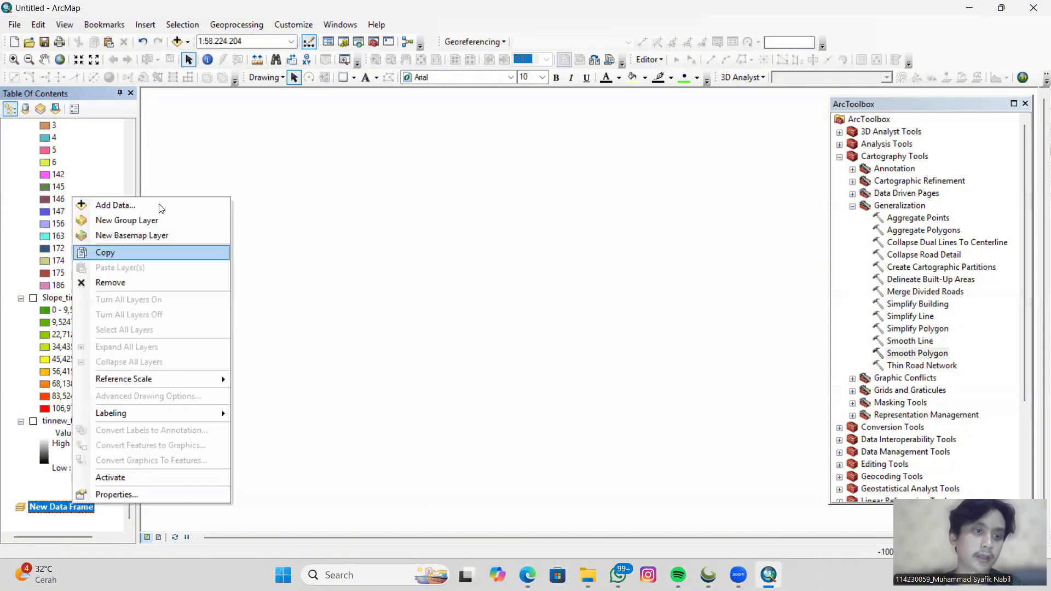
click(190, 206)
double_click(400, 227)
click(387, 215)
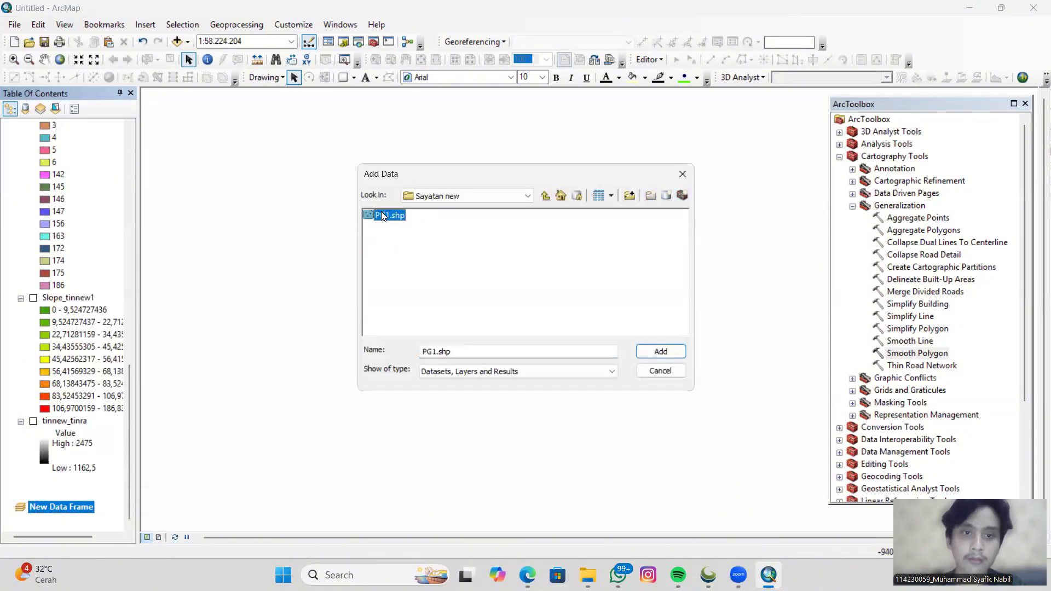
click(668, 351)
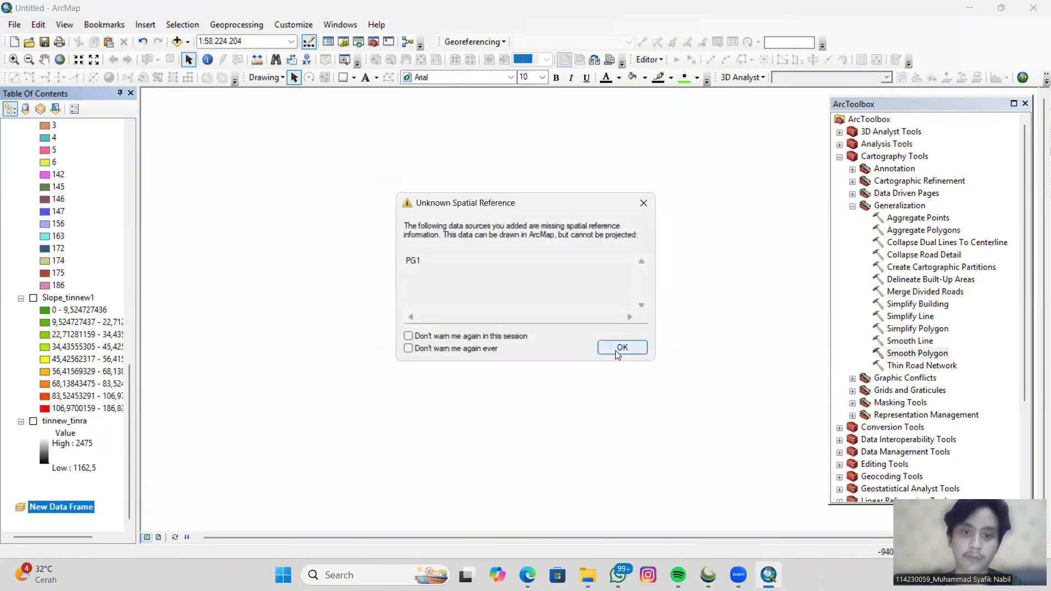
click(620, 346)
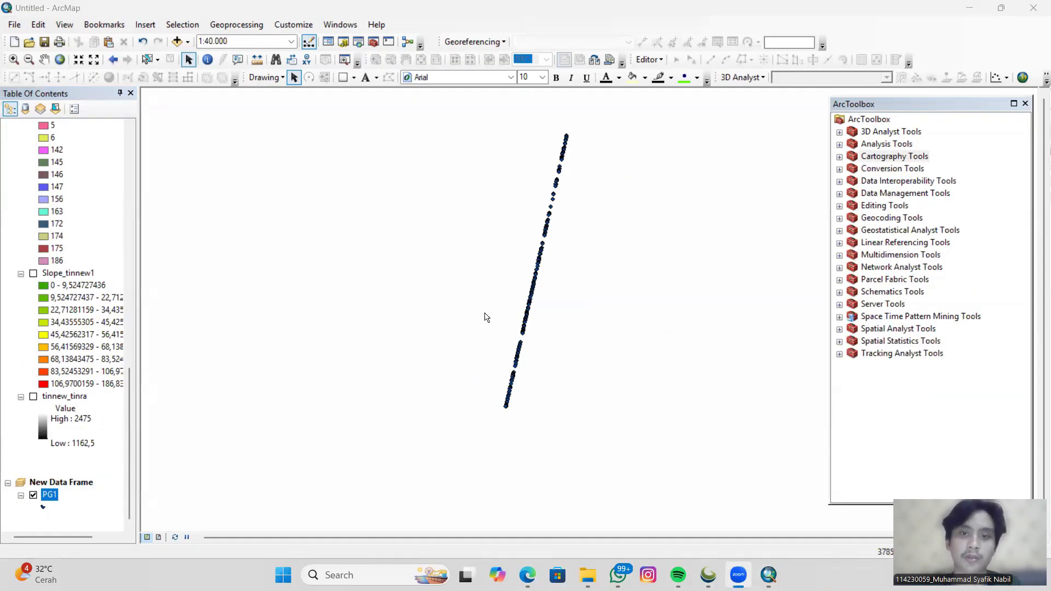
Open the attribute table of the PG1 layer.
right_click(57, 497)
click(55, 507)
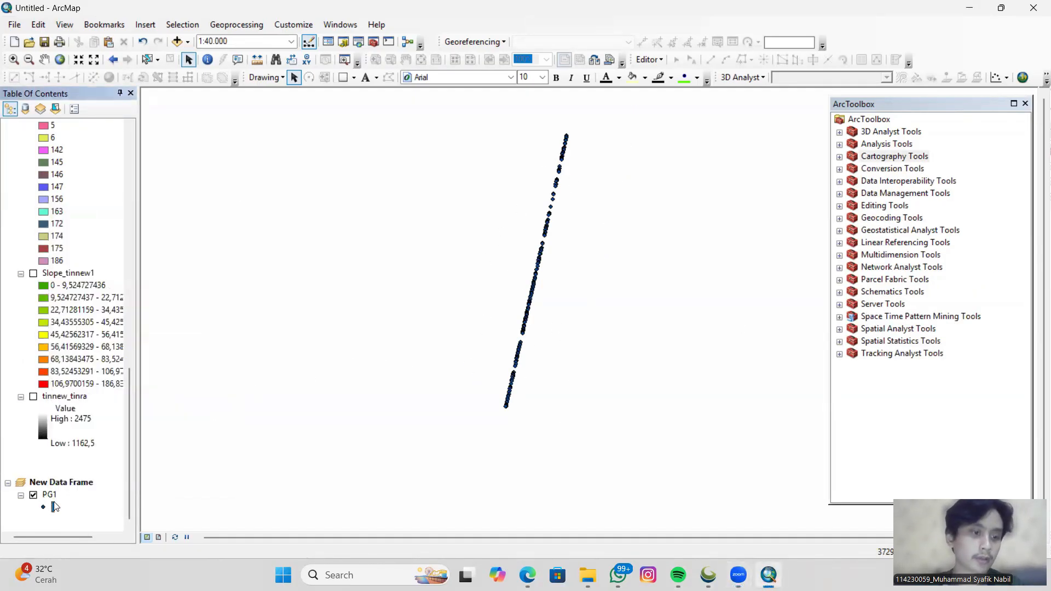
right_click(52, 496)
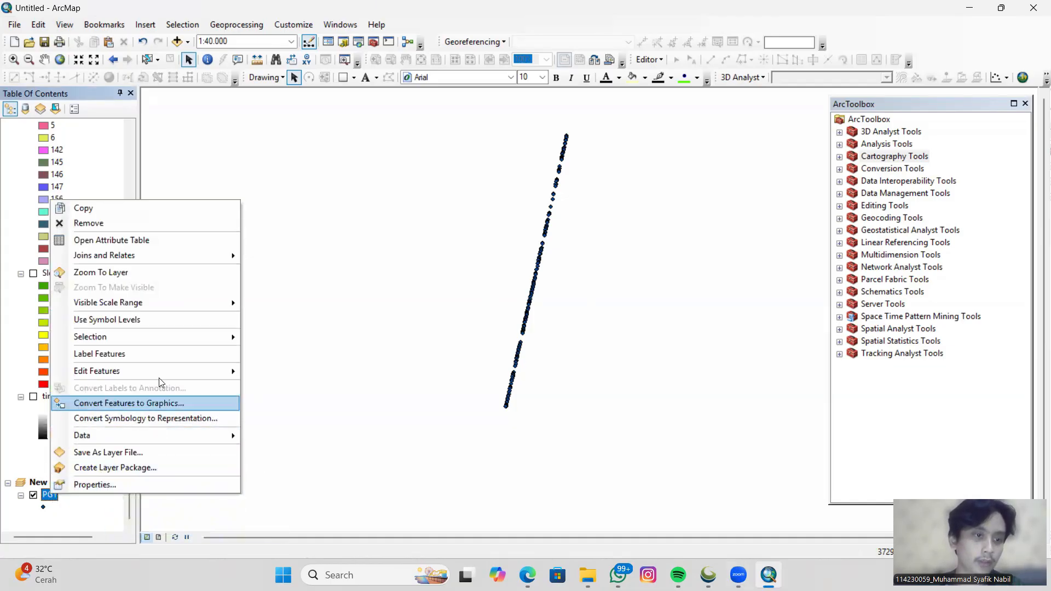
click(176, 240)
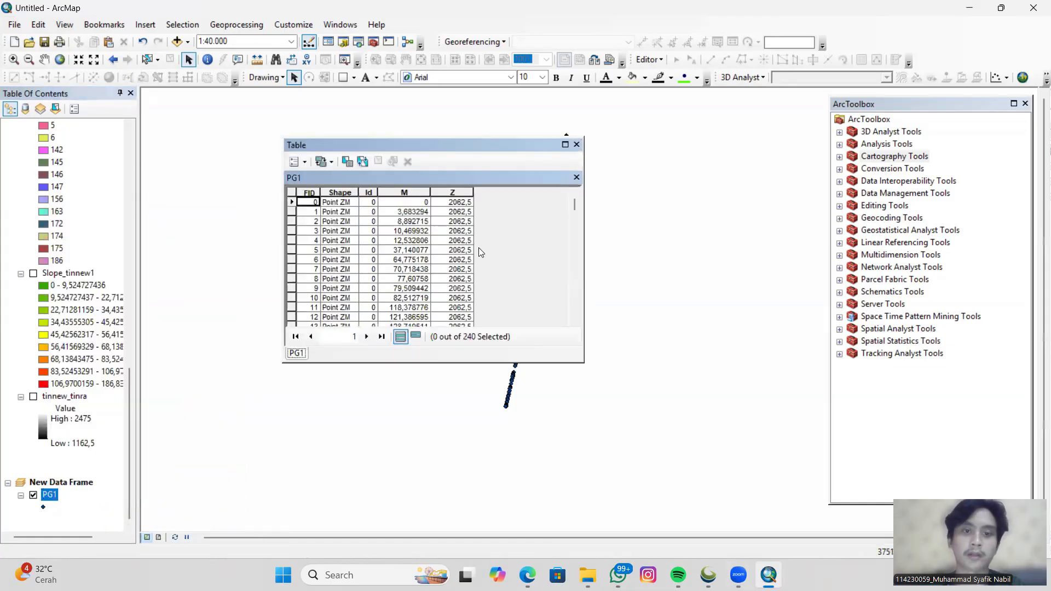
Export all PG1 records as the dBASE table Tabel.dbf in the Sayatan new folder, add it to the map and close the attribute table.
click(293, 160)
click(351, 464)
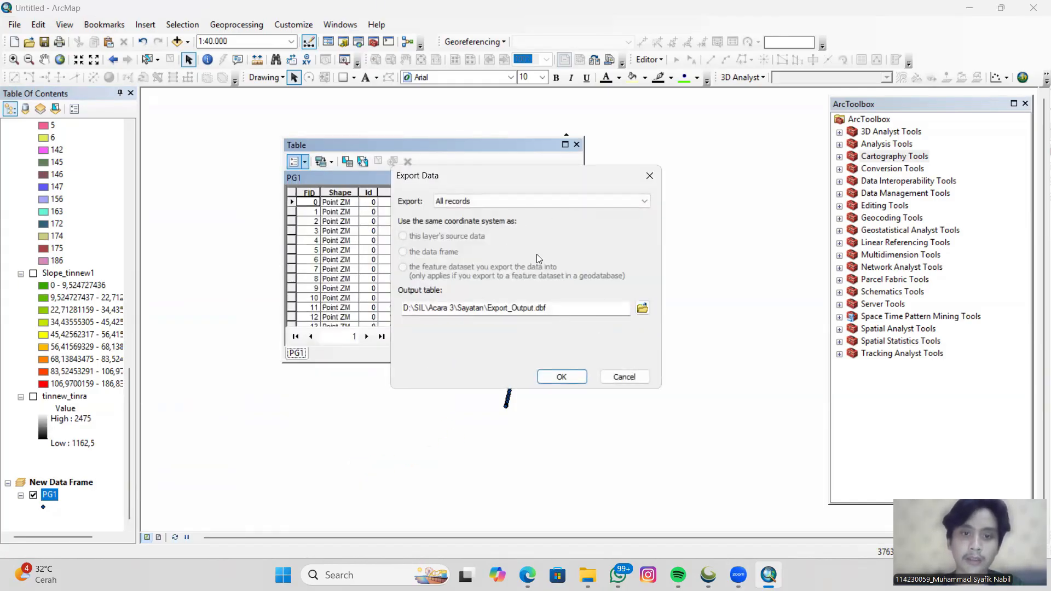
click(642, 309)
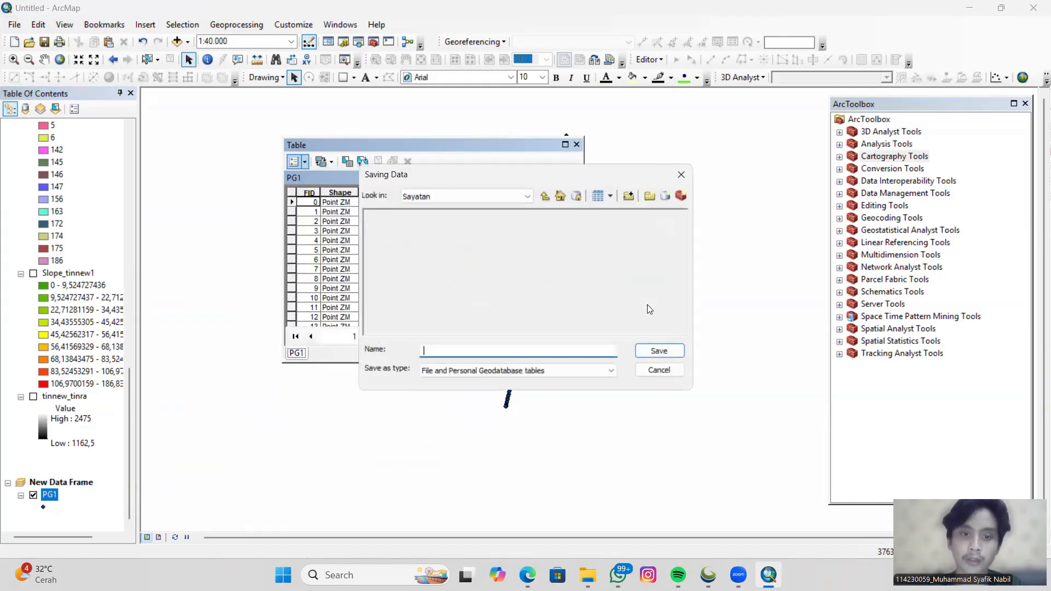
double_click(511, 350)
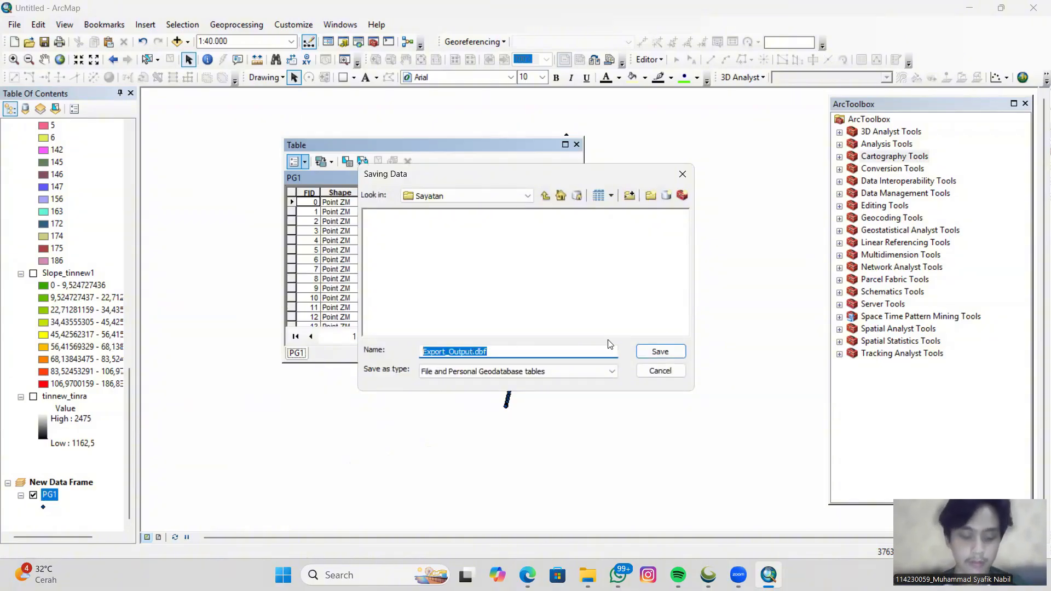
text(S)
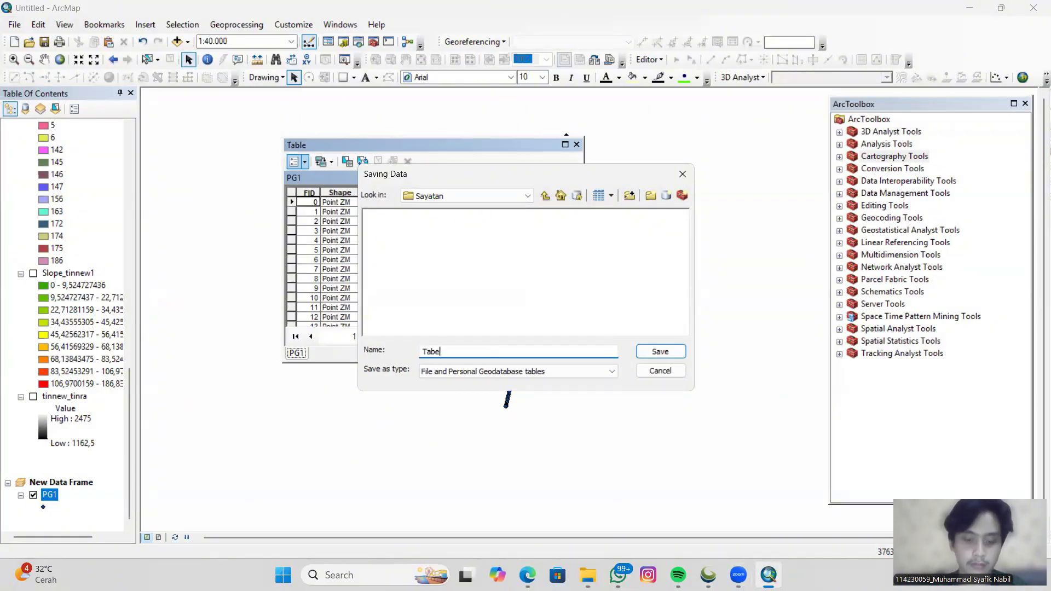
click(523, 196)
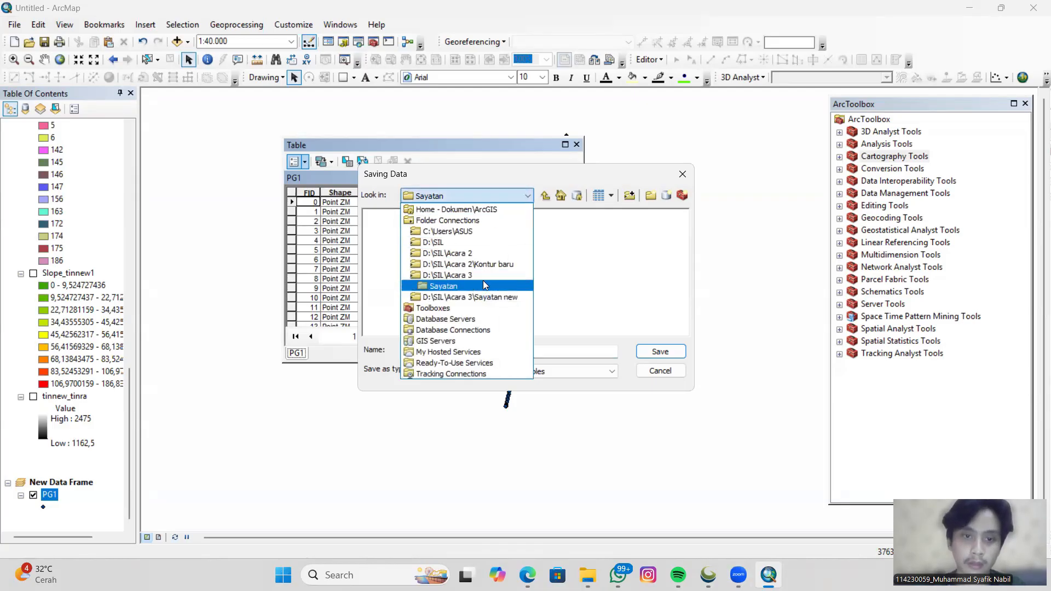
click(463, 297)
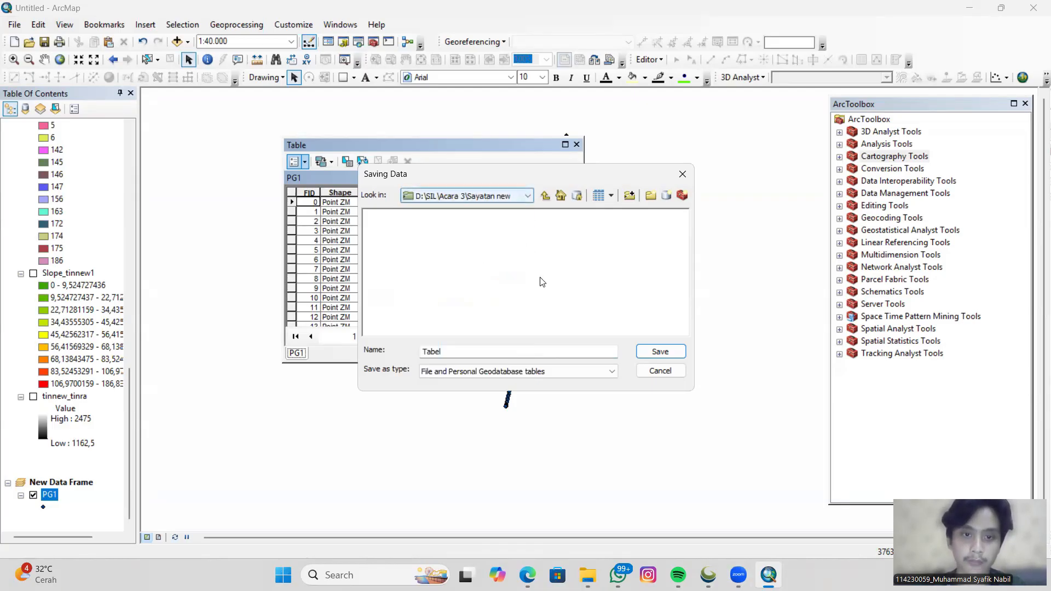
click(611, 371)
click(453, 392)
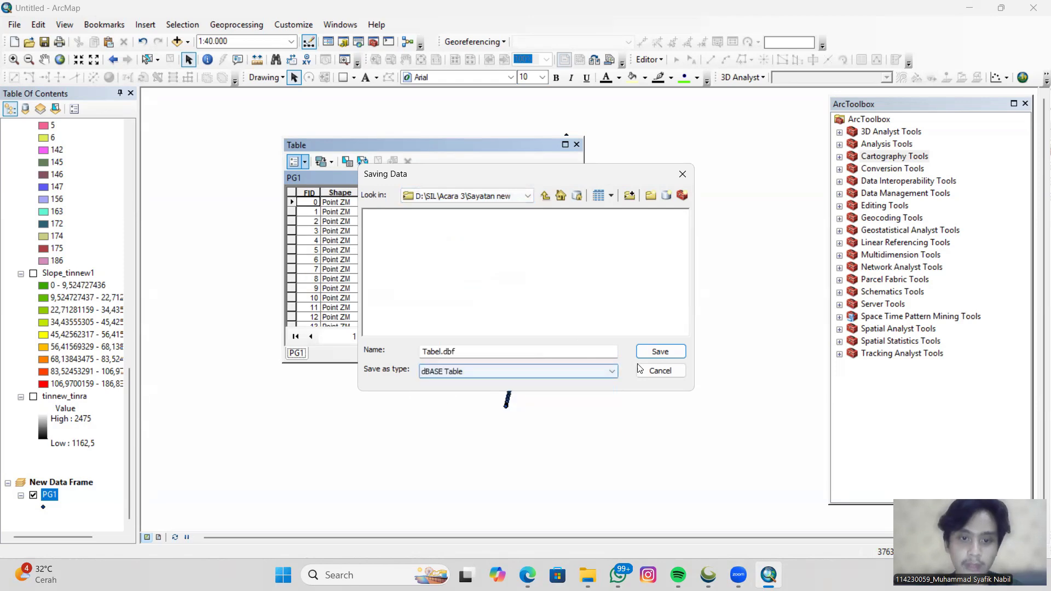
click(677, 355)
click(561, 377)
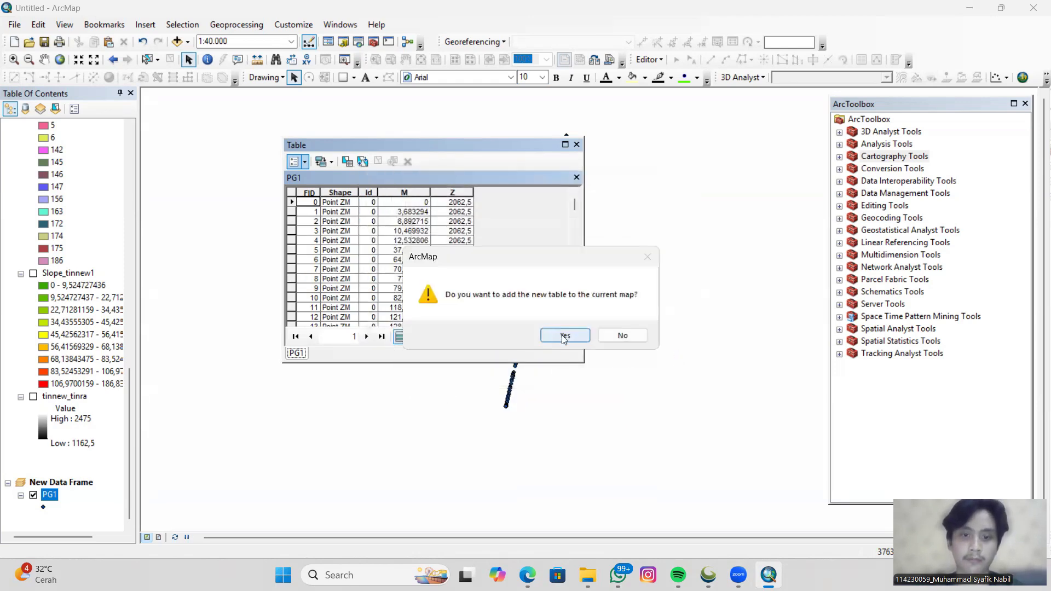
click(565, 335)
click(576, 144)
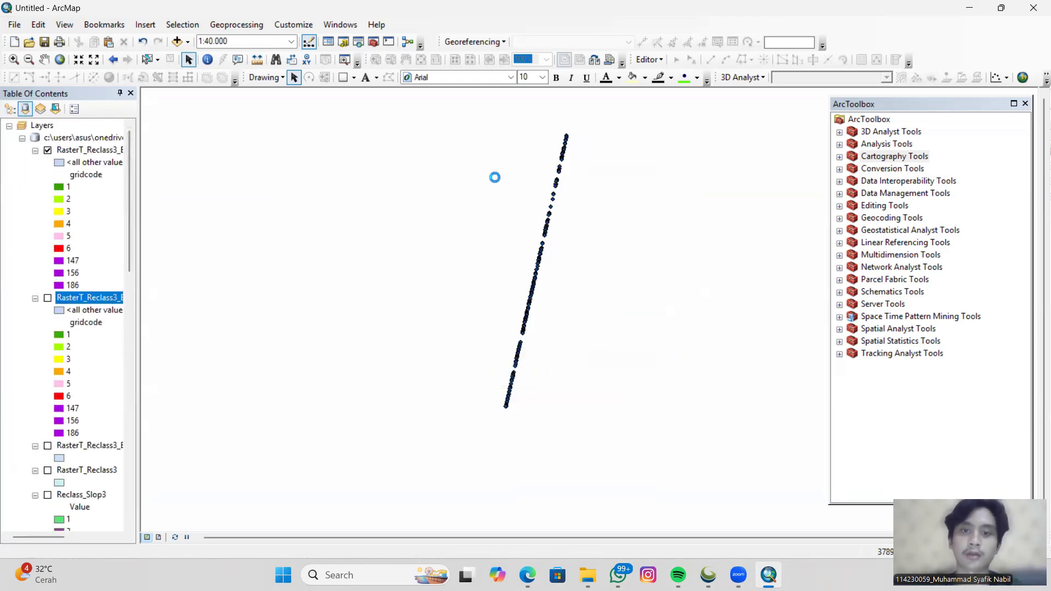
scroll(61, 415, down, 15)
click(67, 507)
right_click(67, 506)
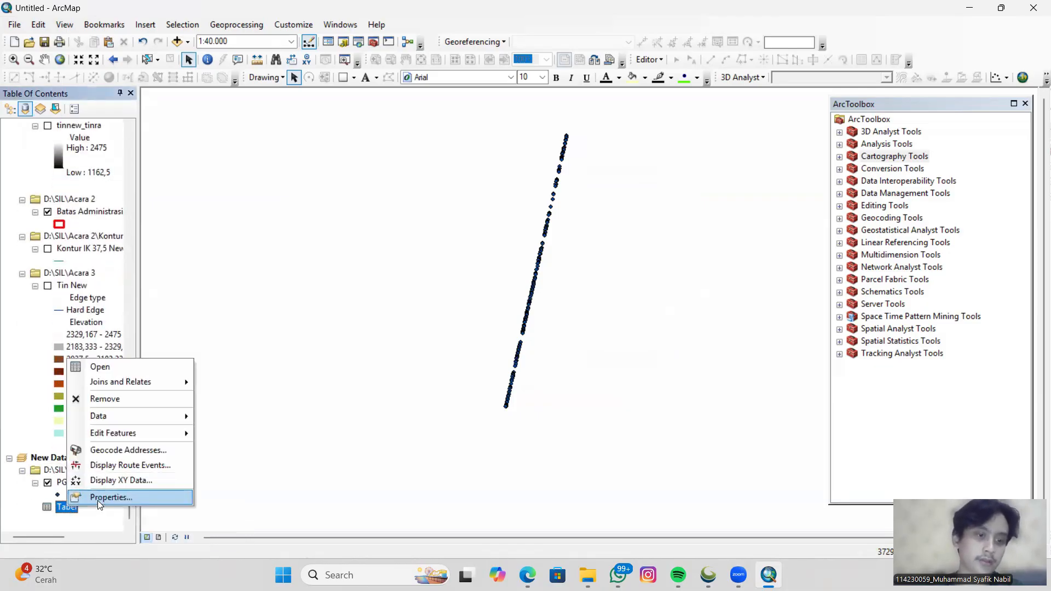
click(100, 498)
click(742, 105)
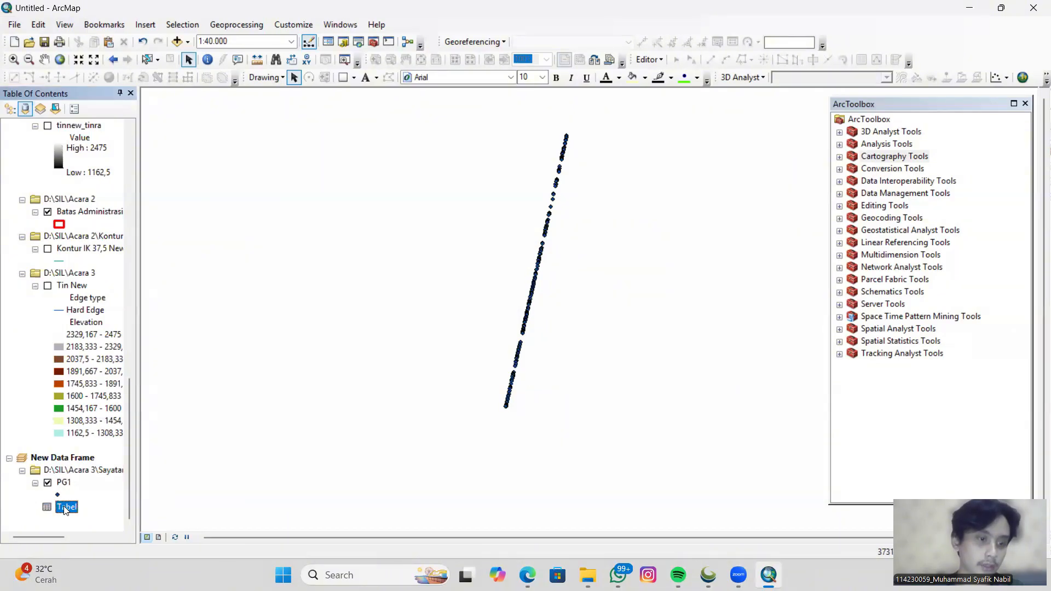
Display the Tabel table as XY data with M as the X field and Z as the Y field.
right_click(64, 509)
click(118, 481)
click(622, 200)
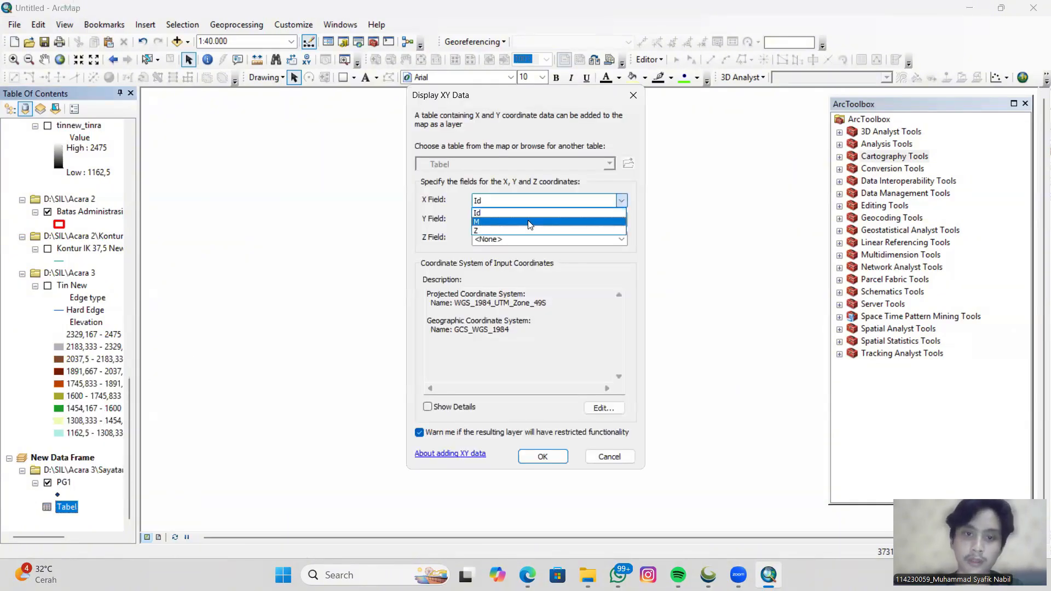
click(530, 222)
click(622, 219)
click(518, 246)
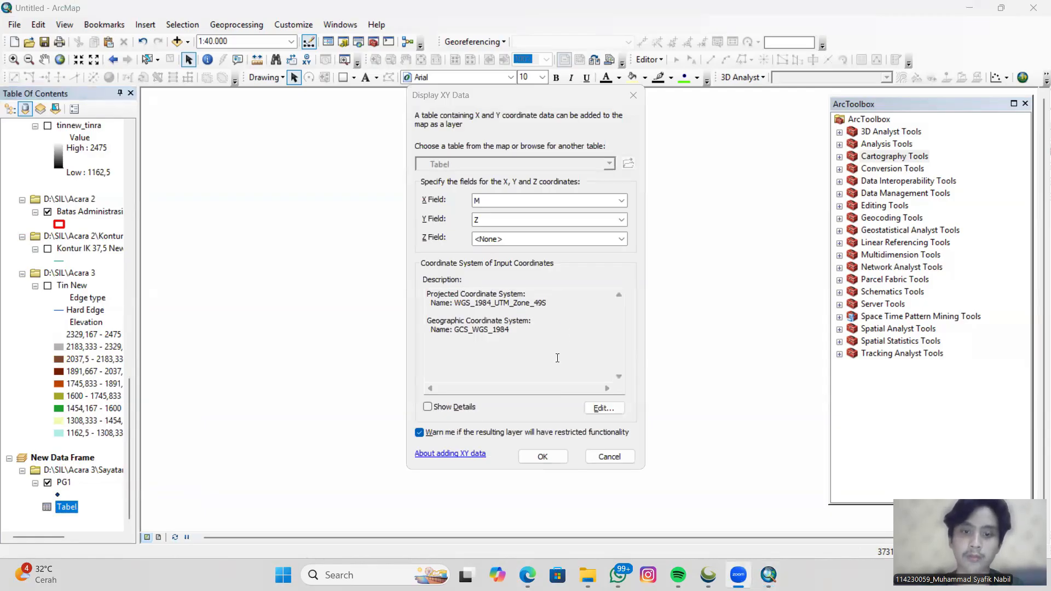
click(545, 456)
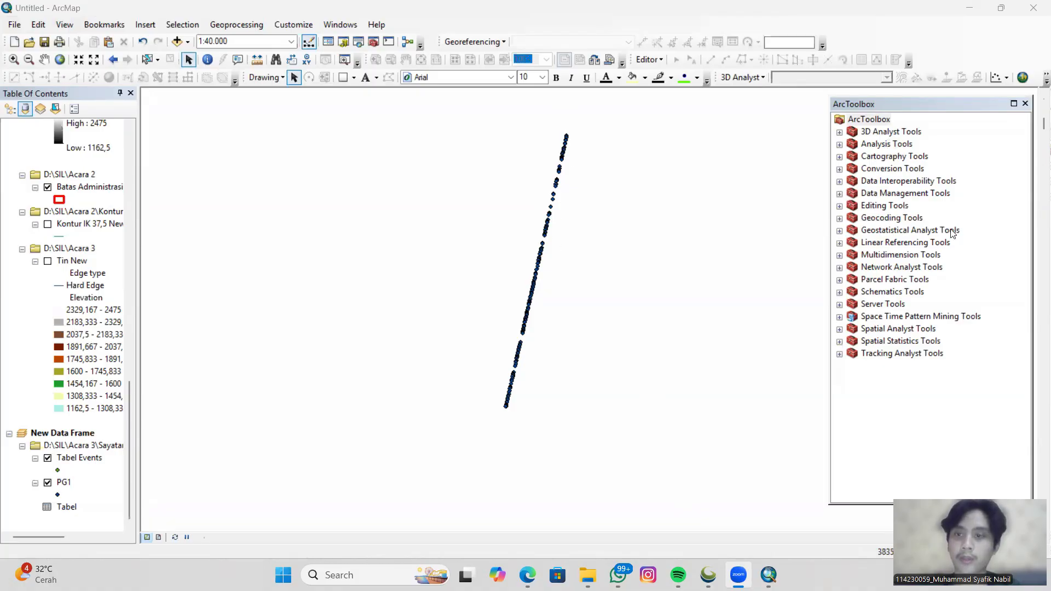
Convert the Tabel Events points to a line with Points To Line, saving the output as Sayatan in the Sayatan new folder.
click(840, 194)
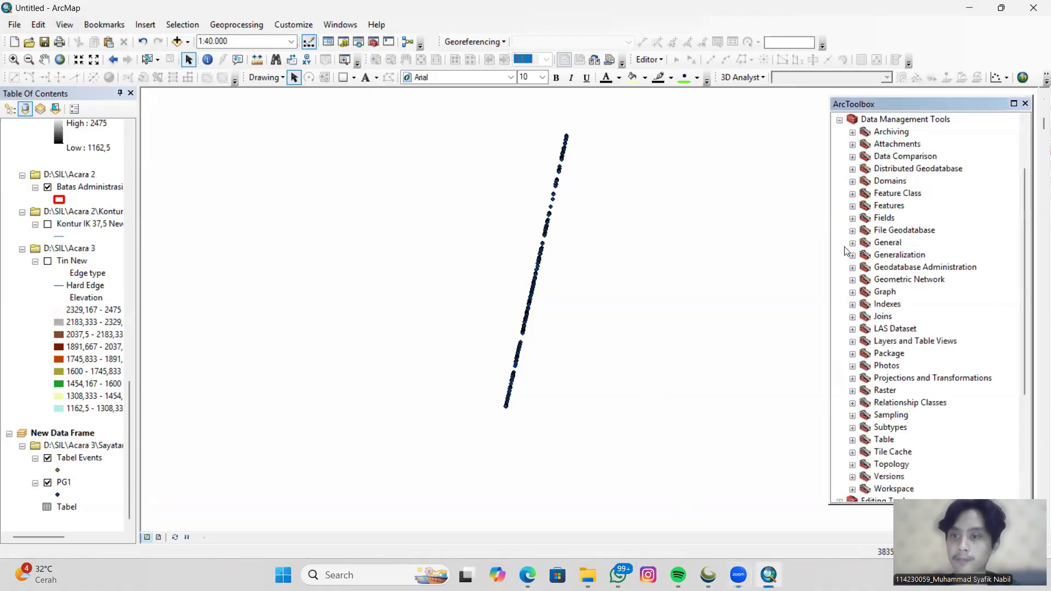
click(852, 209)
double_click(912, 402)
click(356, 65)
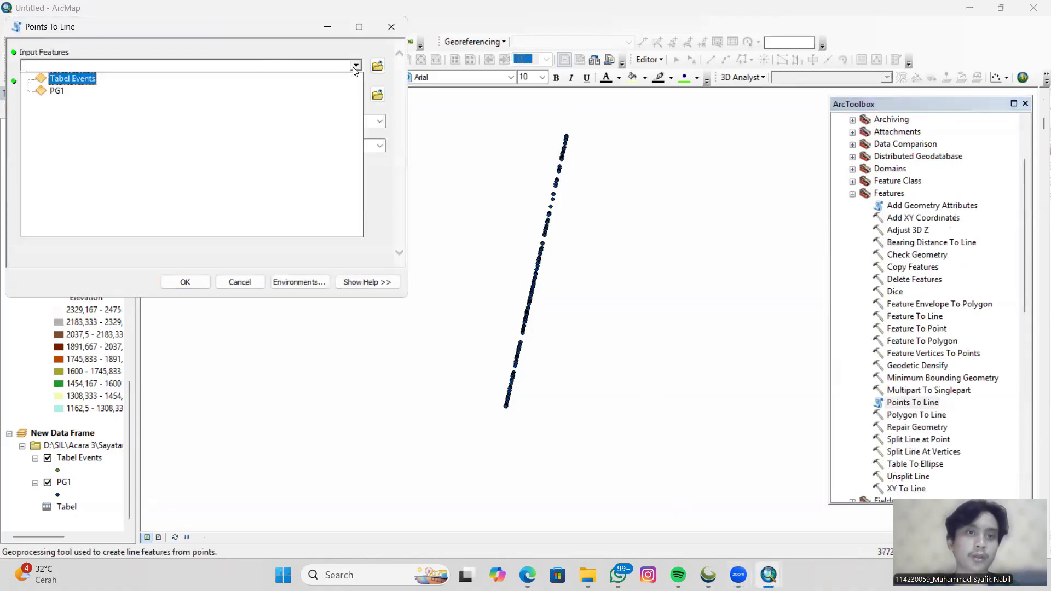
click(90, 78)
click(378, 95)
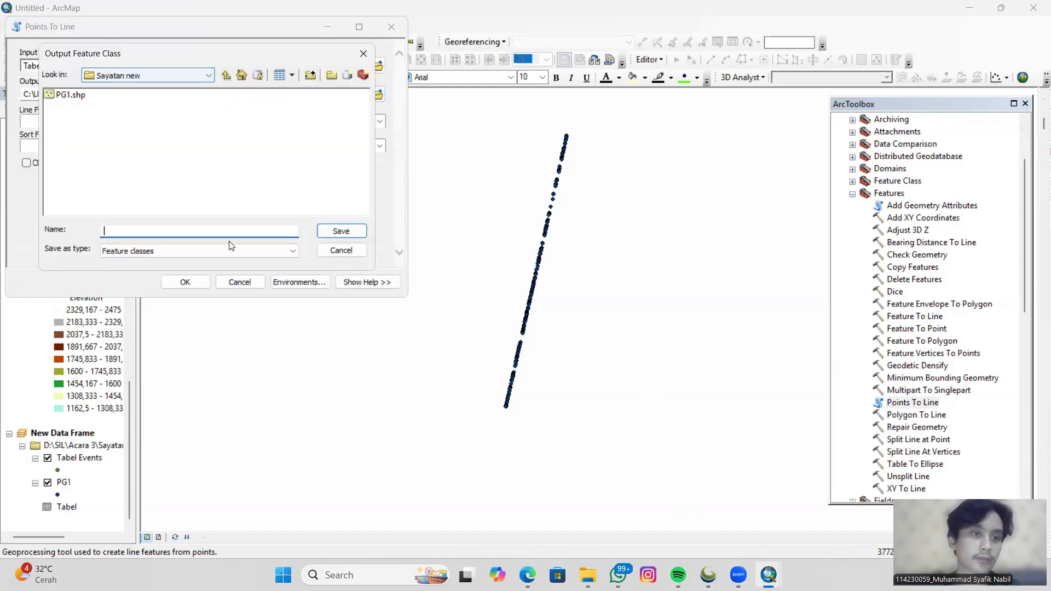
click(339, 236)
click(185, 282)
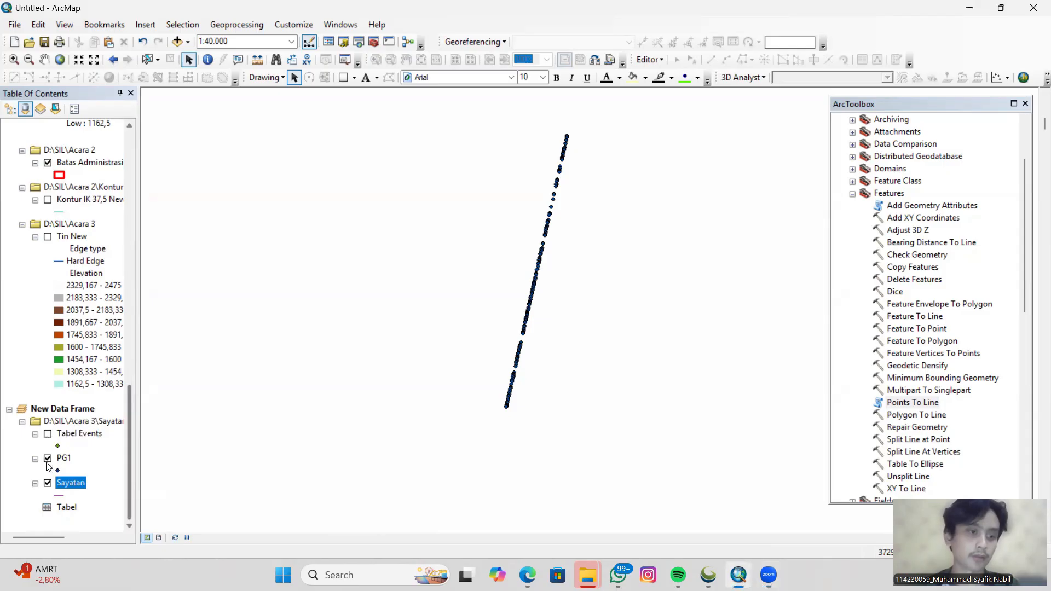
Hide the PG1 layer and zoom to the Sayatan layer to view the full profile line.
click(48, 460)
right_click(91, 485)
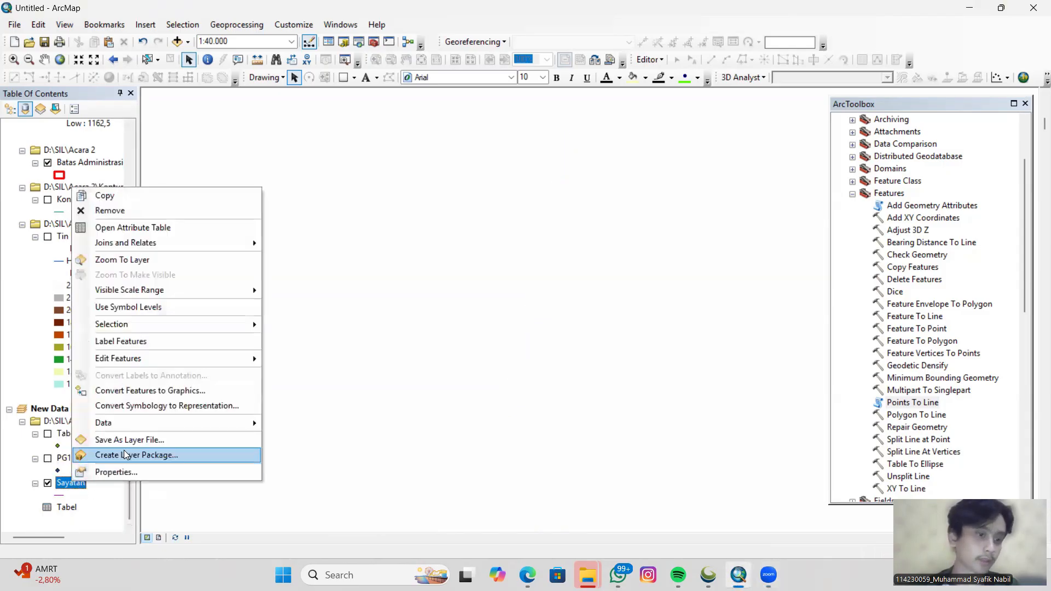
click(164, 258)
scroll(469, 347, up, 2)
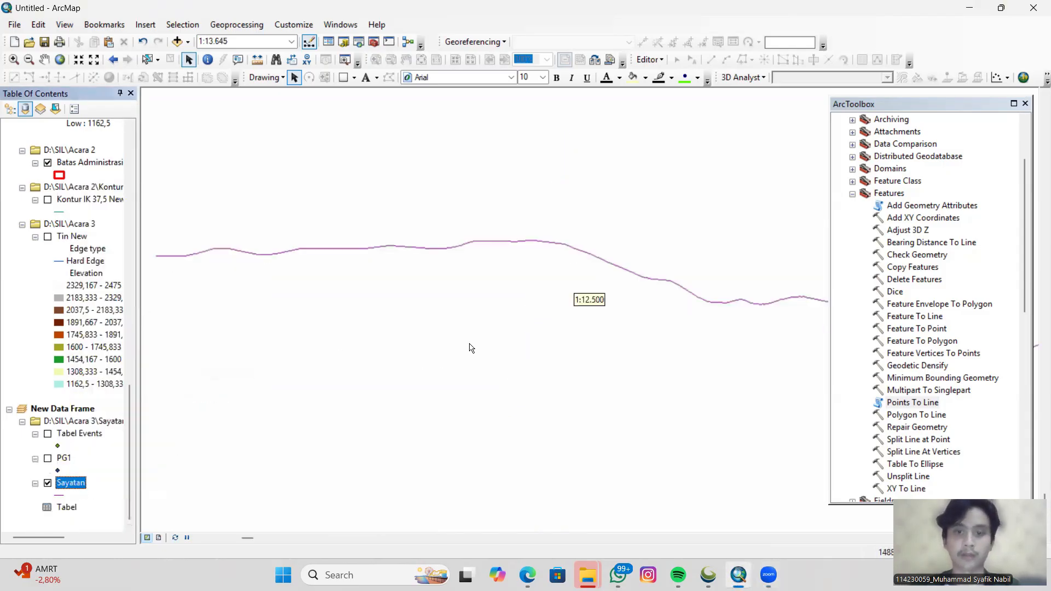
drag(397, 345, 342, 338)
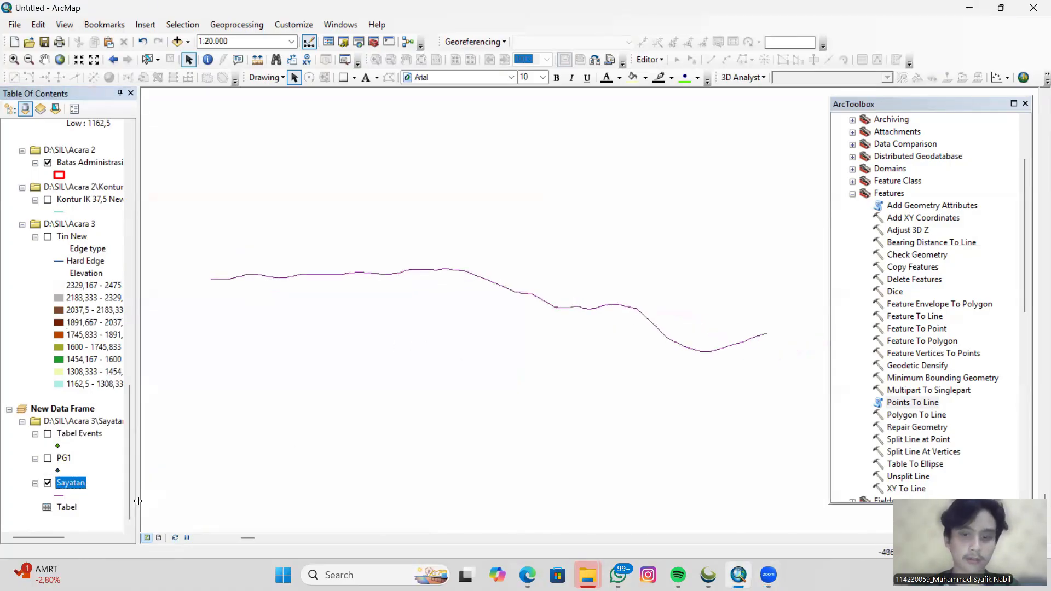
Switch to layout view and move the profile's data frame below the slope map.
click(159, 538)
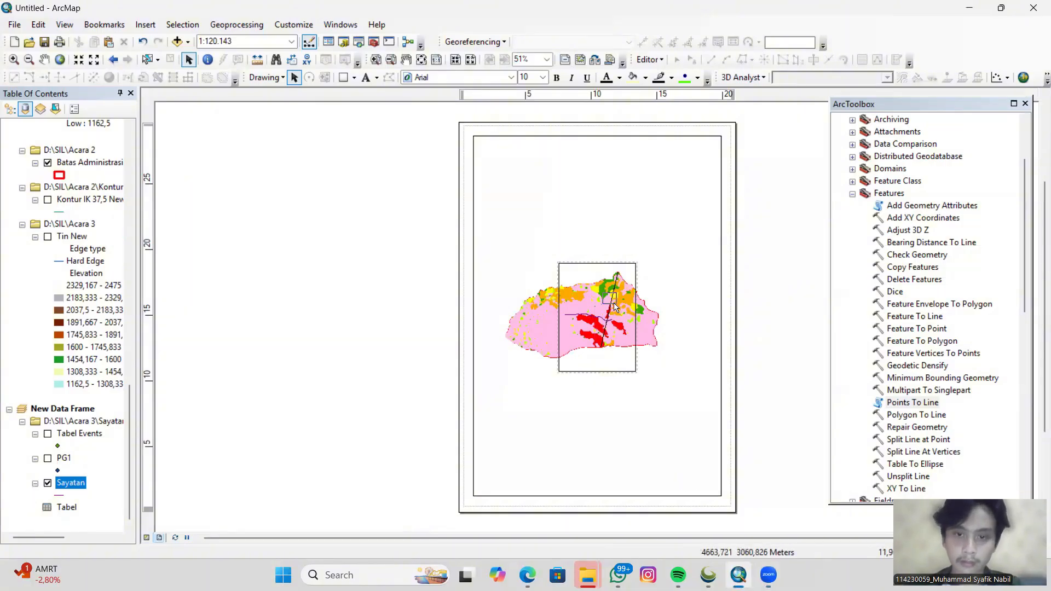
click(576, 369)
drag(577, 369, 510, 480)
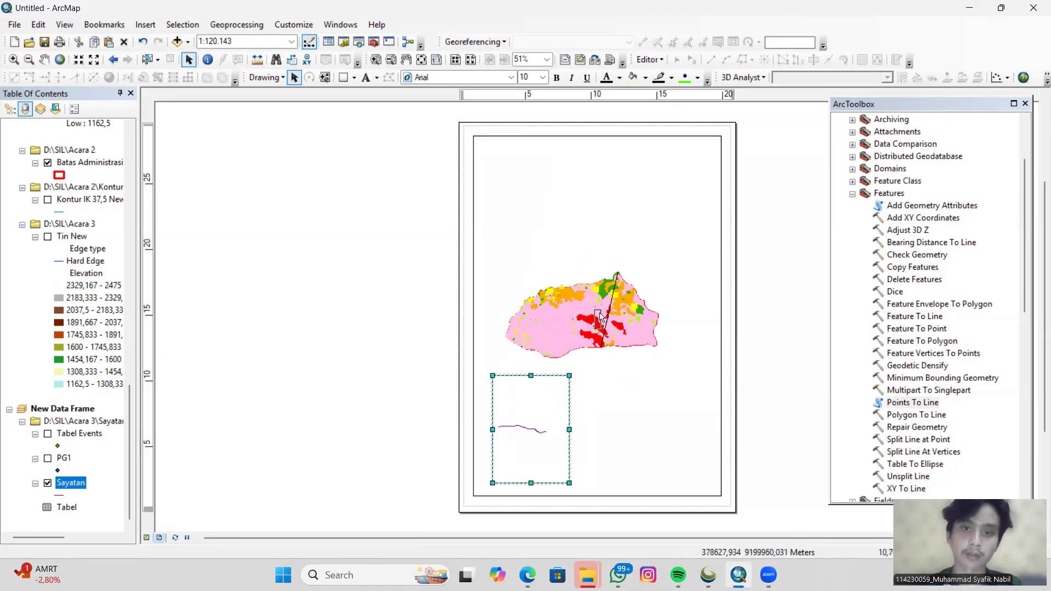
Shorten the slope map's data frame to the upper half of the page and shift the profile frame up beneath it.
click(602, 356)
drag(606, 385, 603, 321)
click(546, 423)
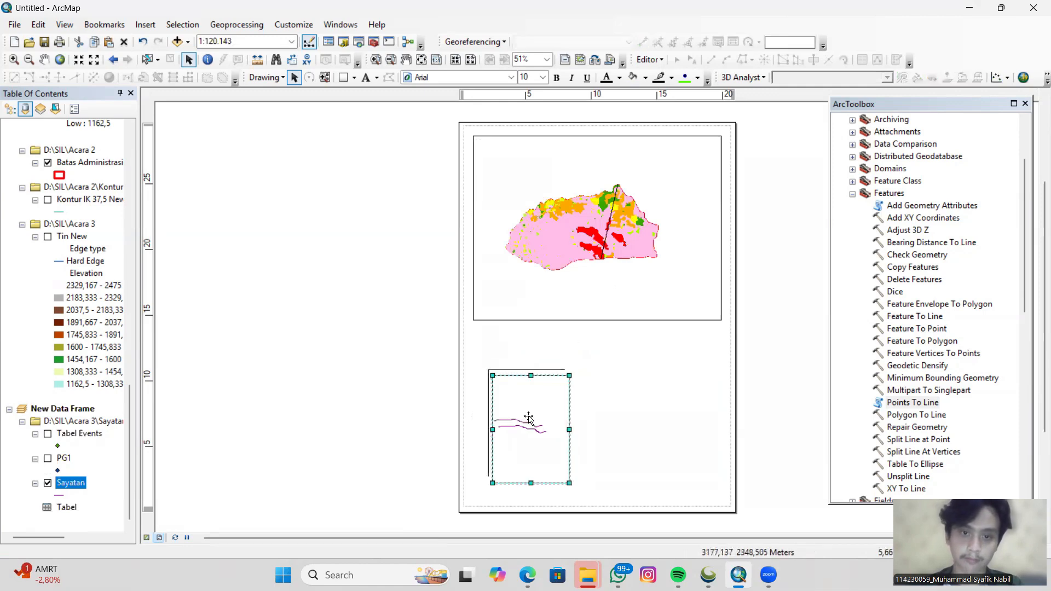
Try scales of 1:80.000 and 1:90.000 for the slope map's data frame.
click(637, 281)
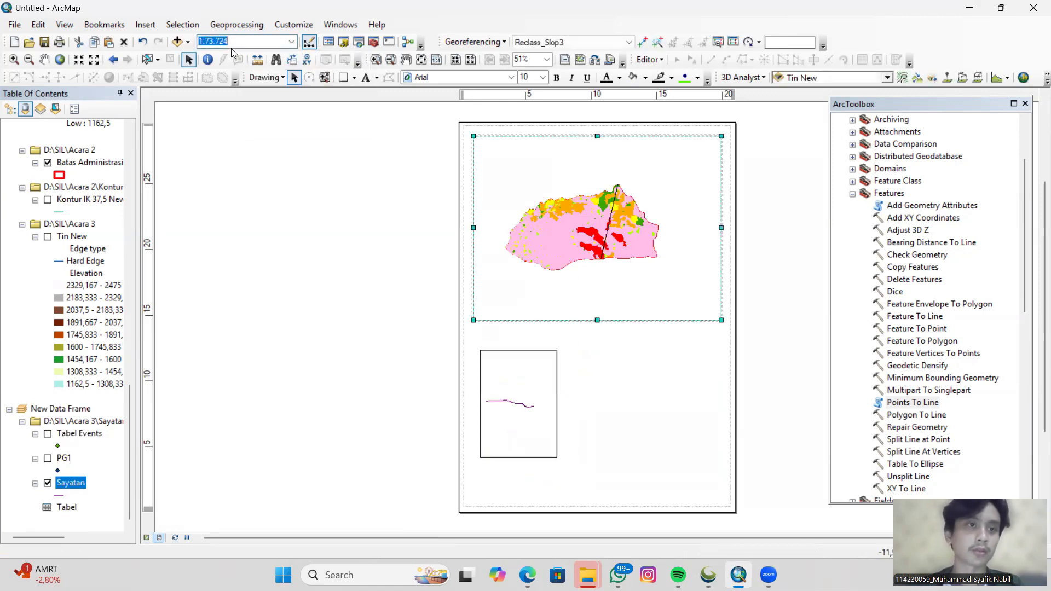
key(BackSpace)
key(BackSpace)
key(BackSpace)
key(BackSpace)
key(BackSpace)
key(BackSpace)
text(80)
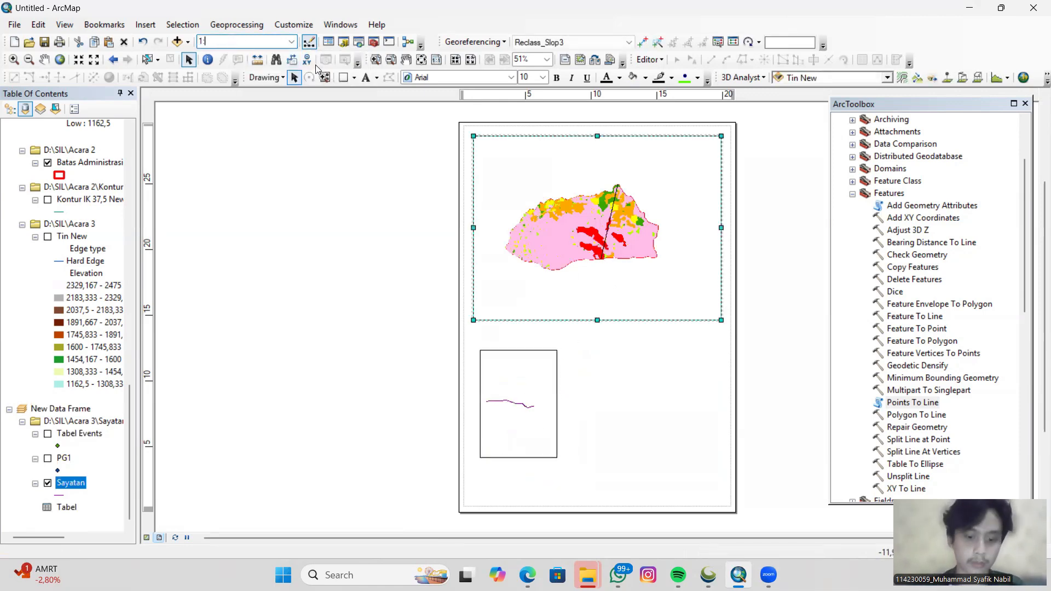
text(000)
key(Return)
click(257, 42)
text(1:90000)
key(Return)
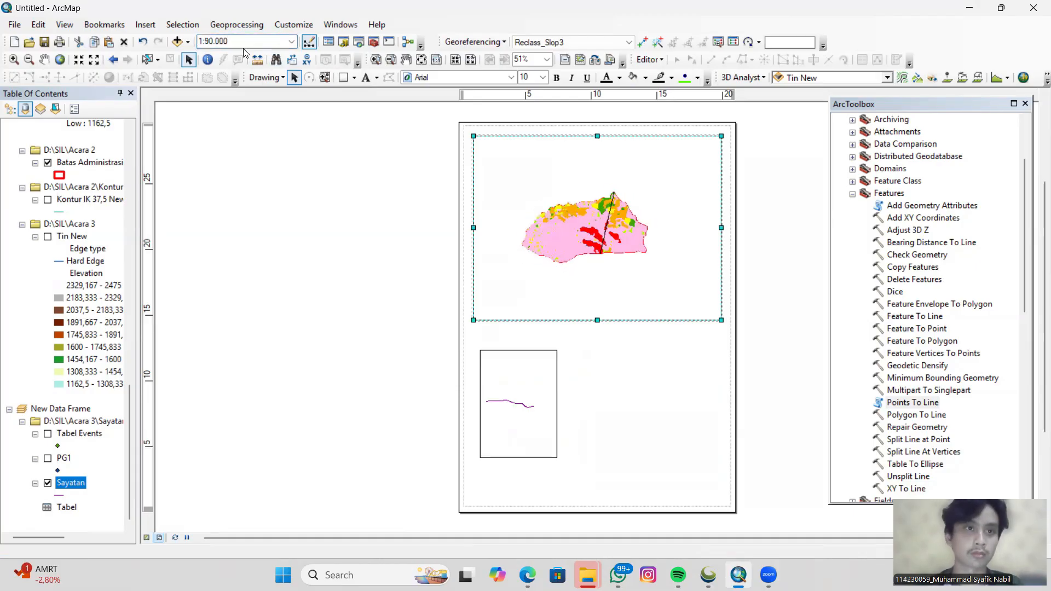
Set the slope map's scale to 1:50.000 and center the map within its data frame.
click(223, 44)
text(1:50000)
key(Return)
click(44, 59)
drag(595, 227, 617, 229)
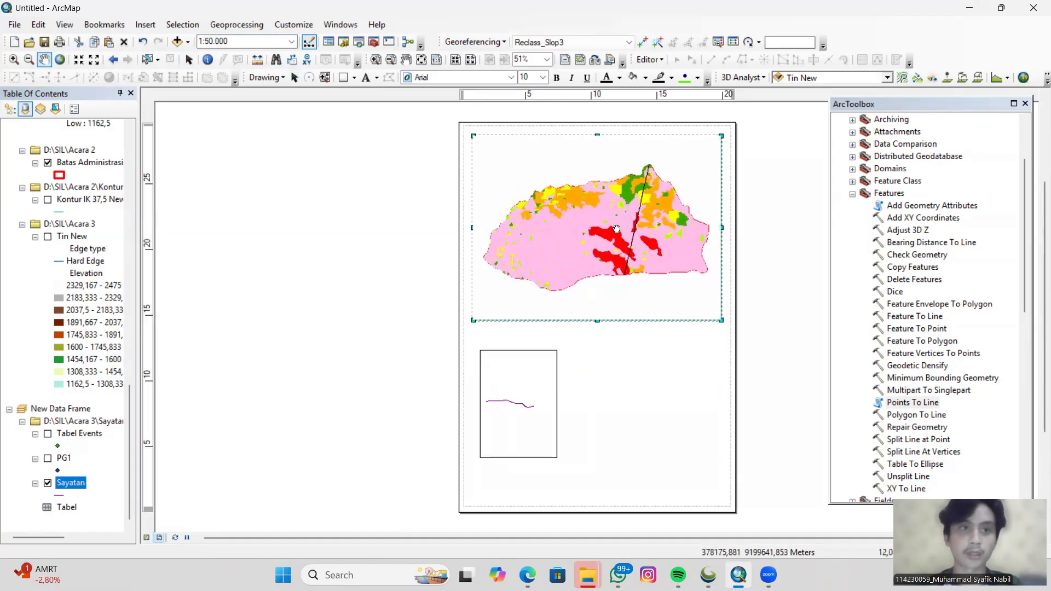
click(186, 61)
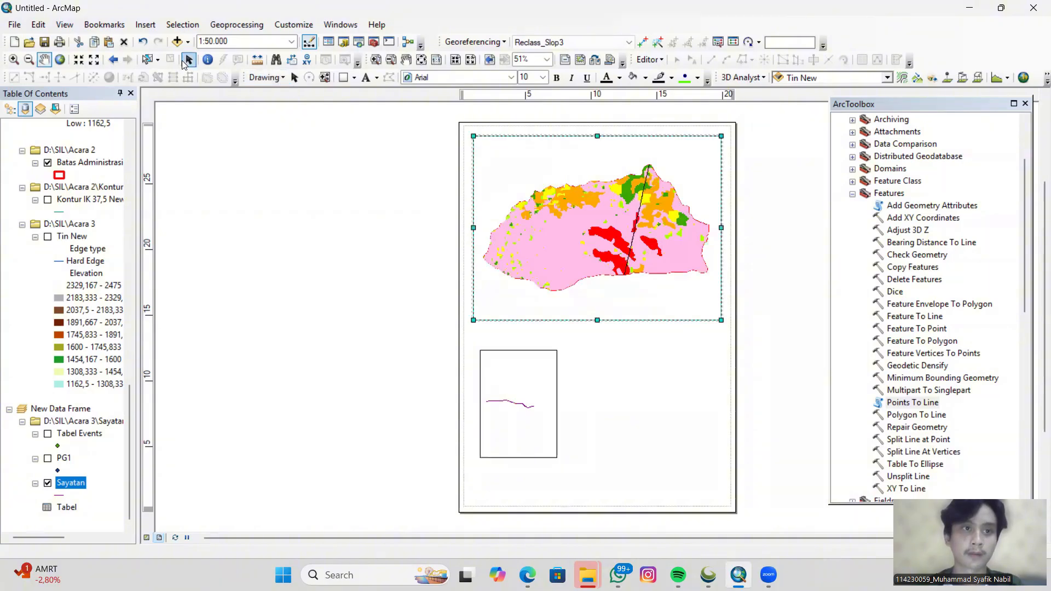
Set the scale of the profile's data frame to 1:50.000.
click(542, 405)
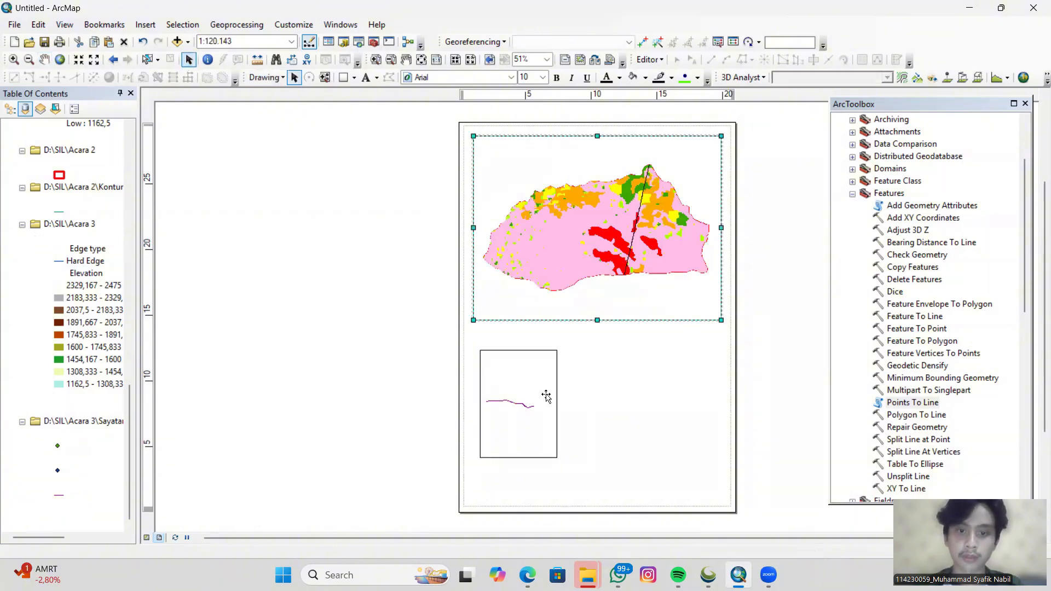
click(241, 42)
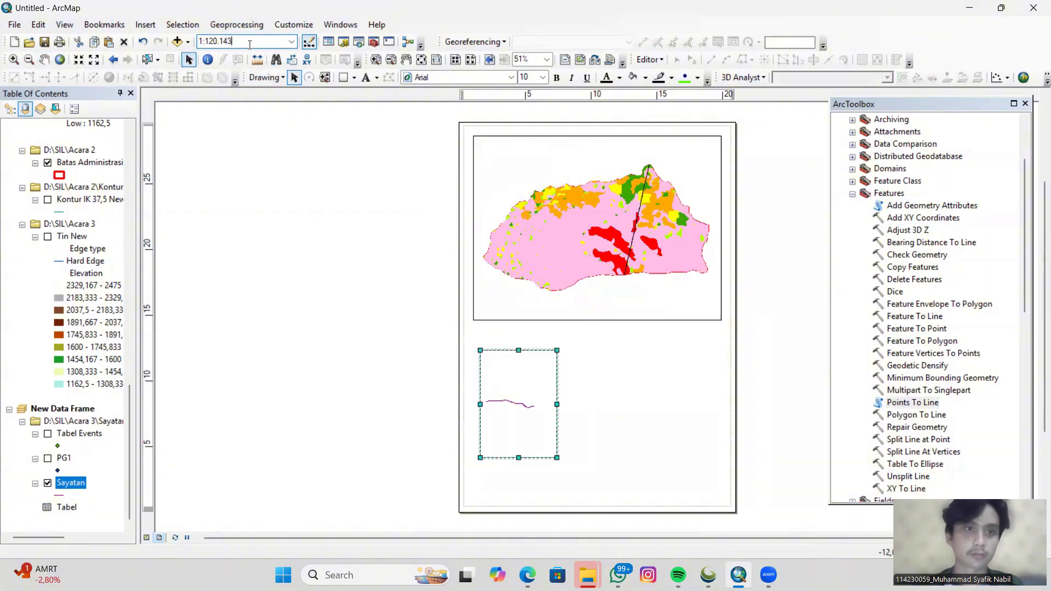
text(1:50.000)
key(Return)
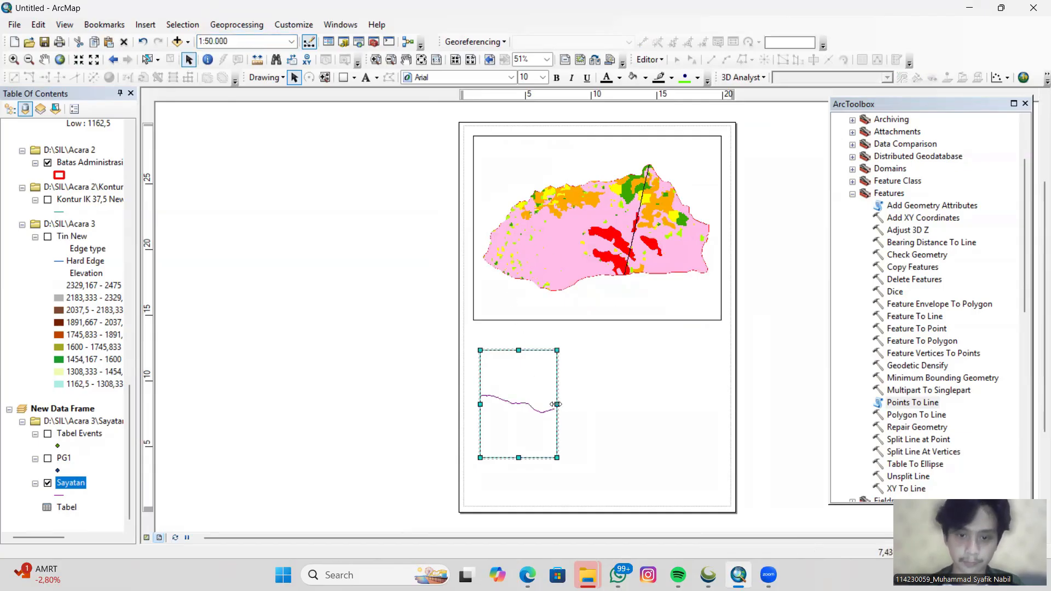
Resize the profile's data frame to the slope map frame's width and fit it into the page's lower part.
drag(557, 405, 722, 415)
drag(553, 351, 551, 388)
scroll(585, 257, up, 2)
click(579, 268)
drag(567, 282, 566, 307)
click(563, 333)
scroll(563, 323, down, 4)
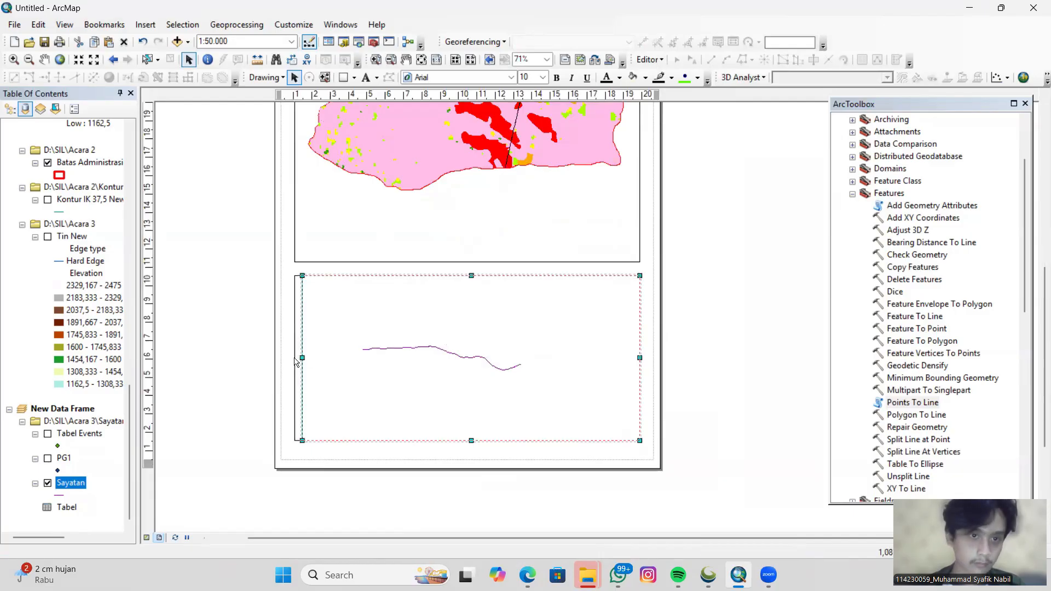
Change the Sayatan layer's line color to black.
click(60, 495)
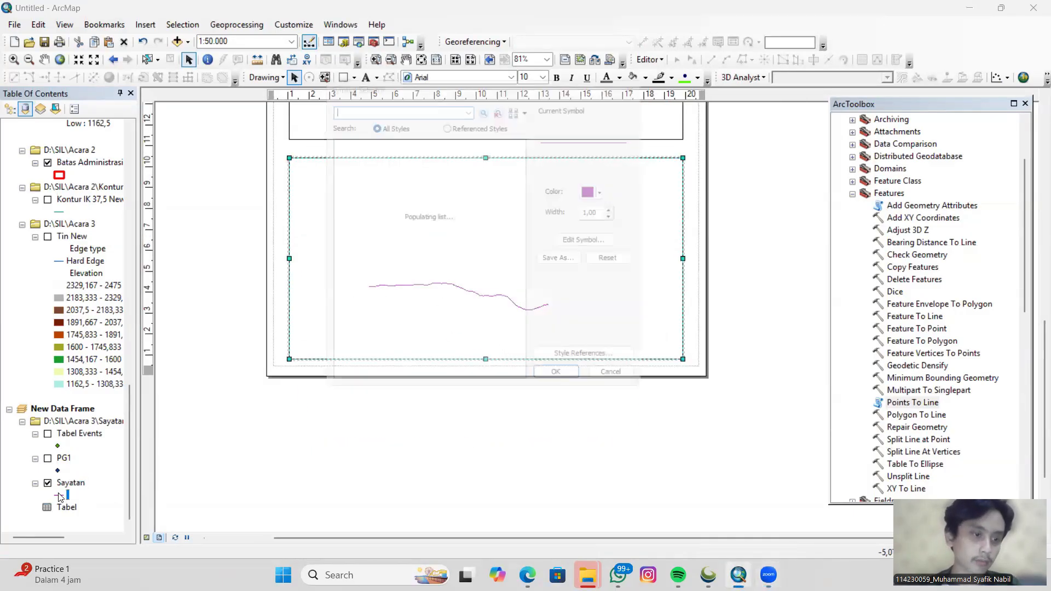
click(608, 191)
click(604, 340)
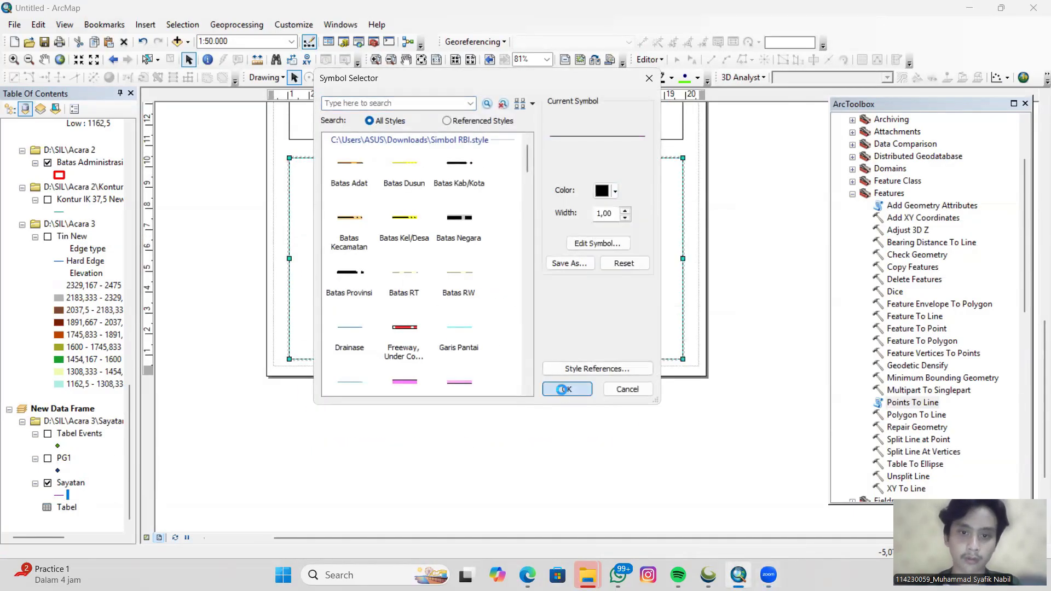
click(567, 389)
Open the reference grid settings of the profile's data frame.
right_click(471, 294)
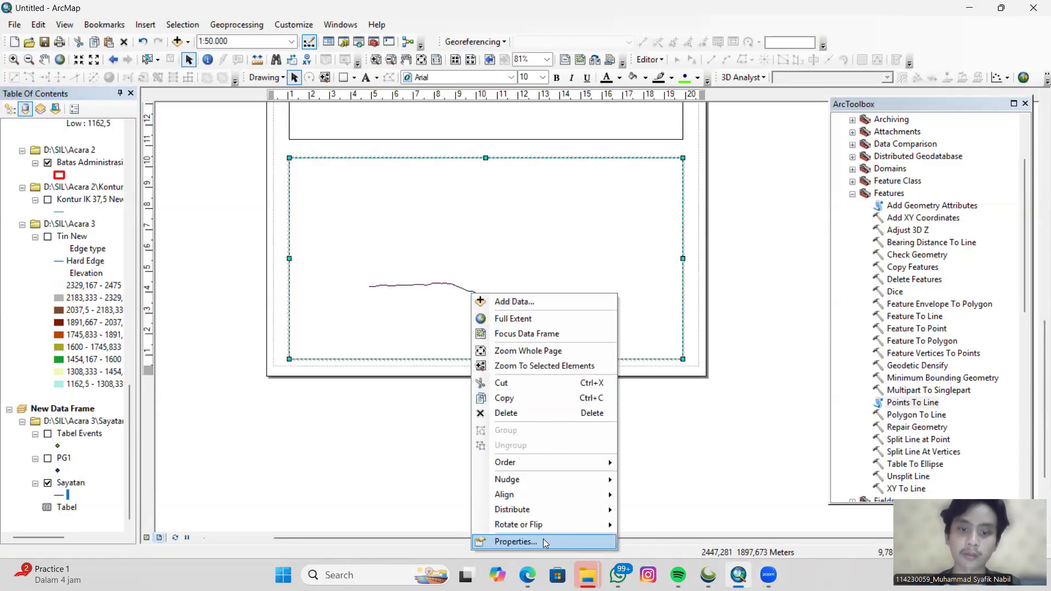
click(545, 543)
click(613, 155)
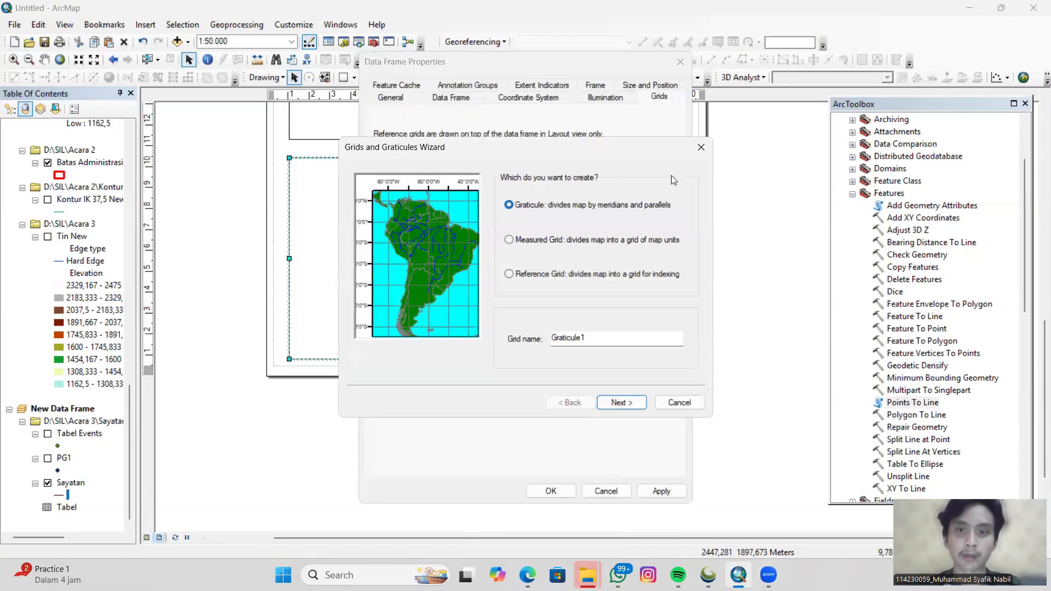
click(702, 148)
double_click(427, 155)
click(661, 105)
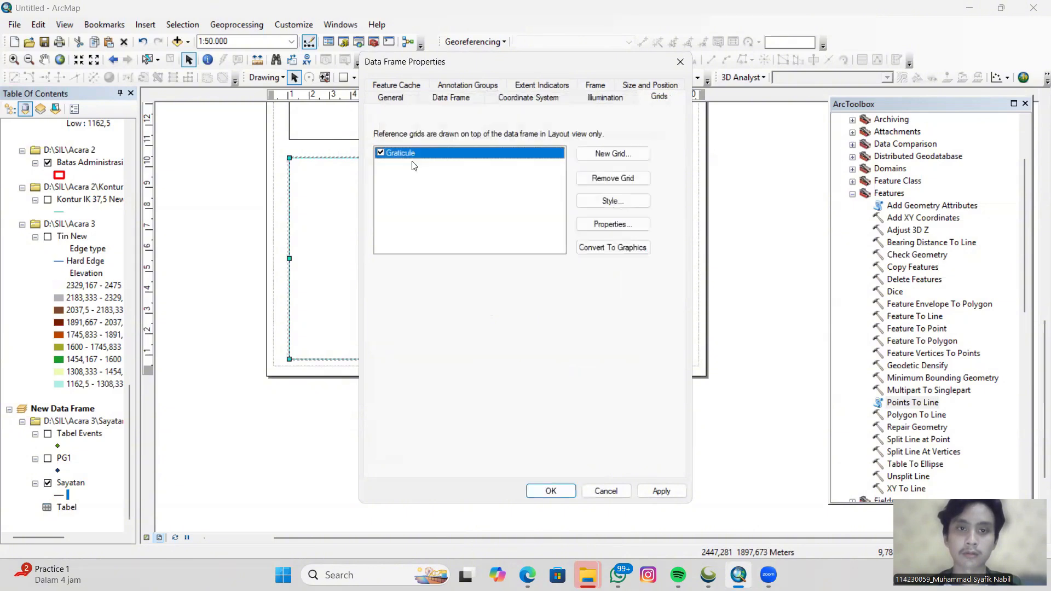
Create a labels-only measured grid for the profile's data frame with intervals of 1000 m on X and 900 m on Y.
click(613, 154)
click(508, 240)
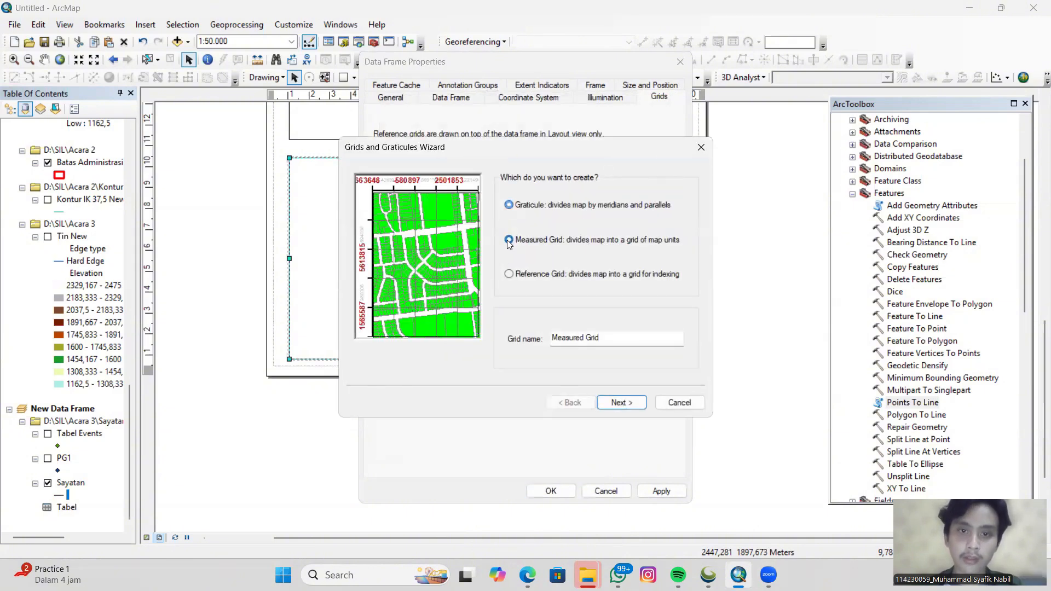
click(622, 403)
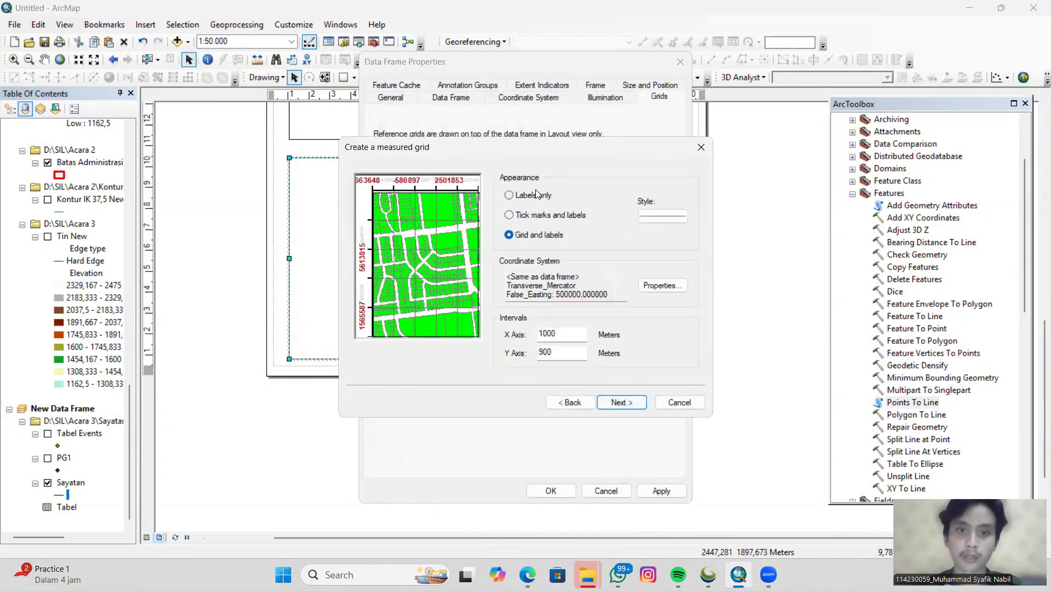
click(509, 196)
click(622, 403)
click(619, 403)
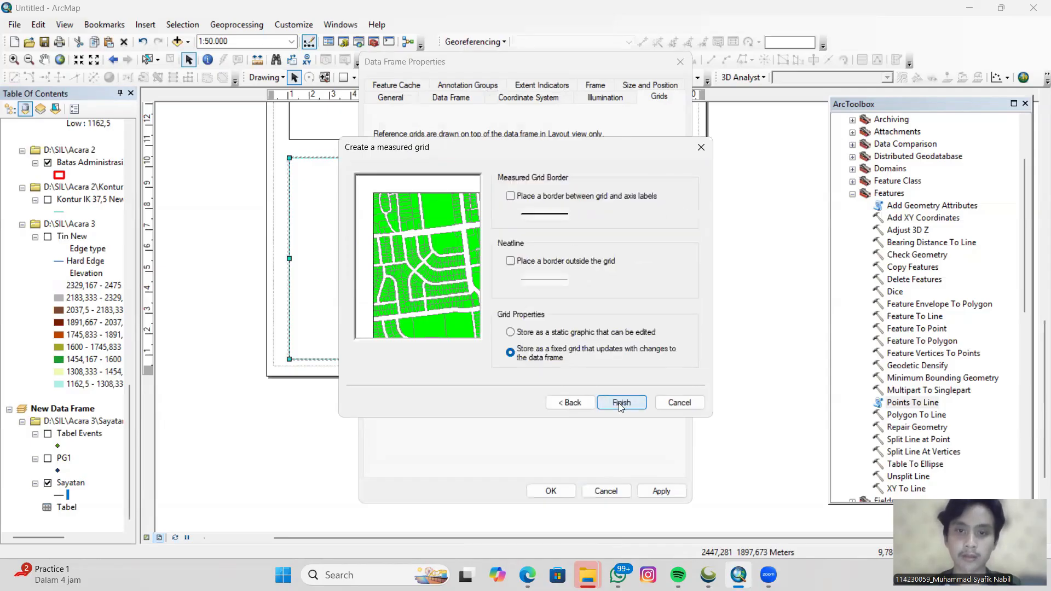
click(618, 403)
Set the measured grid's label font to Times New Roman, size 12.
click(614, 224)
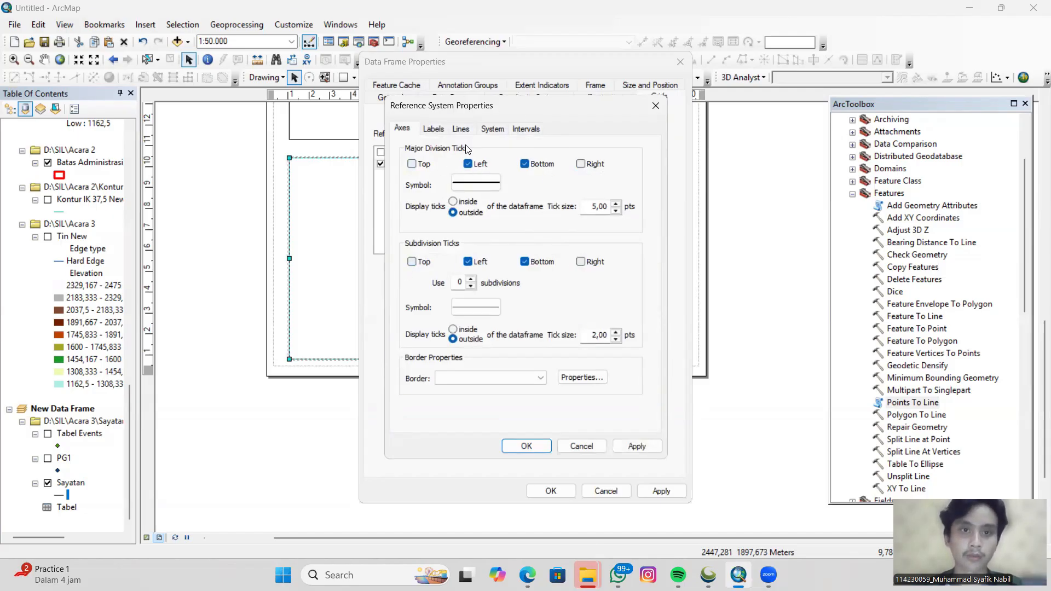
click(431, 130)
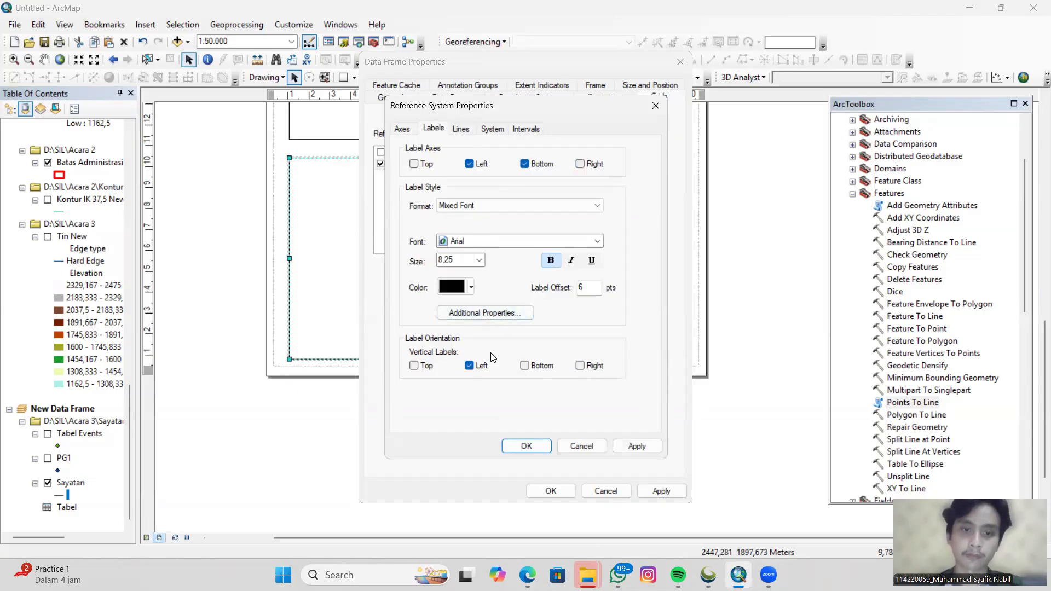
click(476, 241)
click(494, 243)
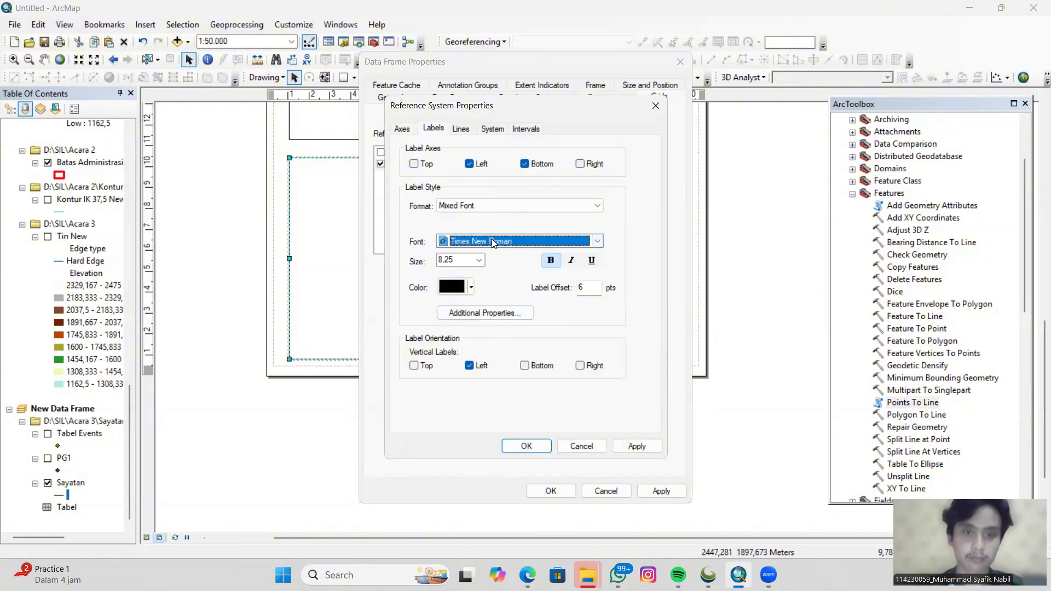
click(477, 261)
click(454, 308)
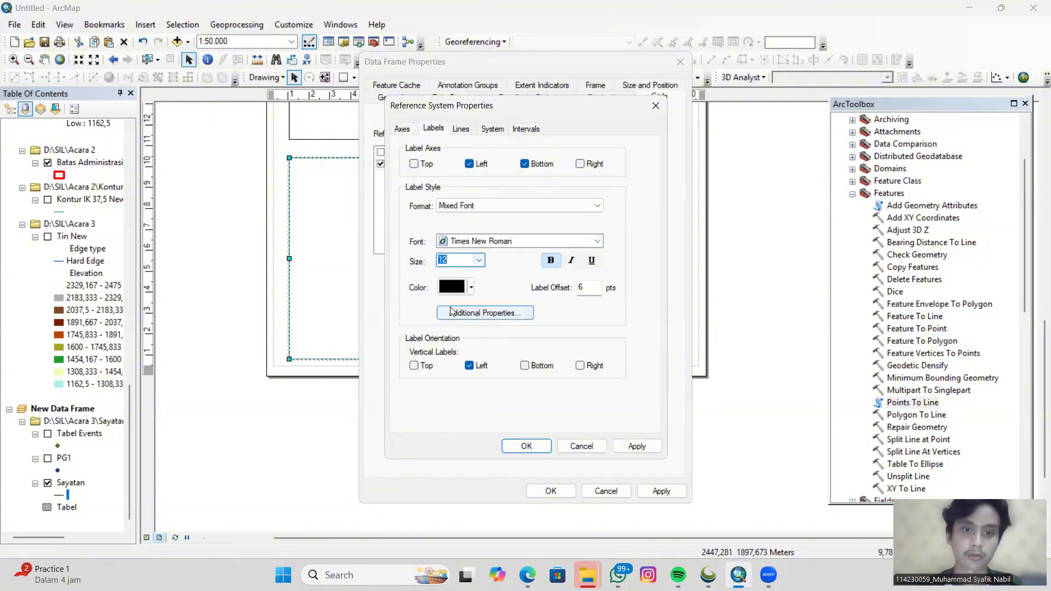
Set the secondary font of the measured grid's mixed-font labels to Times New Roman, size 12.
click(487, 315)
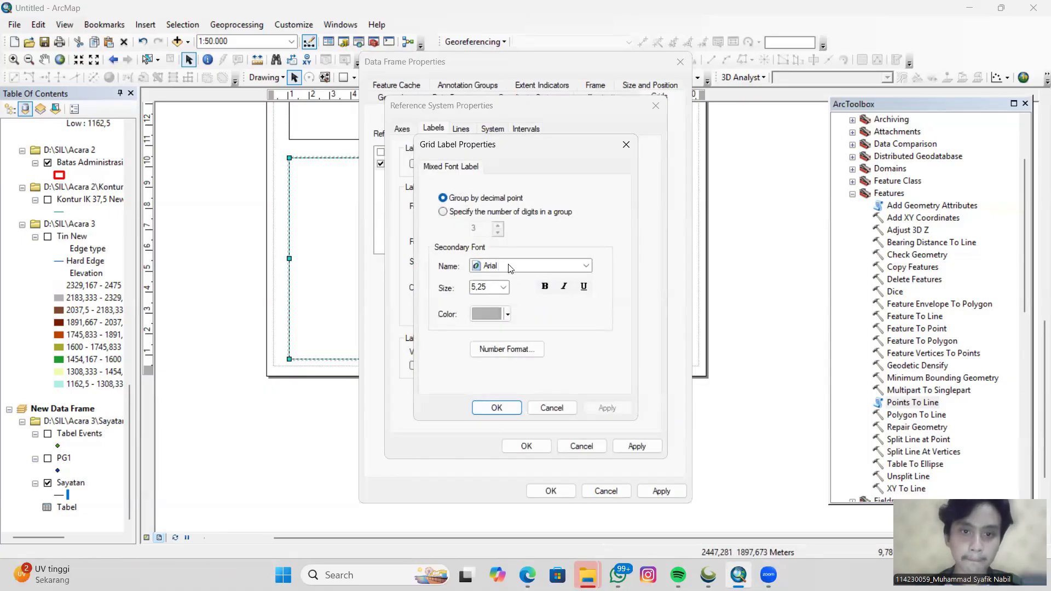
click(443, 212)
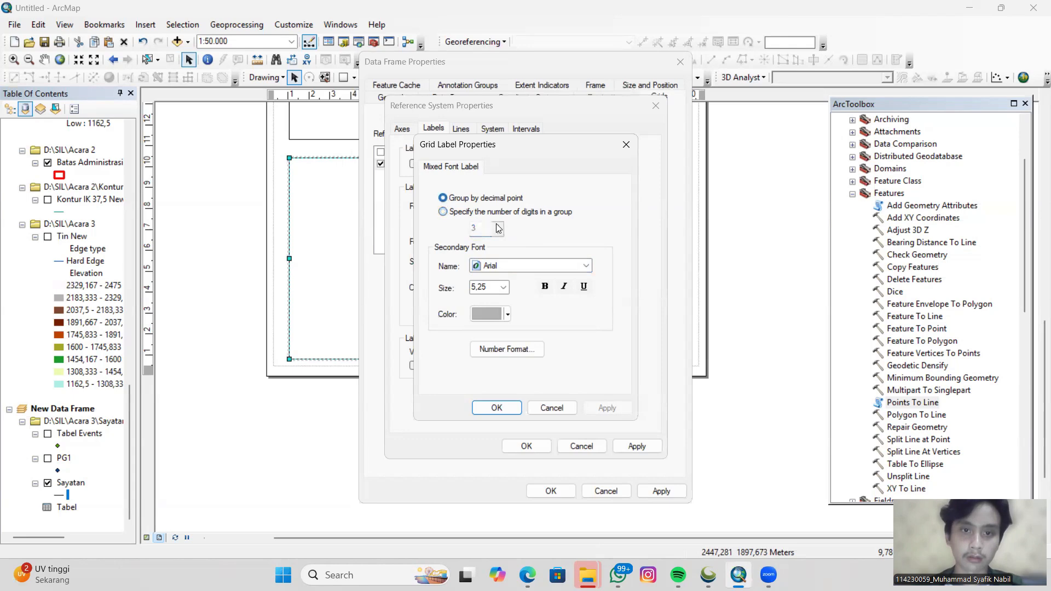
click(504, 348)
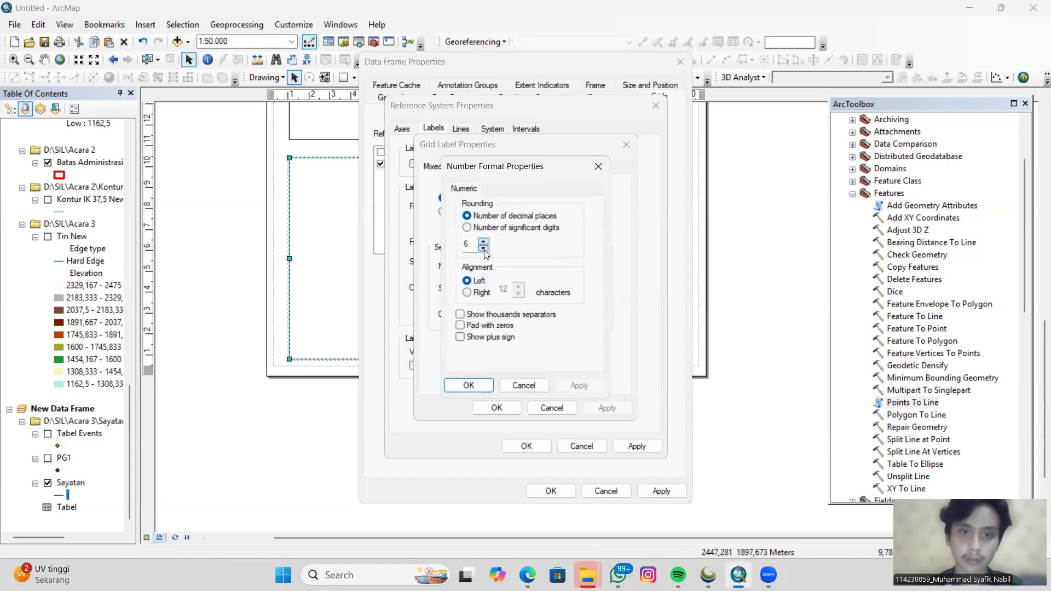
click(470, 386)
click(514, 267)
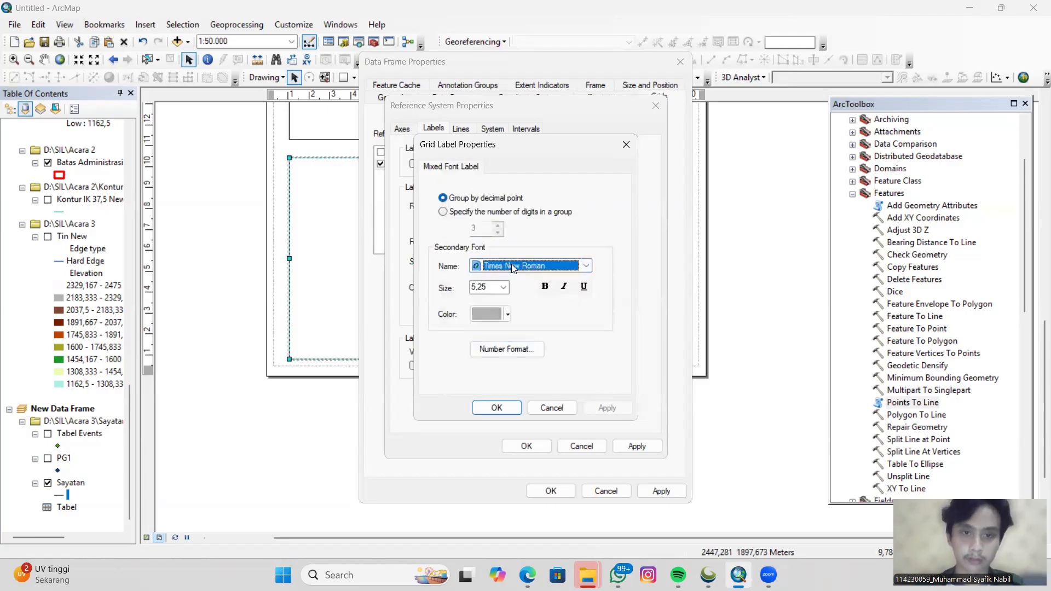
click(503, 288)
scroll(494, 327, down, 2)
click(477, 316)
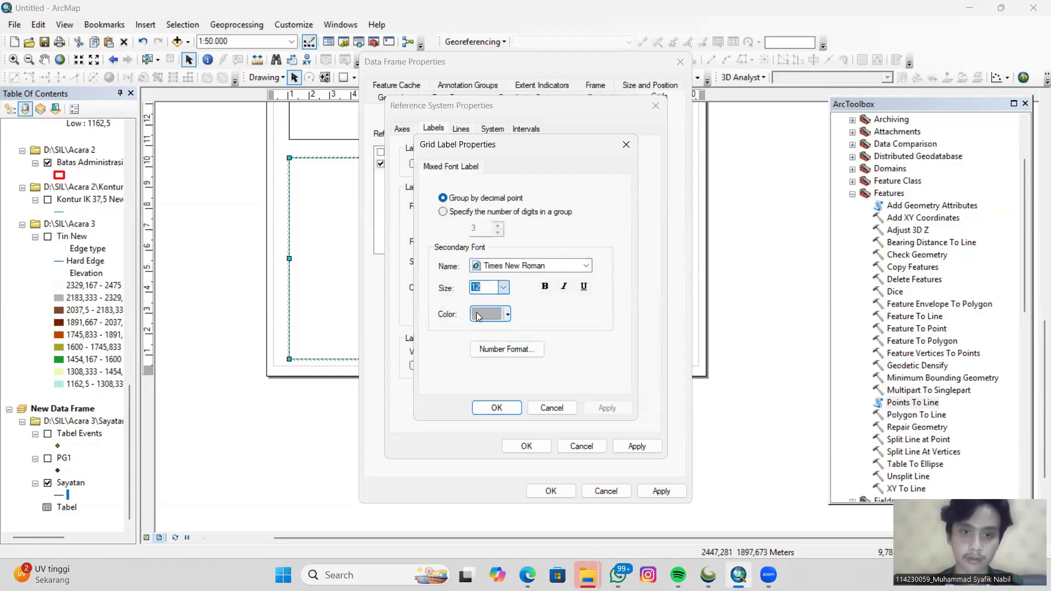
click(508, 411)
Check the measured grid's line and axis settings and apply the grid to the profile's data frame.
click(461, 129)
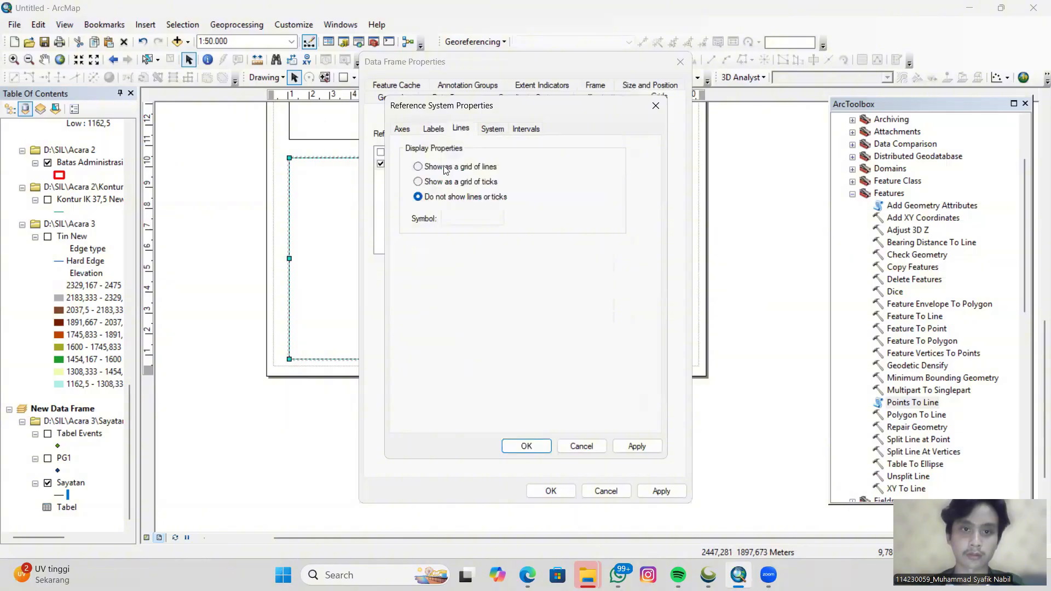
click(403, 130)
click(641, 447)
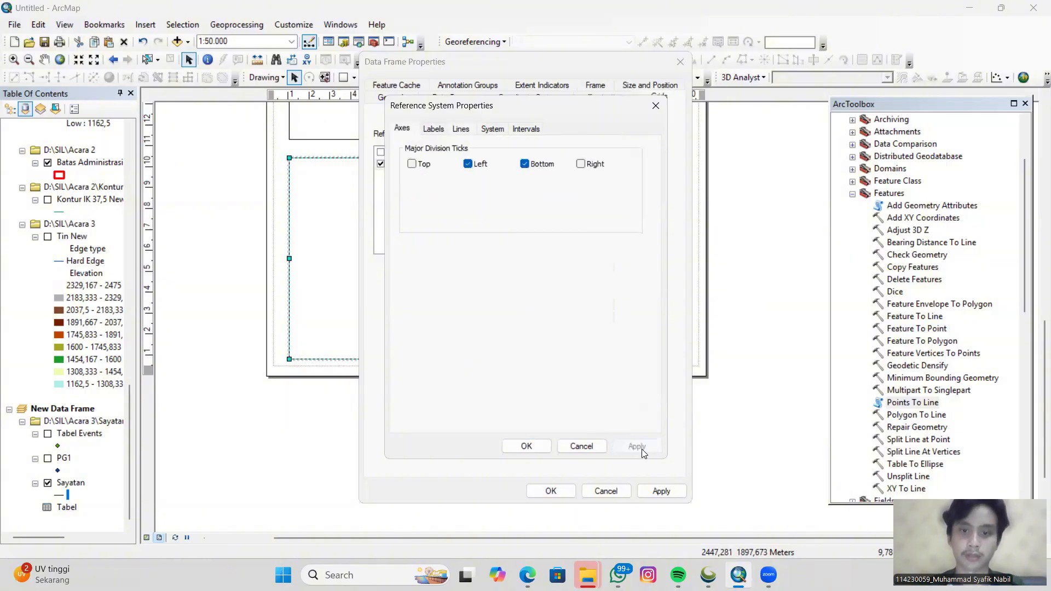
click(534, 447)
click(661, 491)
click(550, 491)
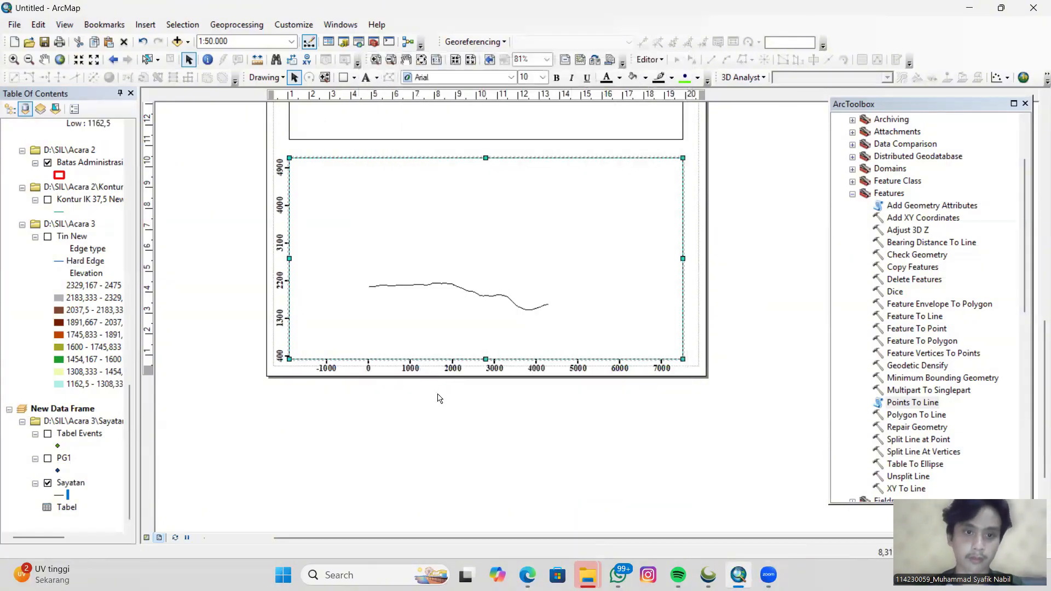
Shift the profile within its data frame so that it starts at 0 on the vertical axis, near the frame's lower edge.
scroll(478, 359, down, 2)
scroll(561, 390, up, 1)
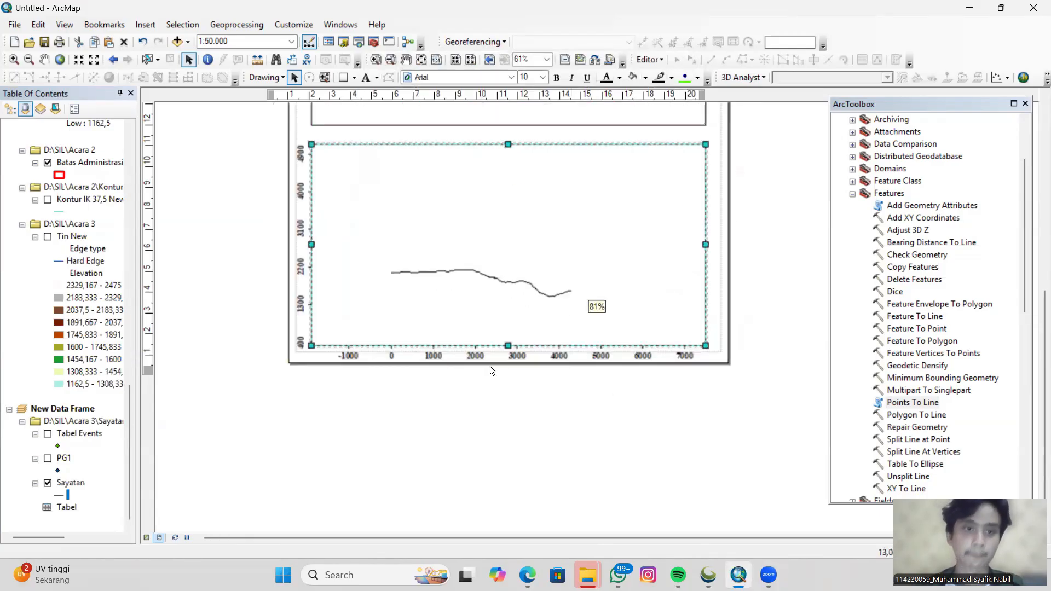
click(44, 59)
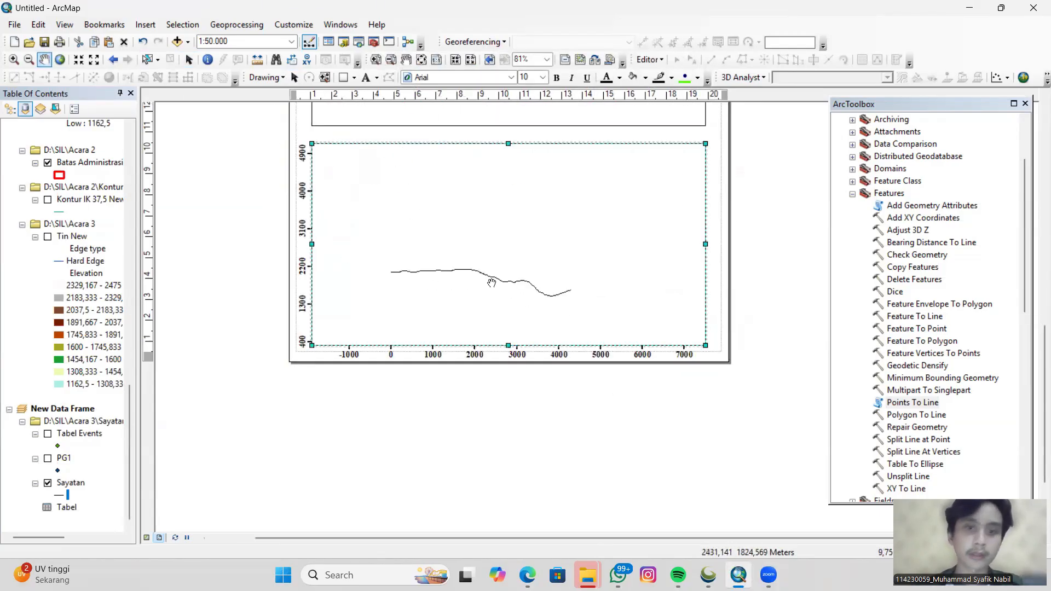
drag(492, 281, 361, 316)
drag(449, 329, 449, 316)
click(187, 60)
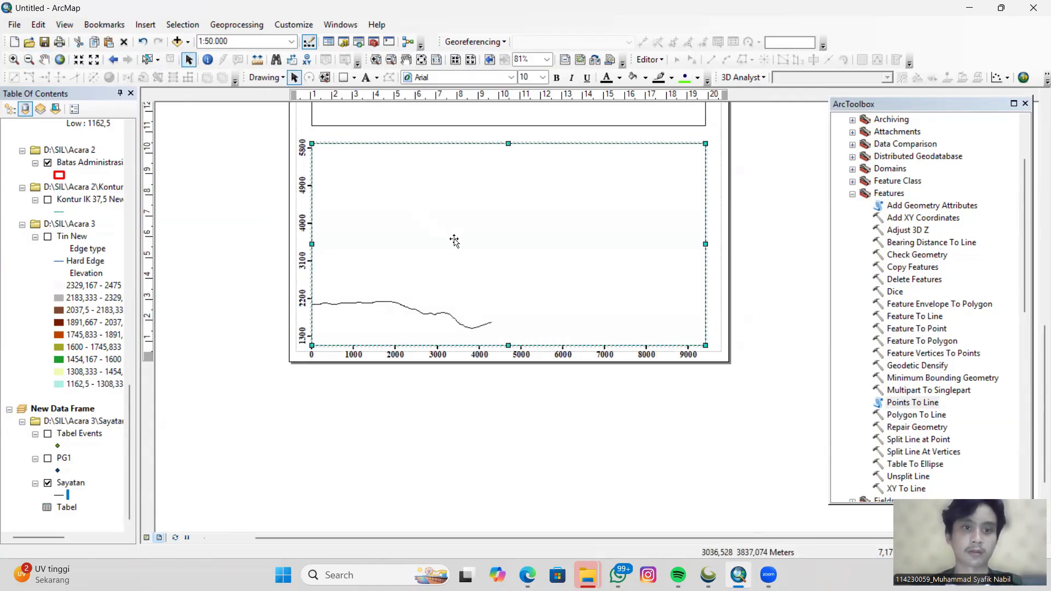
Add a text label "A" above the start of the profile line.
scroll(452, 237, down, 2)
drag(496, 348, 488, 361)
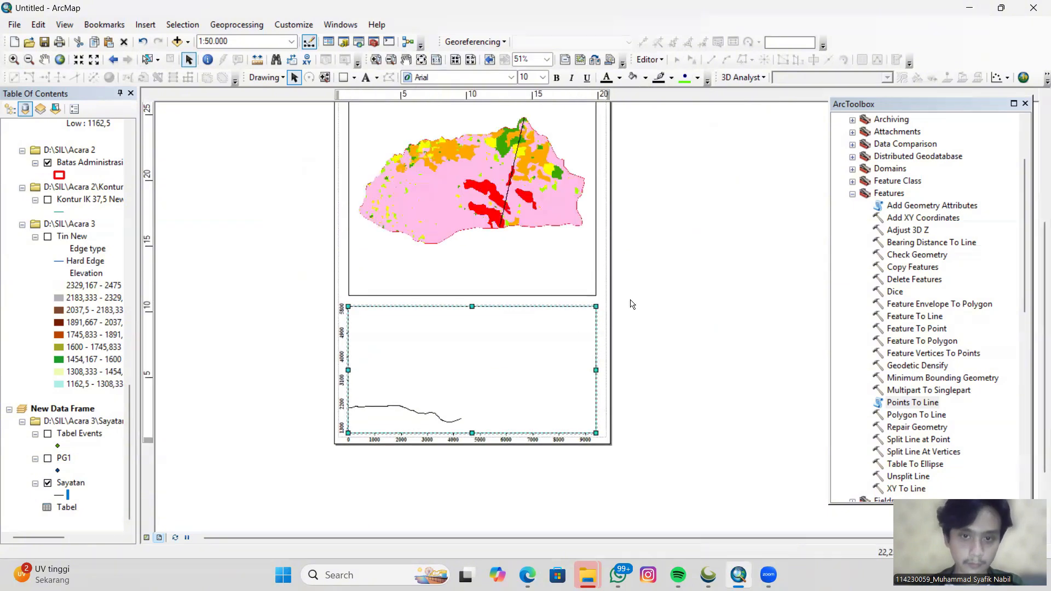
click(630, 303)
drag(501, 296, 495, 312)
drag(524, 387, 466, 335)
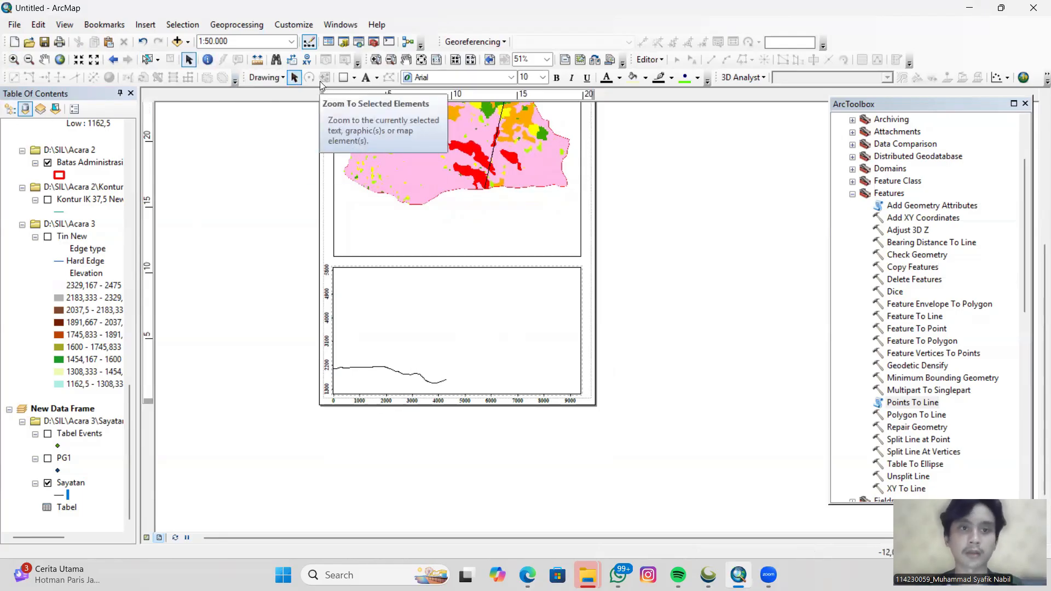
click(366, 77)
scroll(340, 372, up, 5)
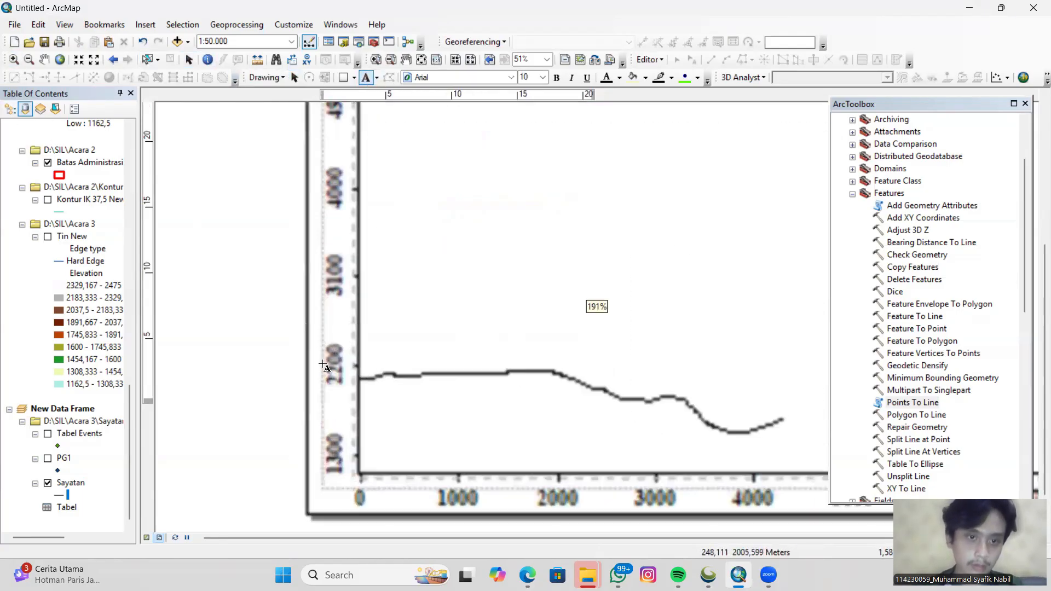
click(384, 359)
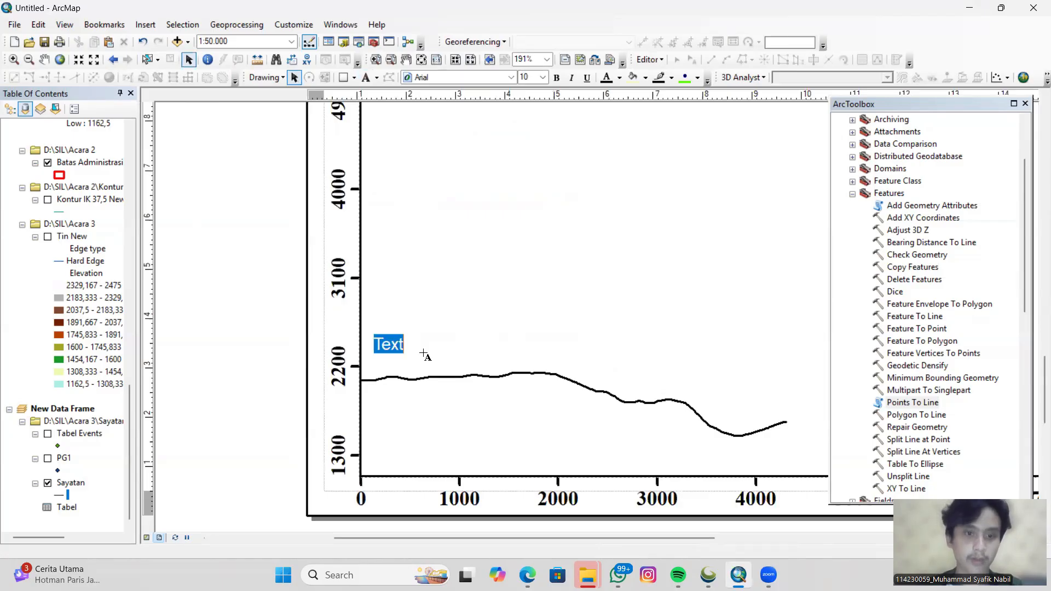
text(A)
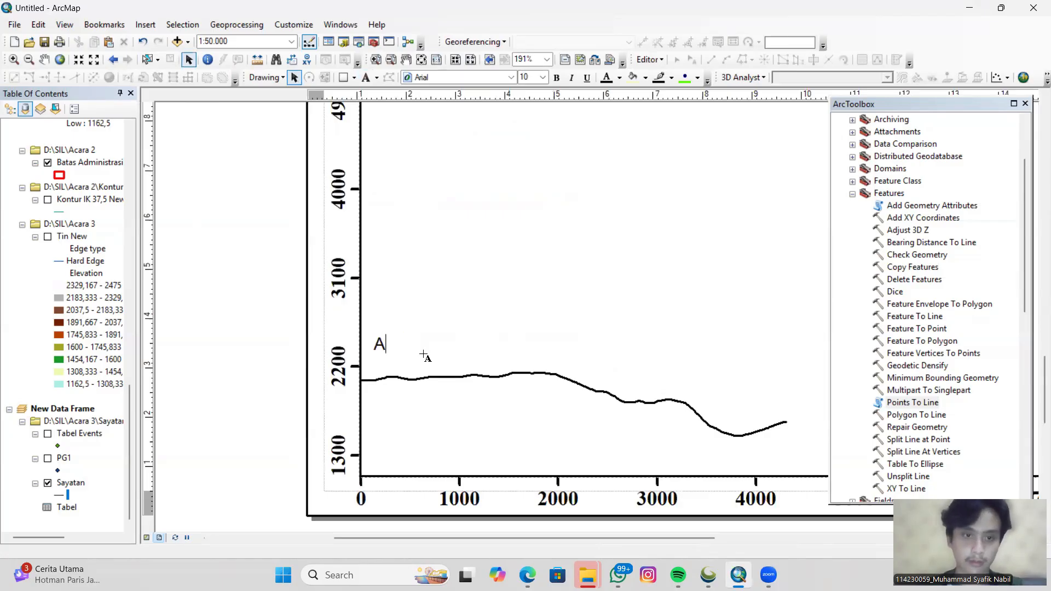
Place a copy of the A label at the profile line's other end and change its text to "B".
click(378, 341)
drag(404, 357, 112, 300)
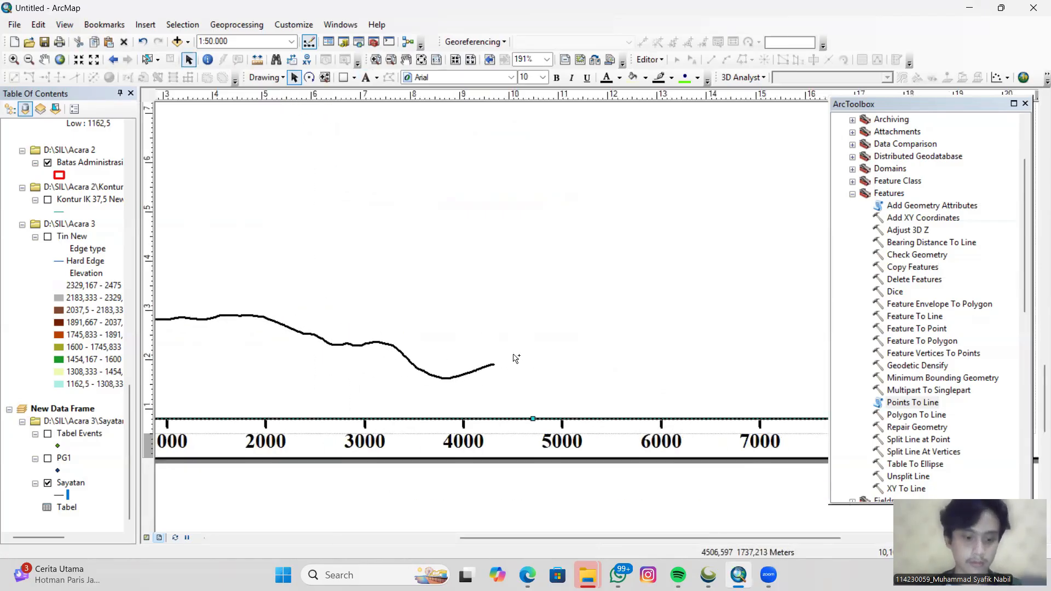
key(ctrl+v)
drag(262, 323, 539, 334)
drag(401, 327, 686, 357)
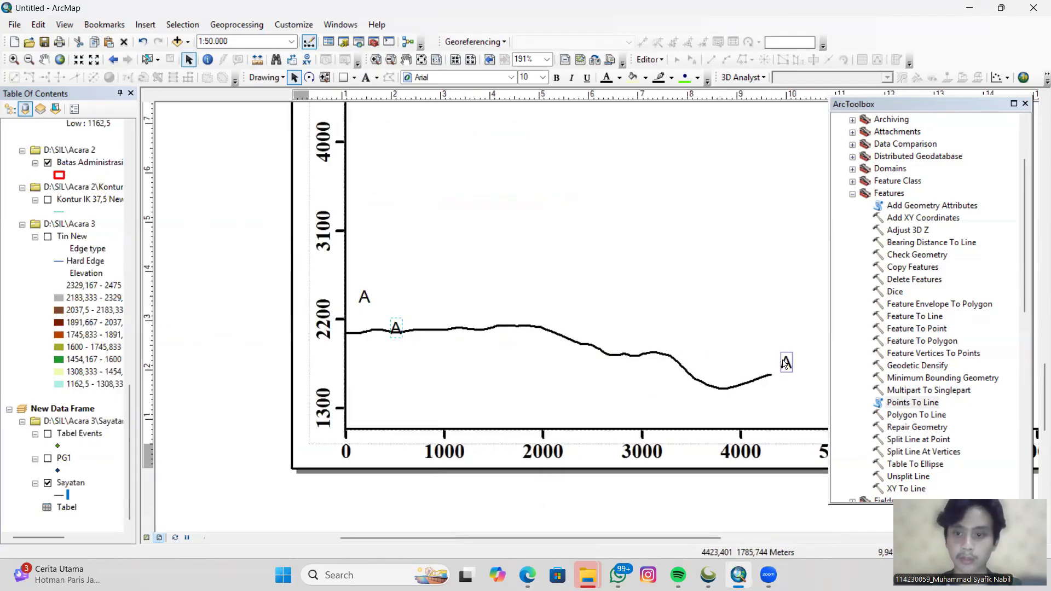
drag(786, 364, 786, 364)
double_click(785, 363)
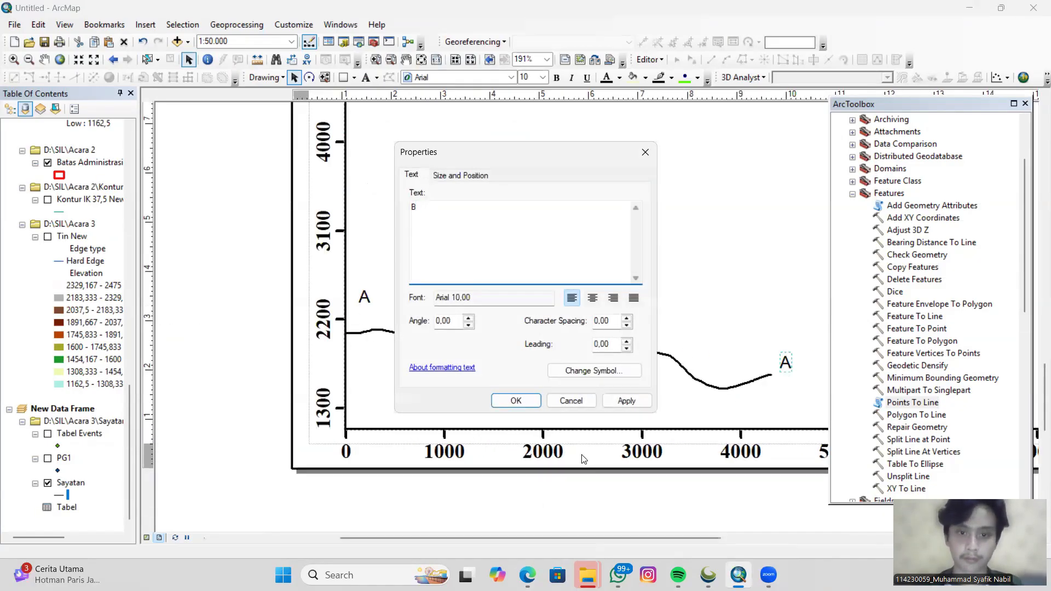
click(516, 400)
Move the A and B labels closer to the ends of the profile line.
drag(364, 297, 356, 312)
drag(786, 363, 777, 359)
double_click(356, 312)
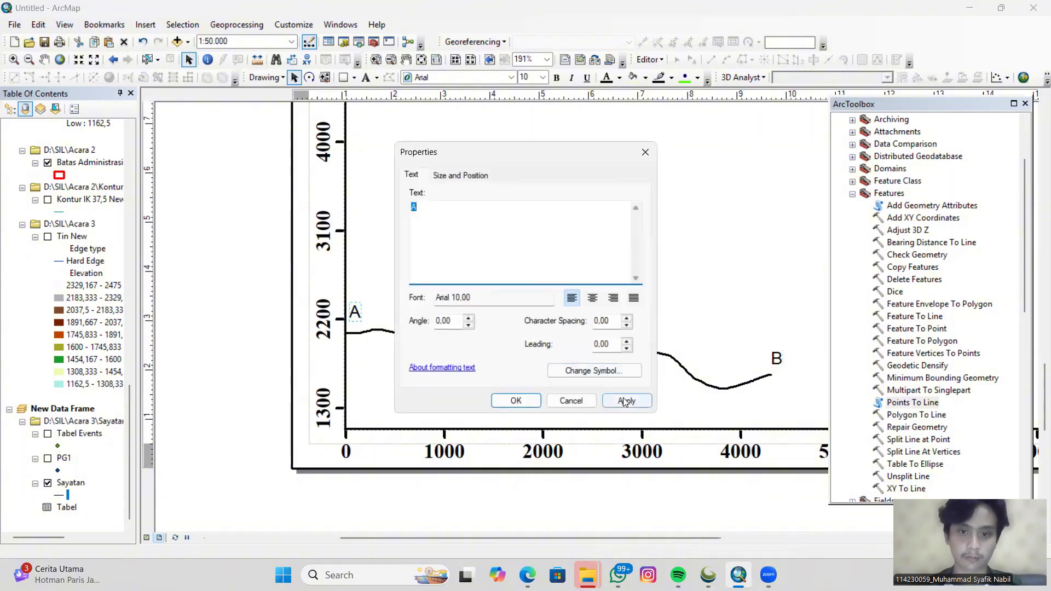
click(516, 401)
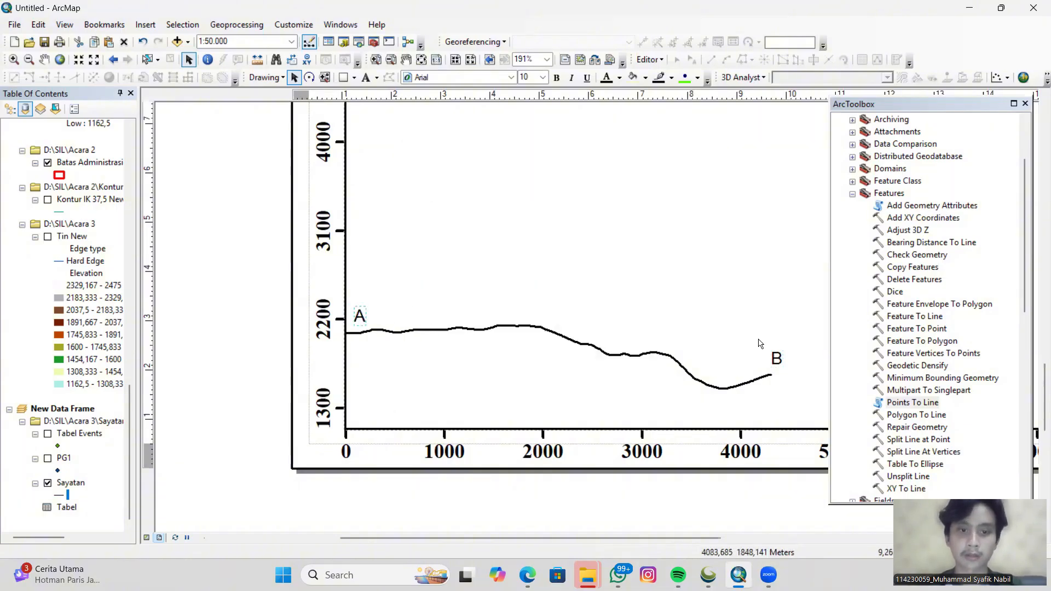
Paste a copy of the A label and place it at the northern end of the section line on the slope map.
key(ctrl+v)
scroll(597, 312, up, 4)
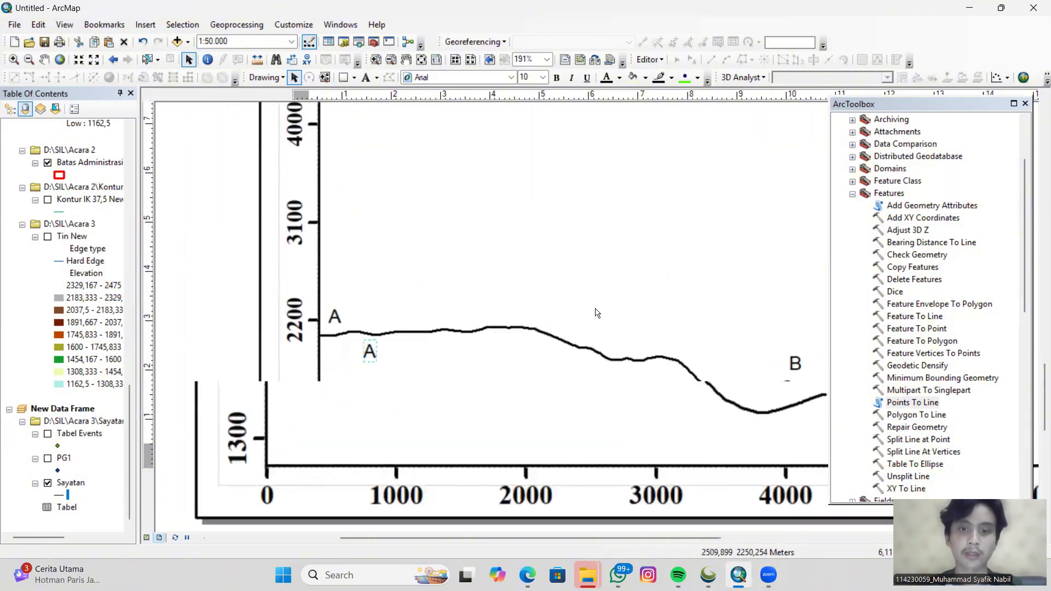
double_click(523, 323)
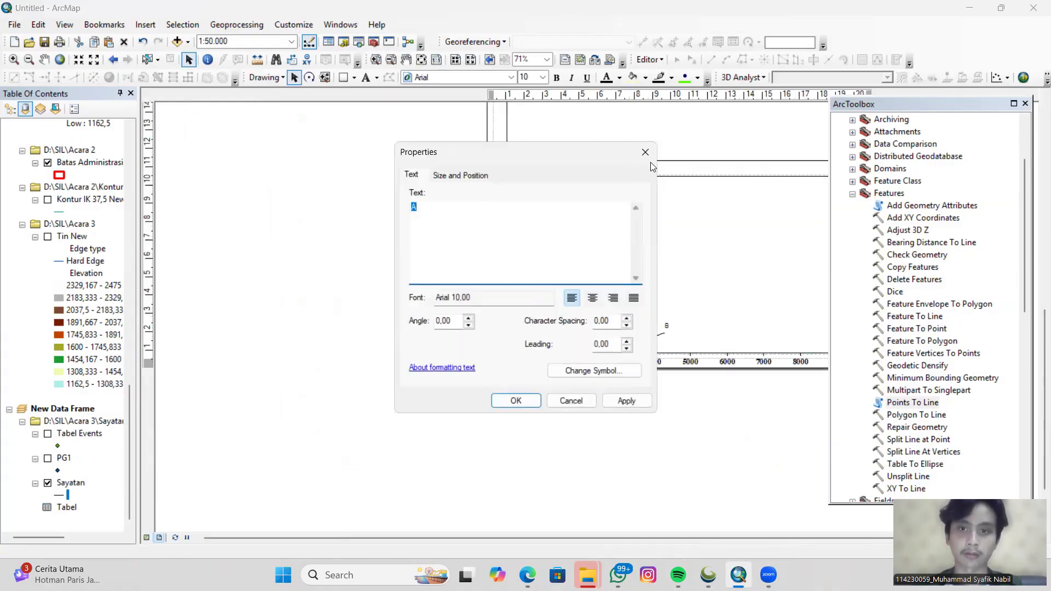
click(646, 153)
drag(609, 128, 350, 470)
scroll(497, 255, down, 3)
click(487, 244)
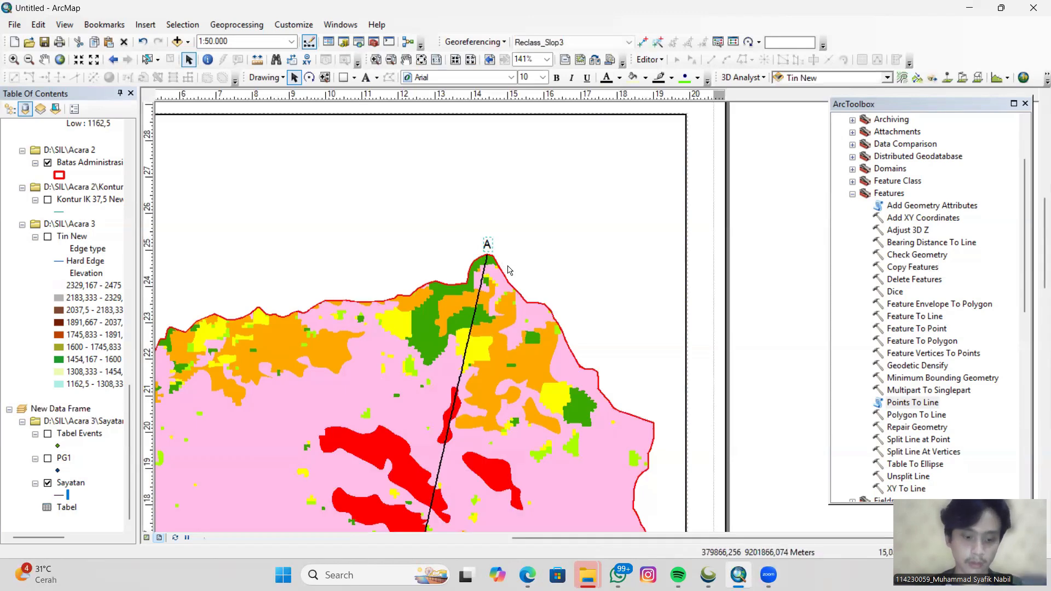
Place another copy of the A label at the section line's southern end on the map and change its text to "B".
drag(467, 409, 550, 130)
click(507, 297)
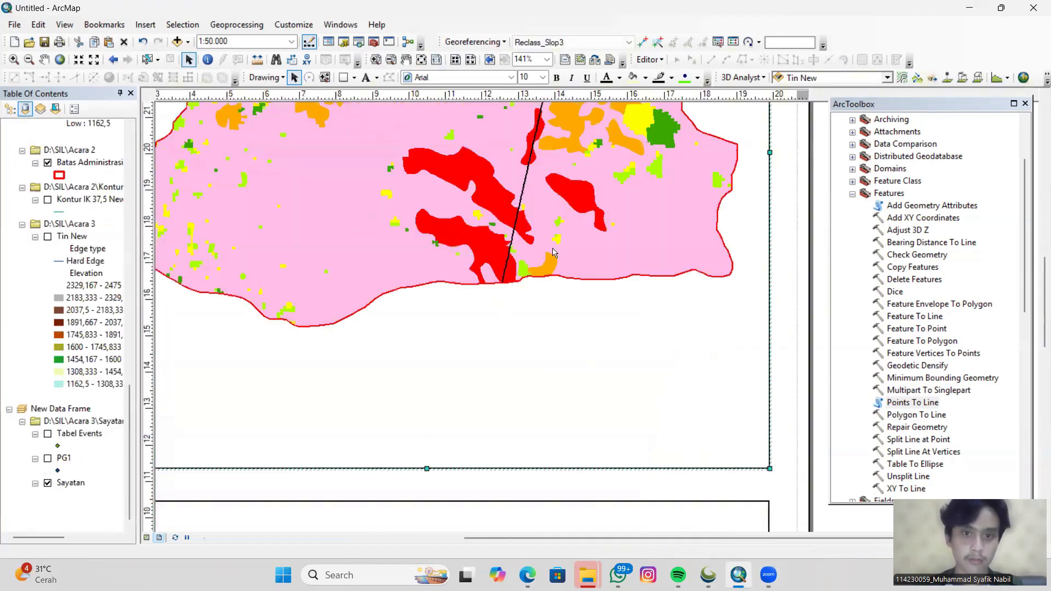
drag(557, 221, 516, 349)
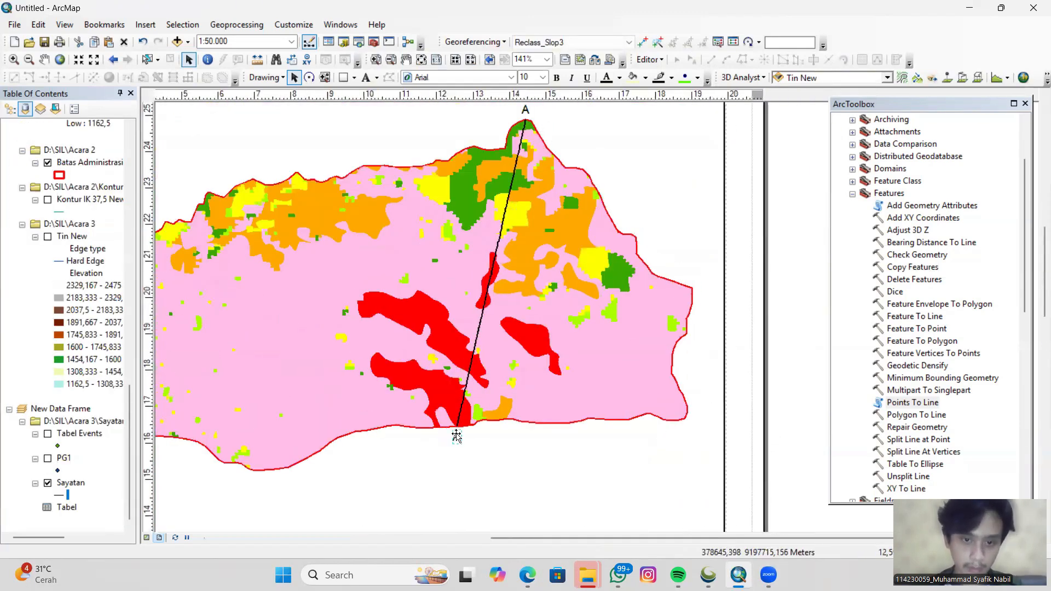
key(ctrl+z)
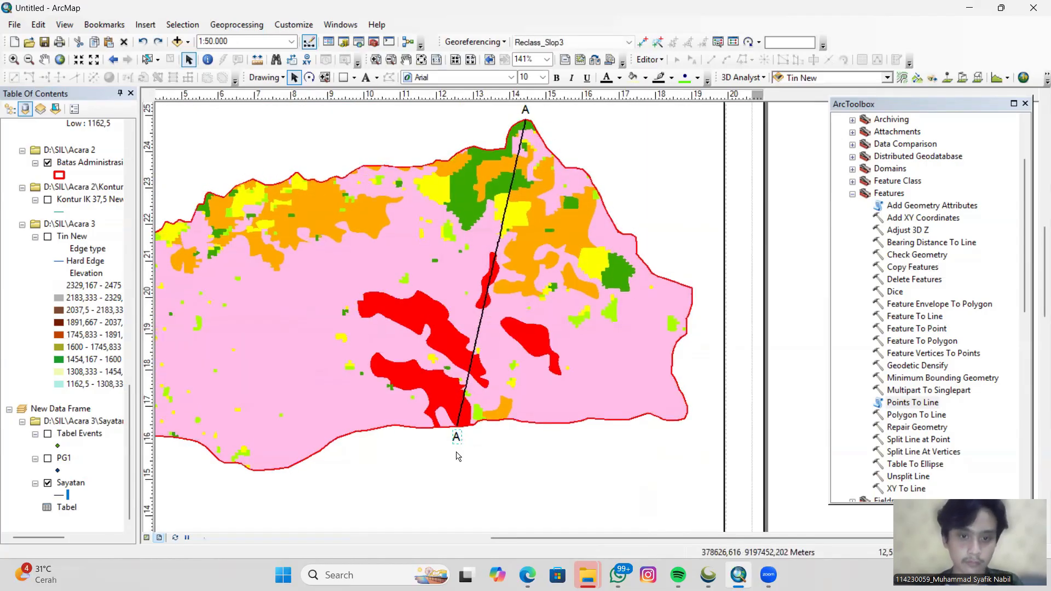
double_click(456, 437)
text(B)
click(520, 403)
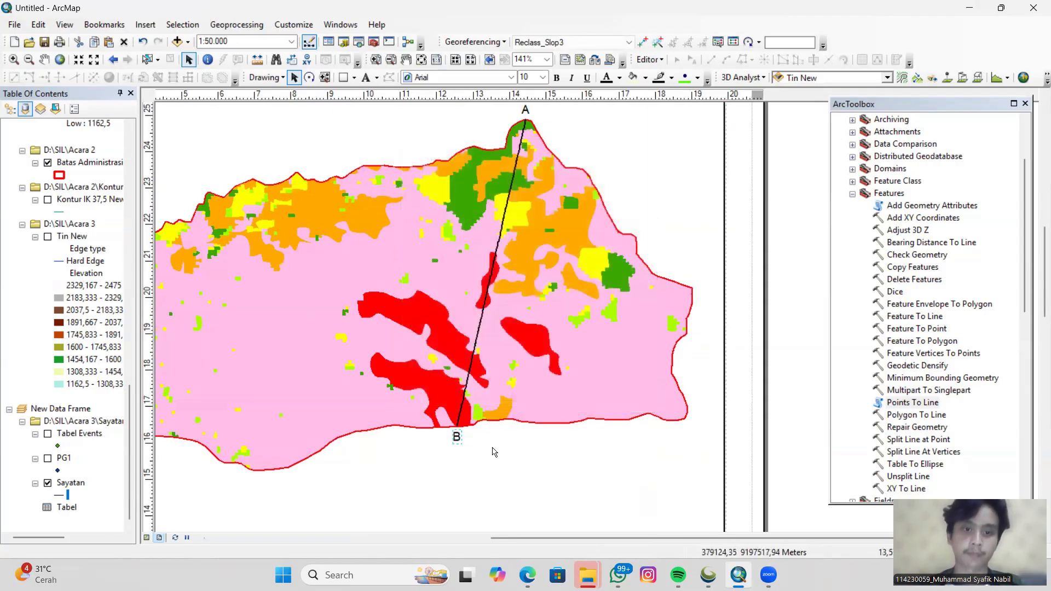
double_click(458, 438)
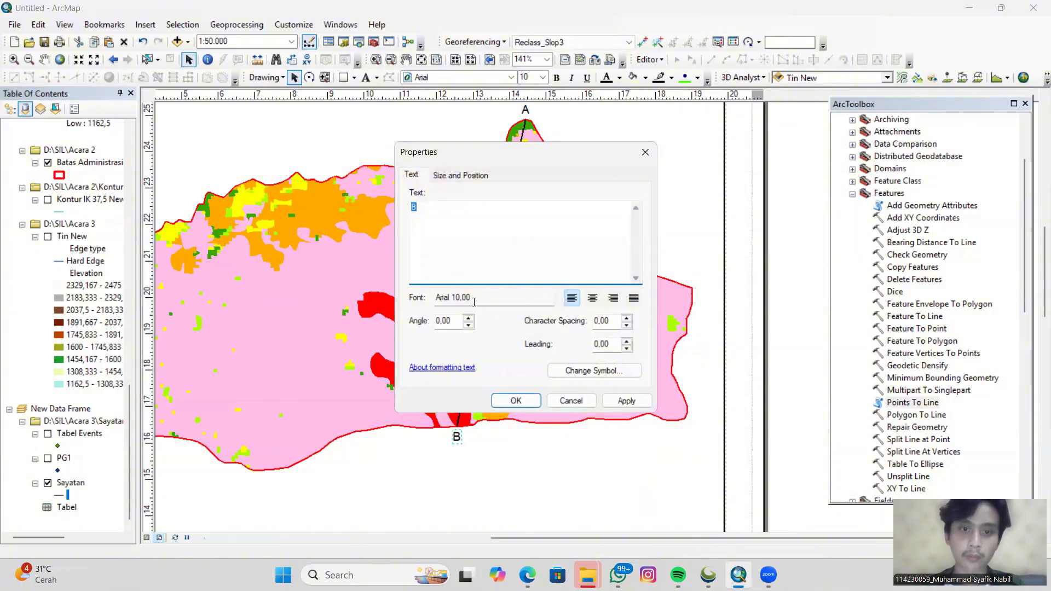
click(501, 298)
click(461, 176)
click(412, 174)
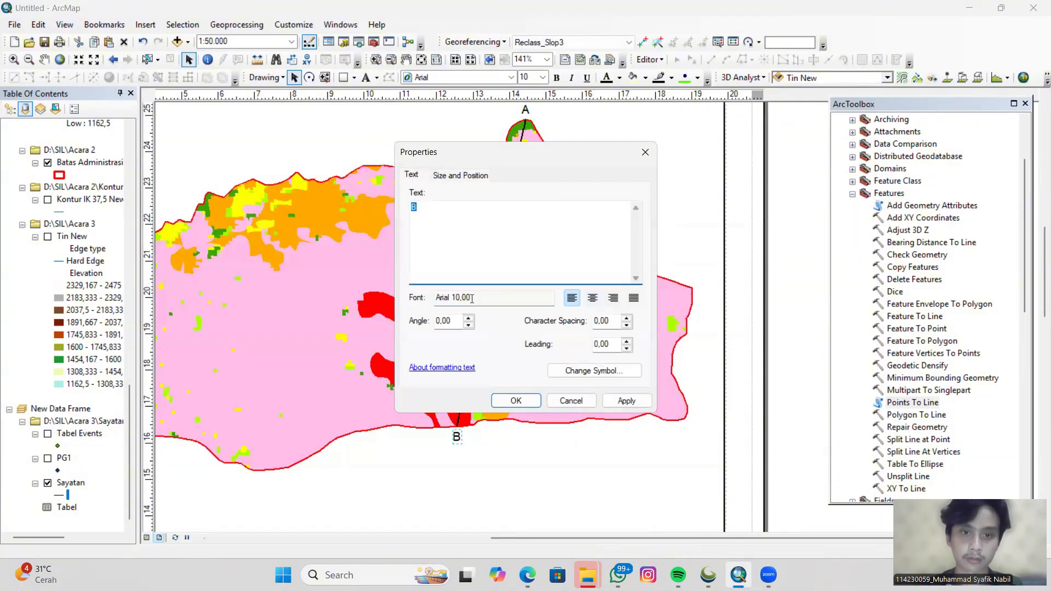
drag(450, 298, 437, 299)
click(581, 401)
Set the font of the B label at the end of the profile line to Times New Roman.
drag(514, 447, 509, 378)
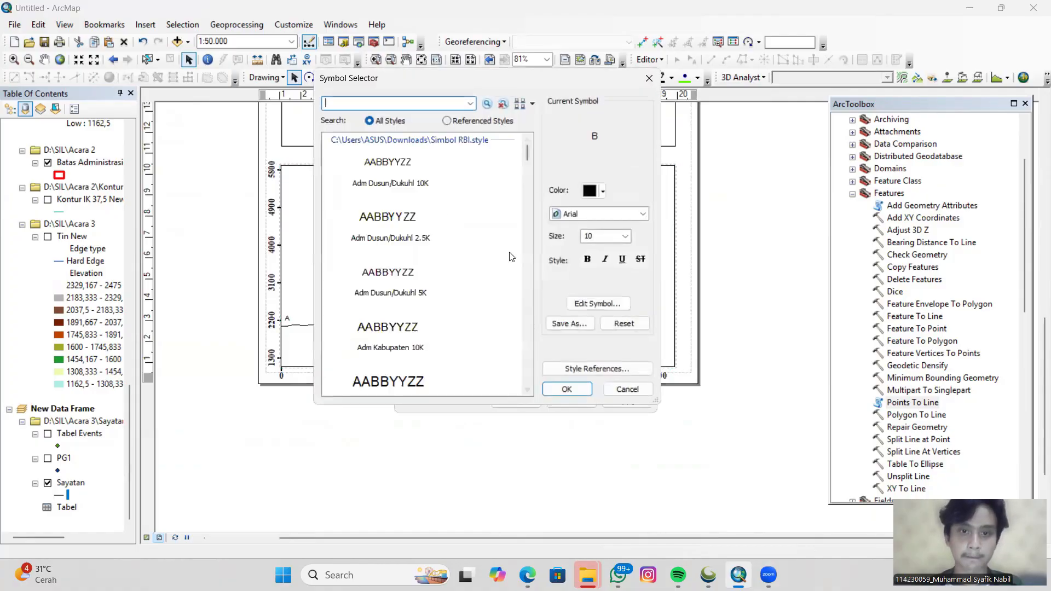
click(606, 216)
click(615, 217)
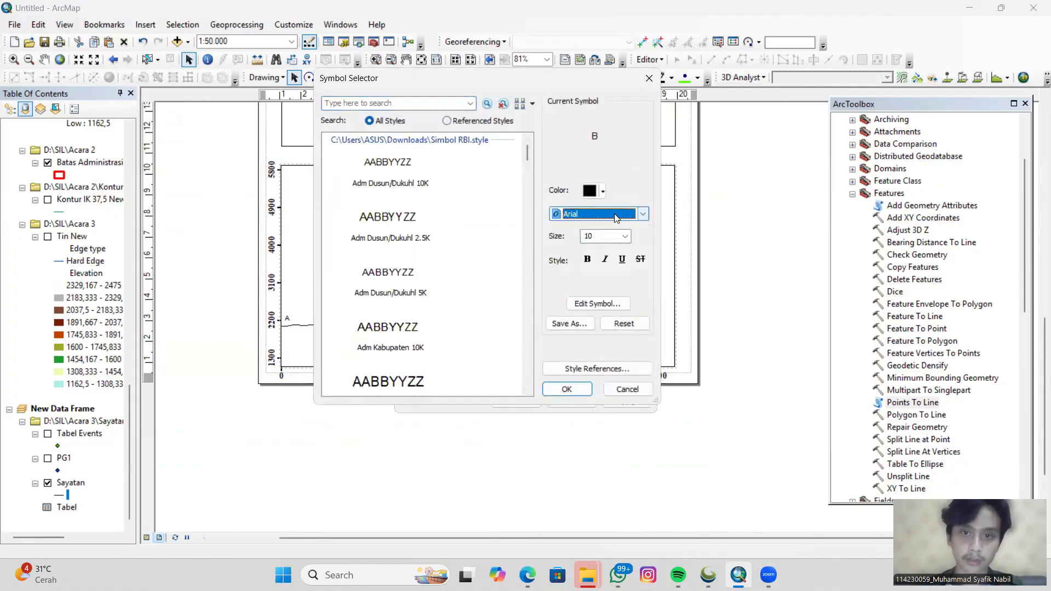
click(570, 389)
click(517, 395)
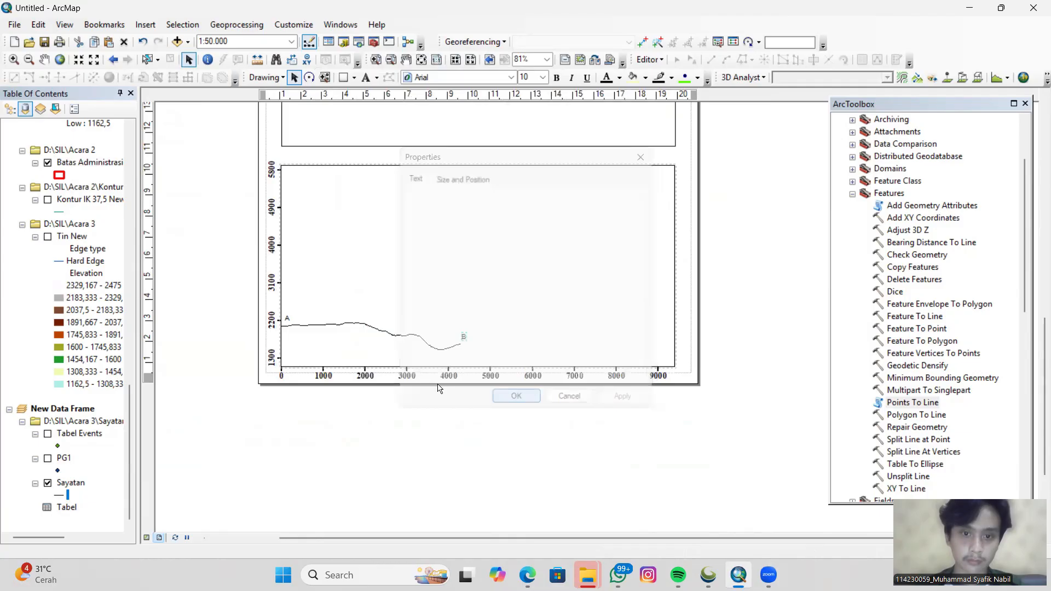
Set the font of the A label at the start of the profile line to Times New Roman.
double_click(287, 318)
click(569, 366)
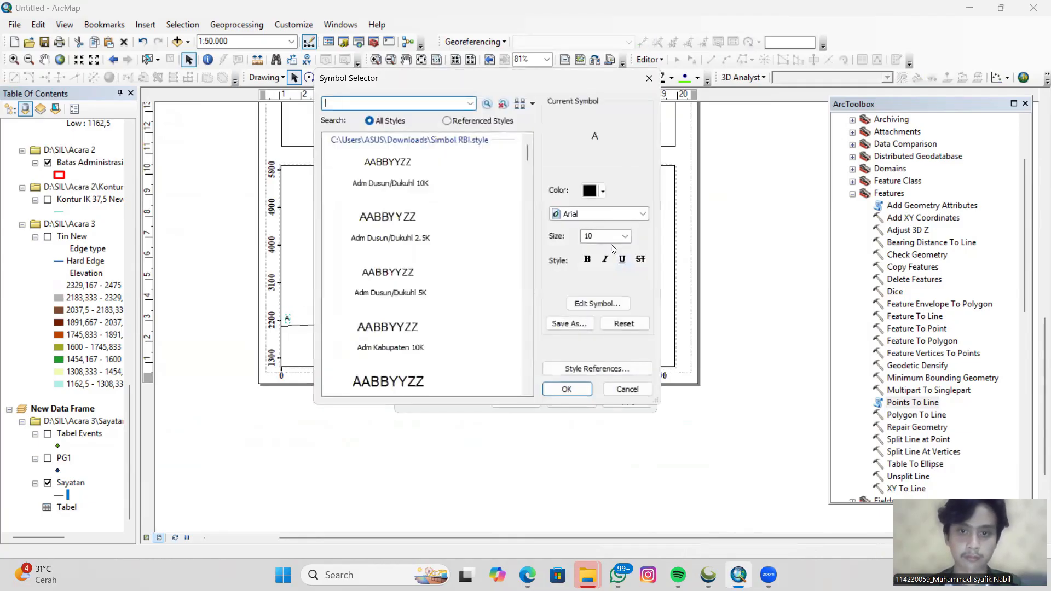
click(643, 214)
click(582, 224)
click(567, 390)
click(517, 401)
Set the font of the B label on the slope map to Times New Roman.
drag(493, 164, 385, 476)
click(414, 357)
double_click(414, 357)
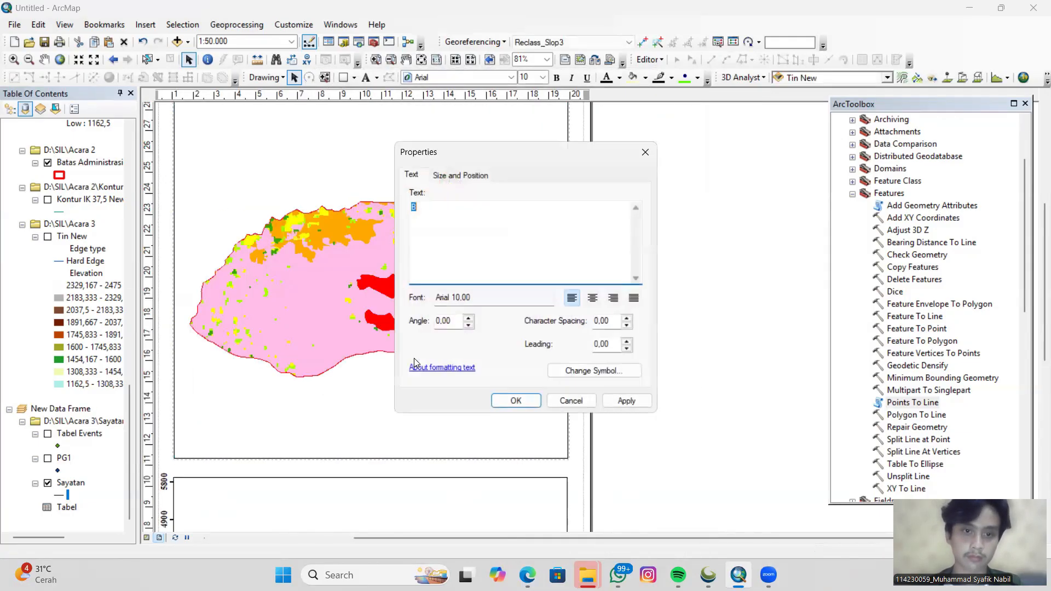
click(540, 368)
click(641, 208)
click(582, 222)
click(568, 389)
click(517, 397)
Set the font of the A label on the slope map to Times New Roman.
double_click(454, 170)
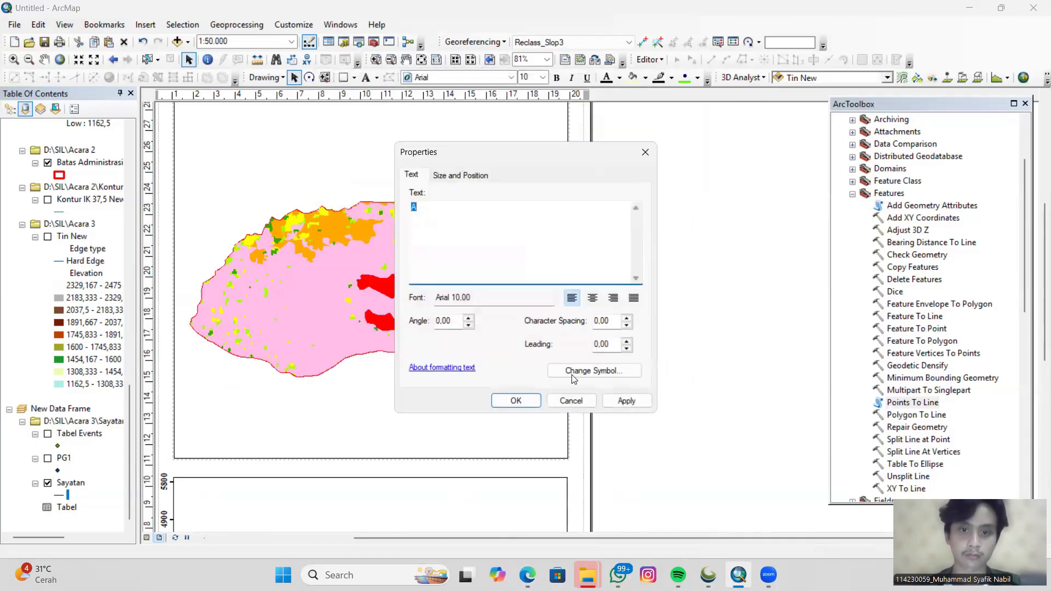
click(589, 369)
click(641, 212)
click(582, 222)
click(568, 389)
click(511, 399)
Add a centre-aligned text element near the profile frame's upper edge with the lines "Penampang Sayatan A-B" and "Skala 1:50.000".
drag(410, 402, 513, 205)
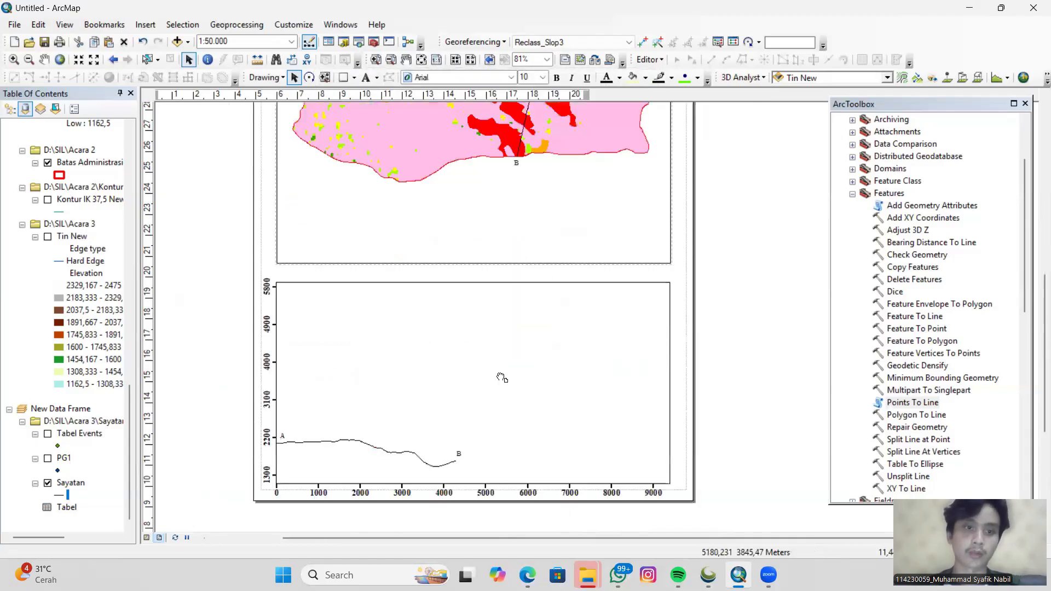
drag(500, 375, 456, 303)
click(372, 79)
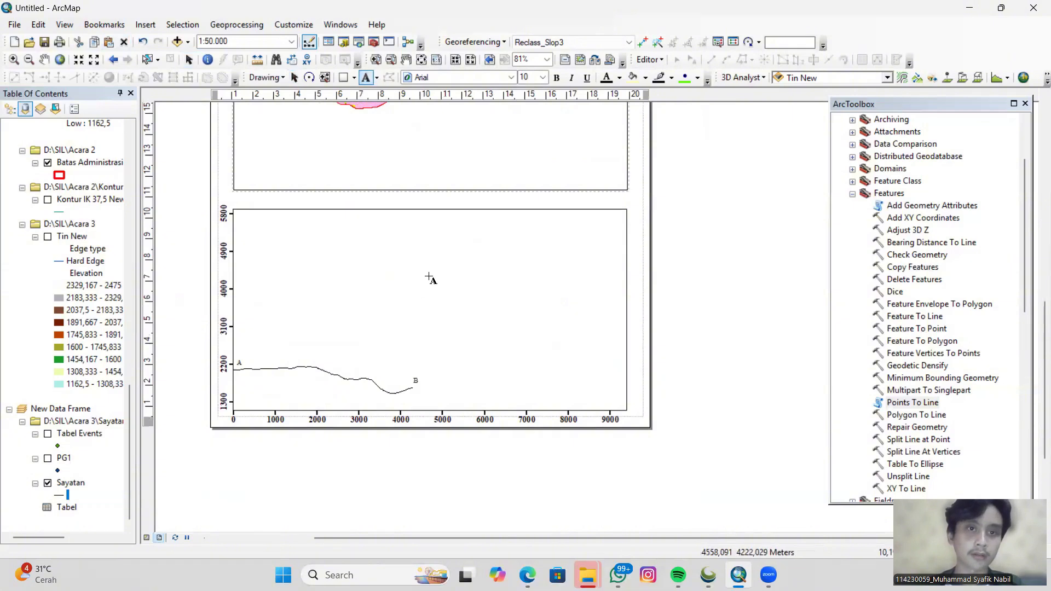
click(426, 217)
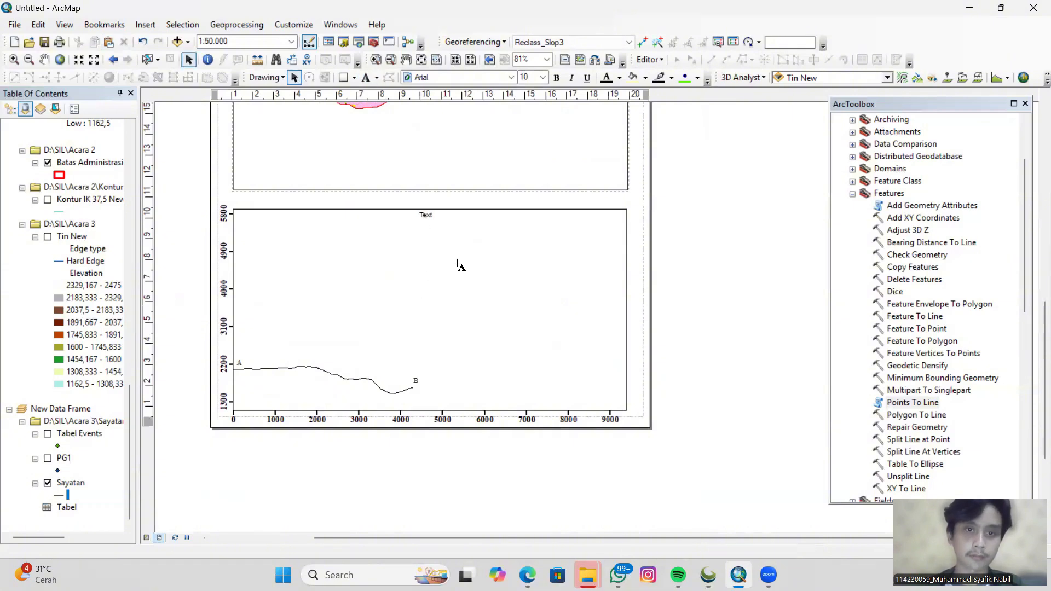
double_click(428, 217)
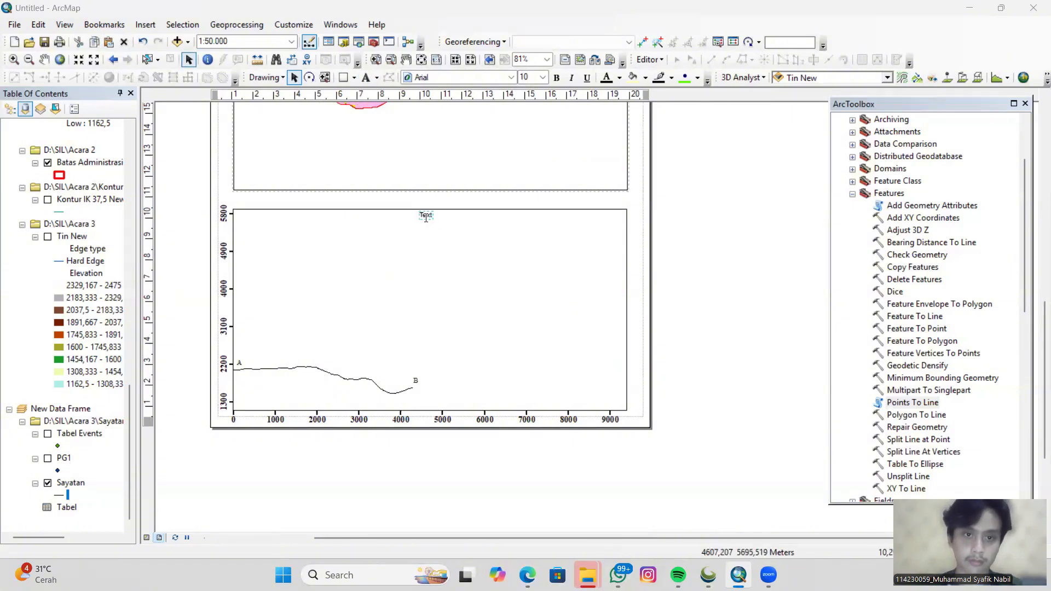
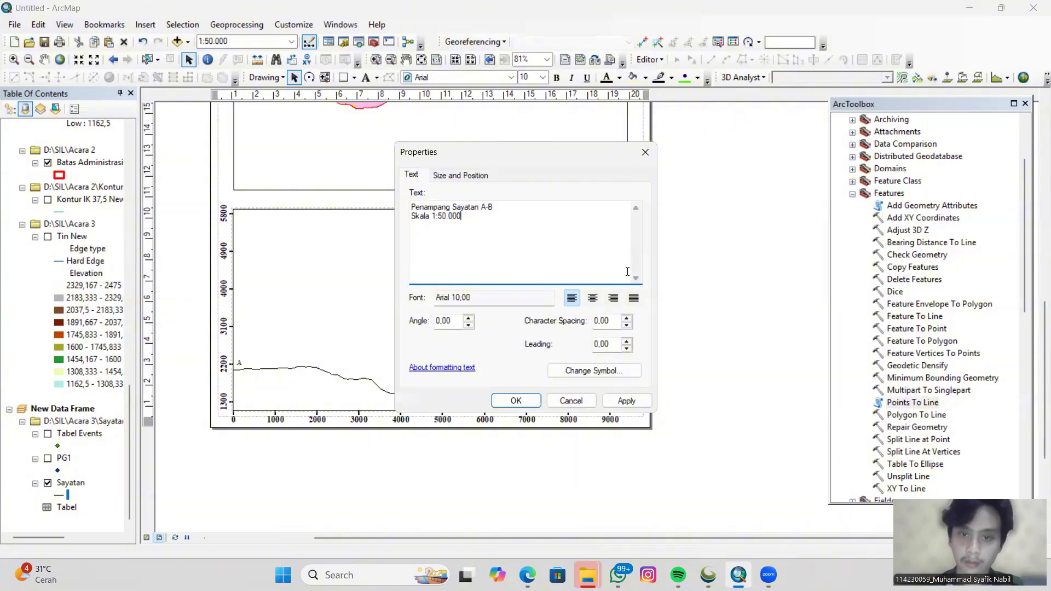
click(593, 300)
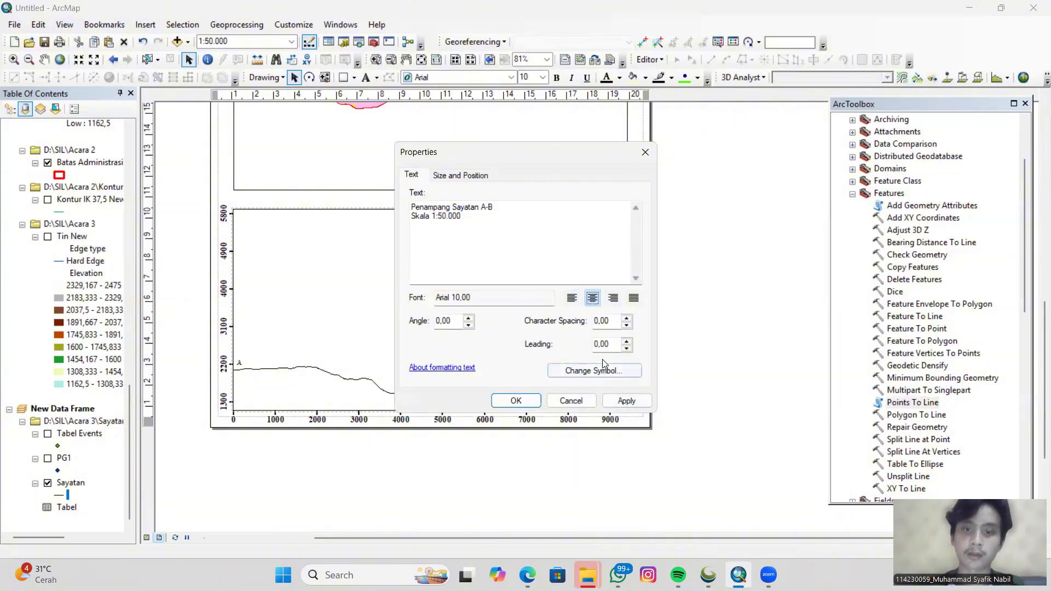
Format the profile title in bold Times New Roman, size 14.
click(606, 367)
click(587, 213)
click(588, 215)
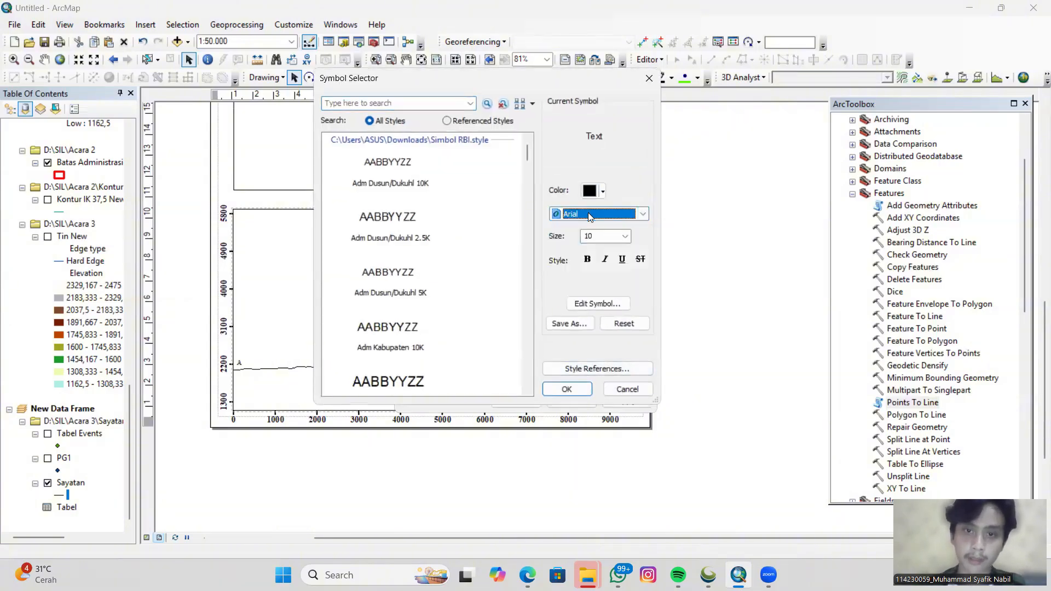
click(625, 236)
click(594, 290)
click(587, 259)
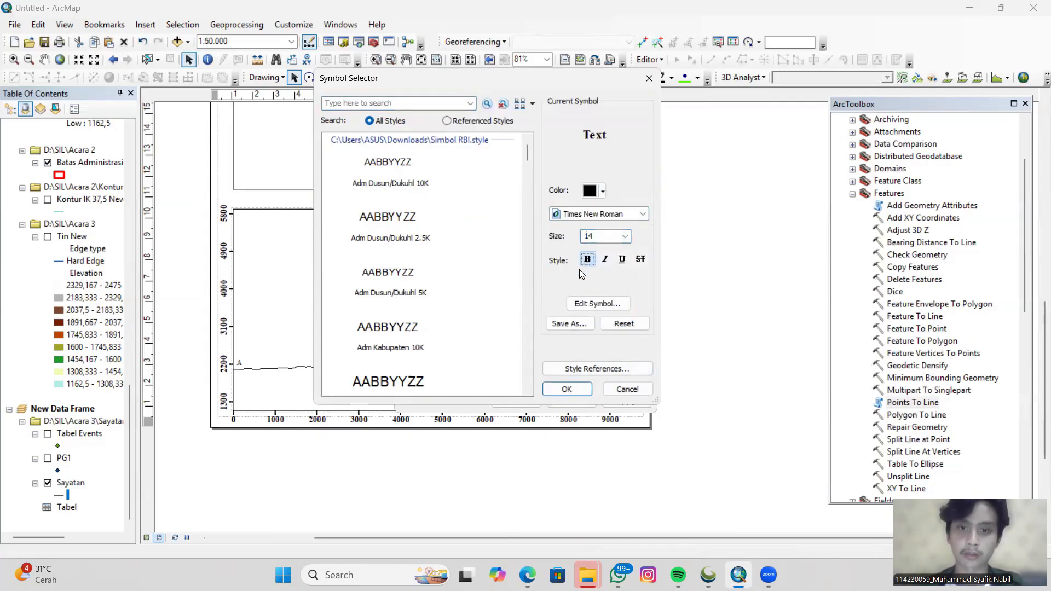
click(568, 390)
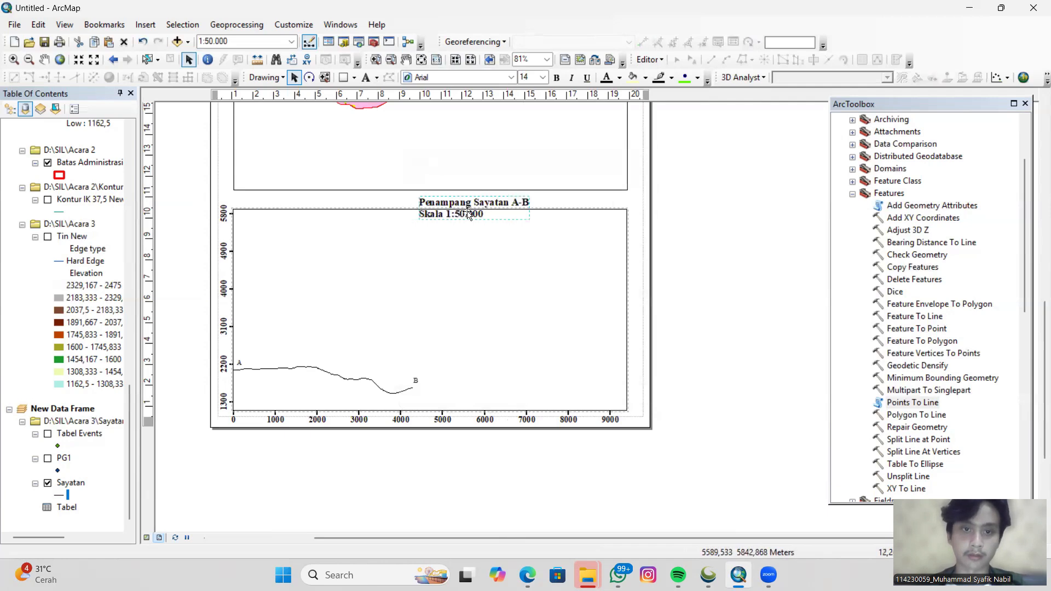
Reapply centre alignment to the profile title's two lines and place it inside the profile frame, just below its upper edge.
double_click(469, 213)
click(593, 299)
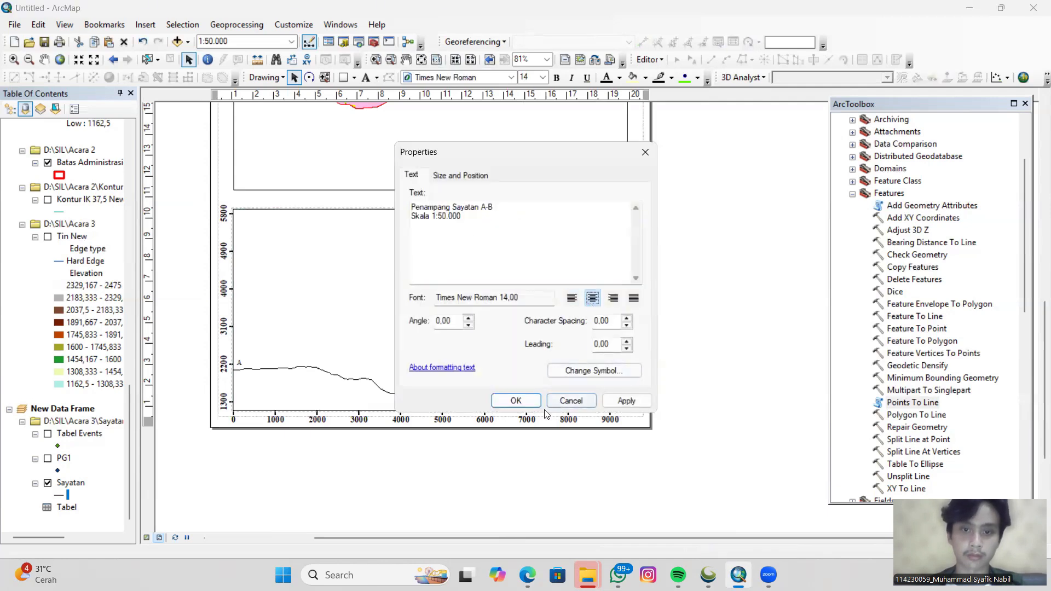
click(626, 401)
click(516, 400)
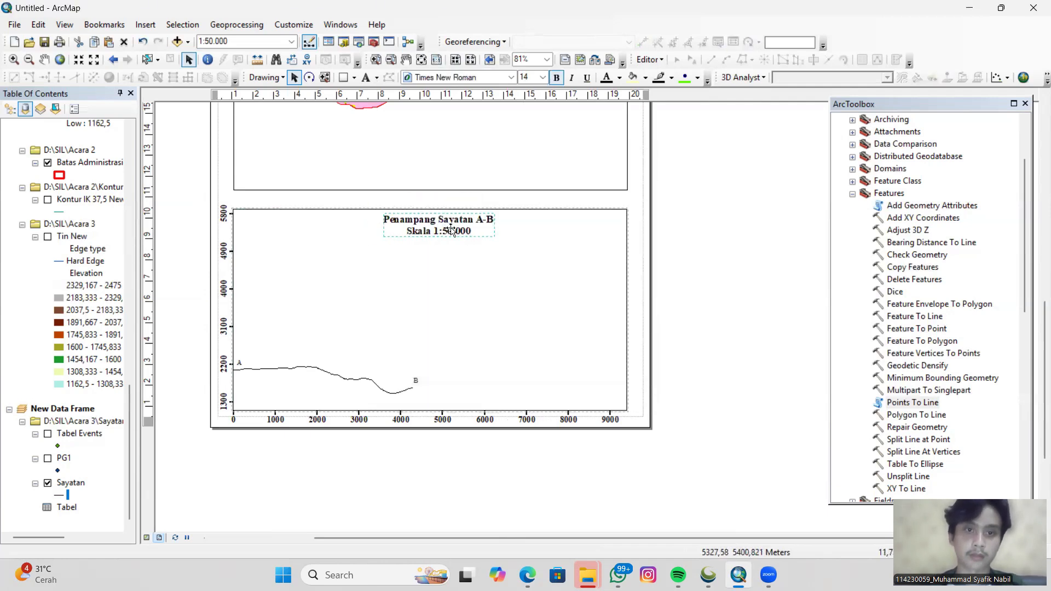
click(504, 259)
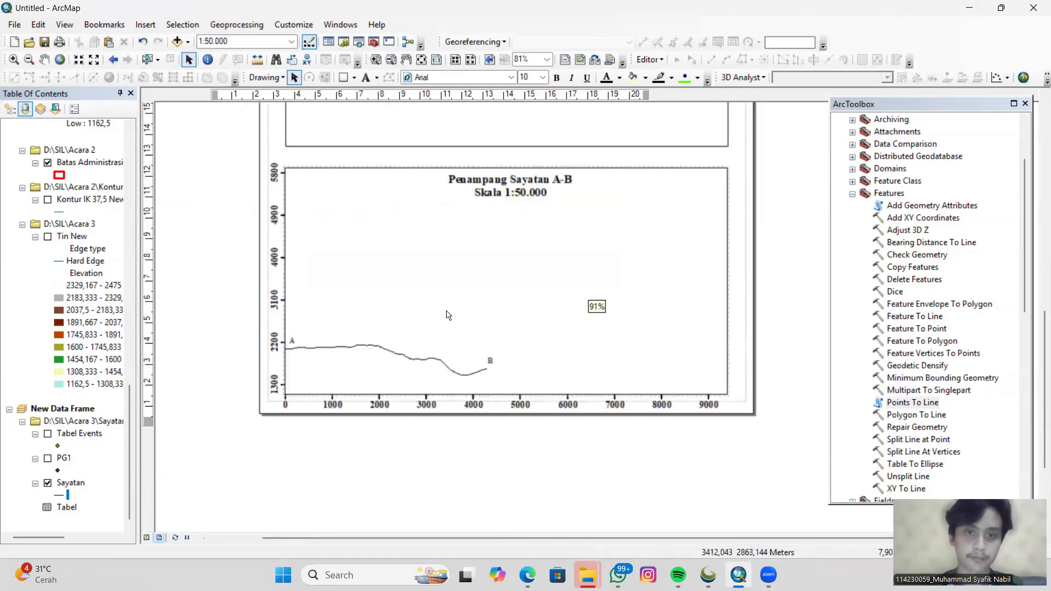
Save the map document in the Acara 3 folder as "Peta kemiringan lereng & sayatan".
scroll(534, 269, down, 2)
scroll(484, 233, up, 3)
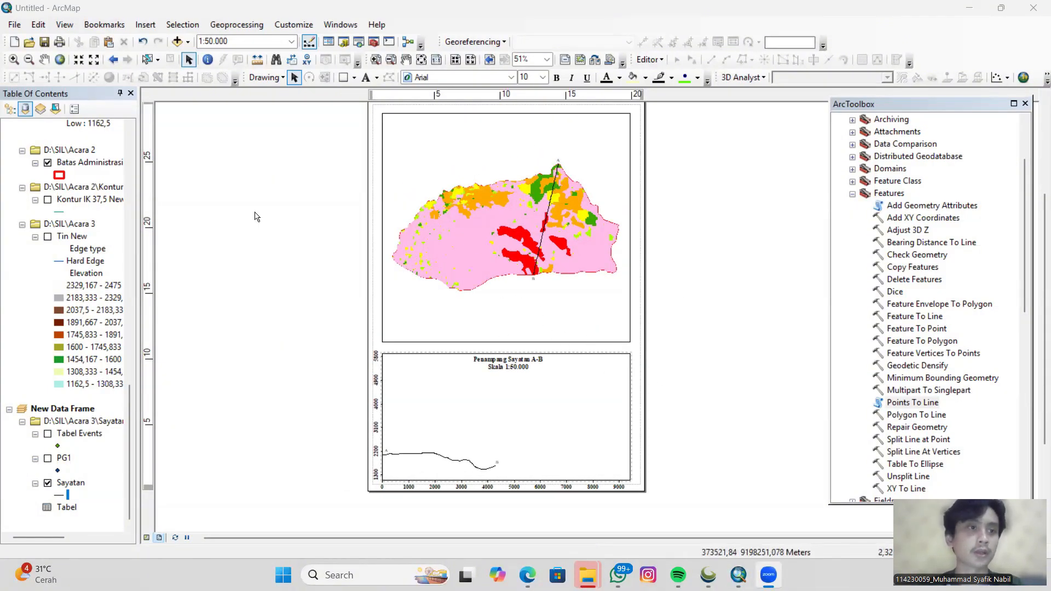
click(12, 25)
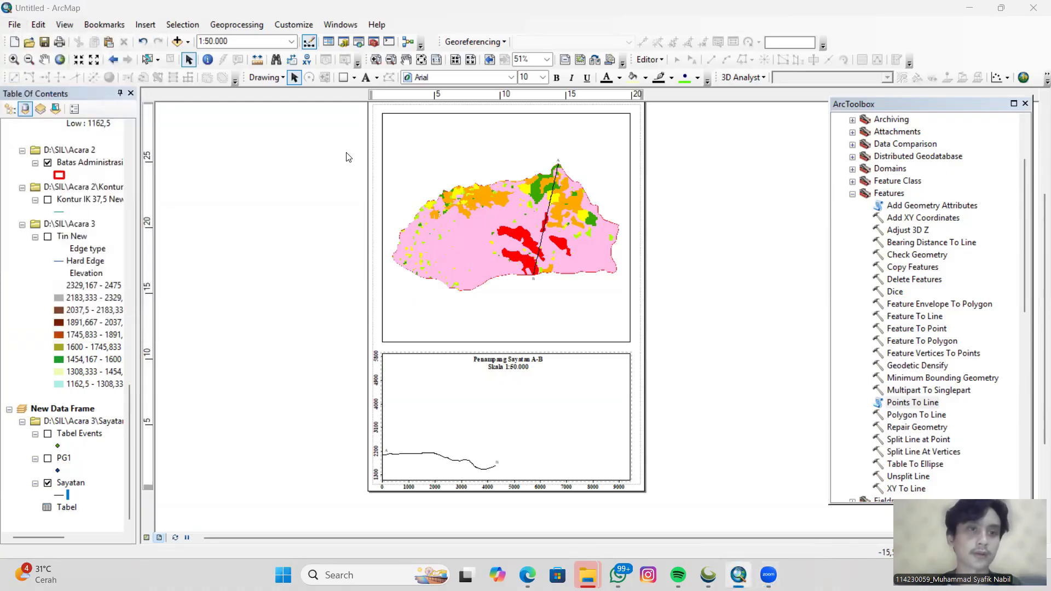
click(43, 87)
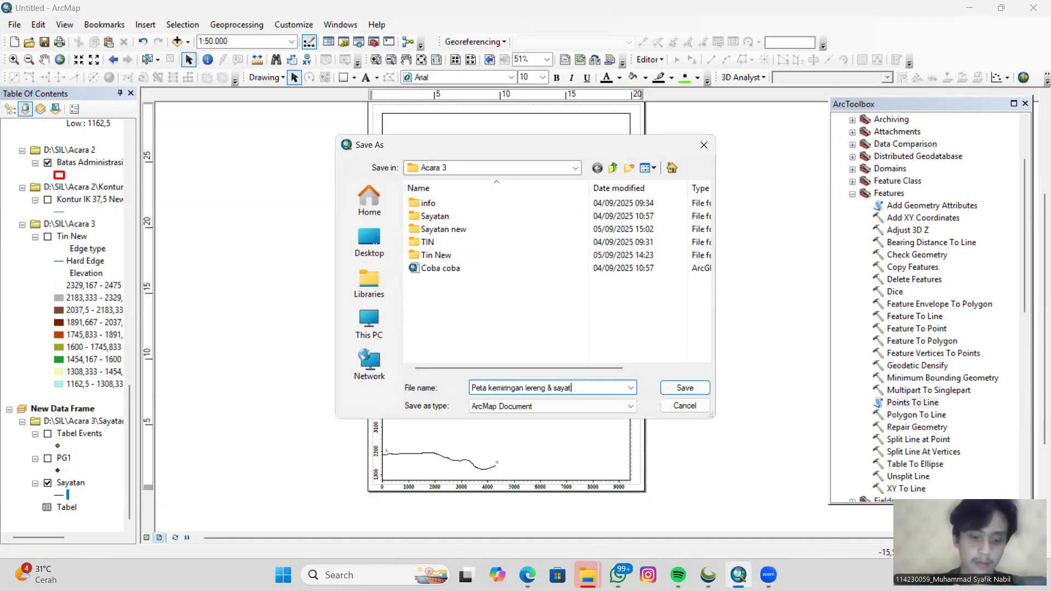
click(686, 388)
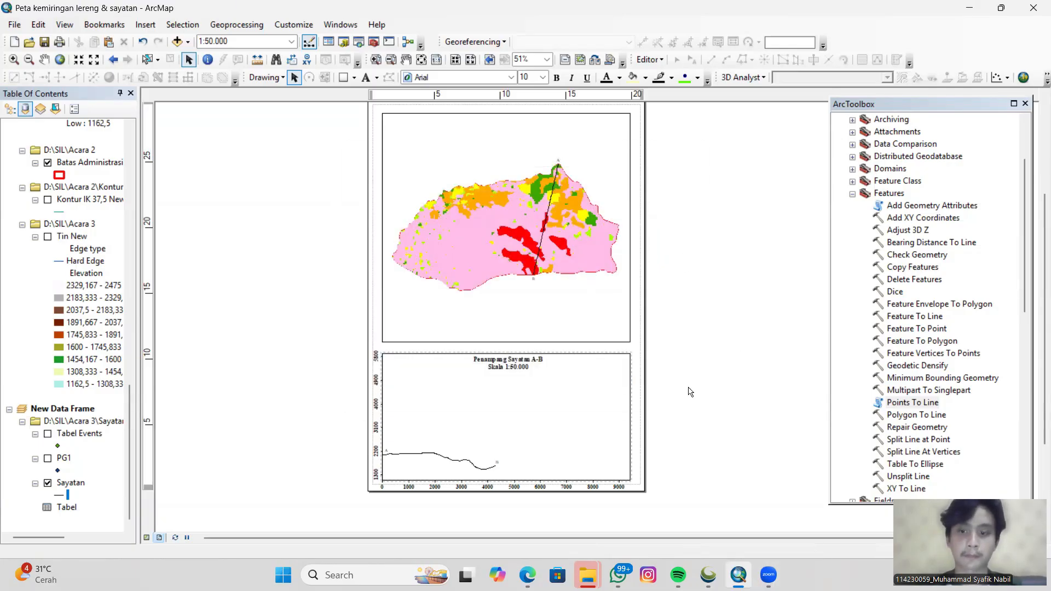